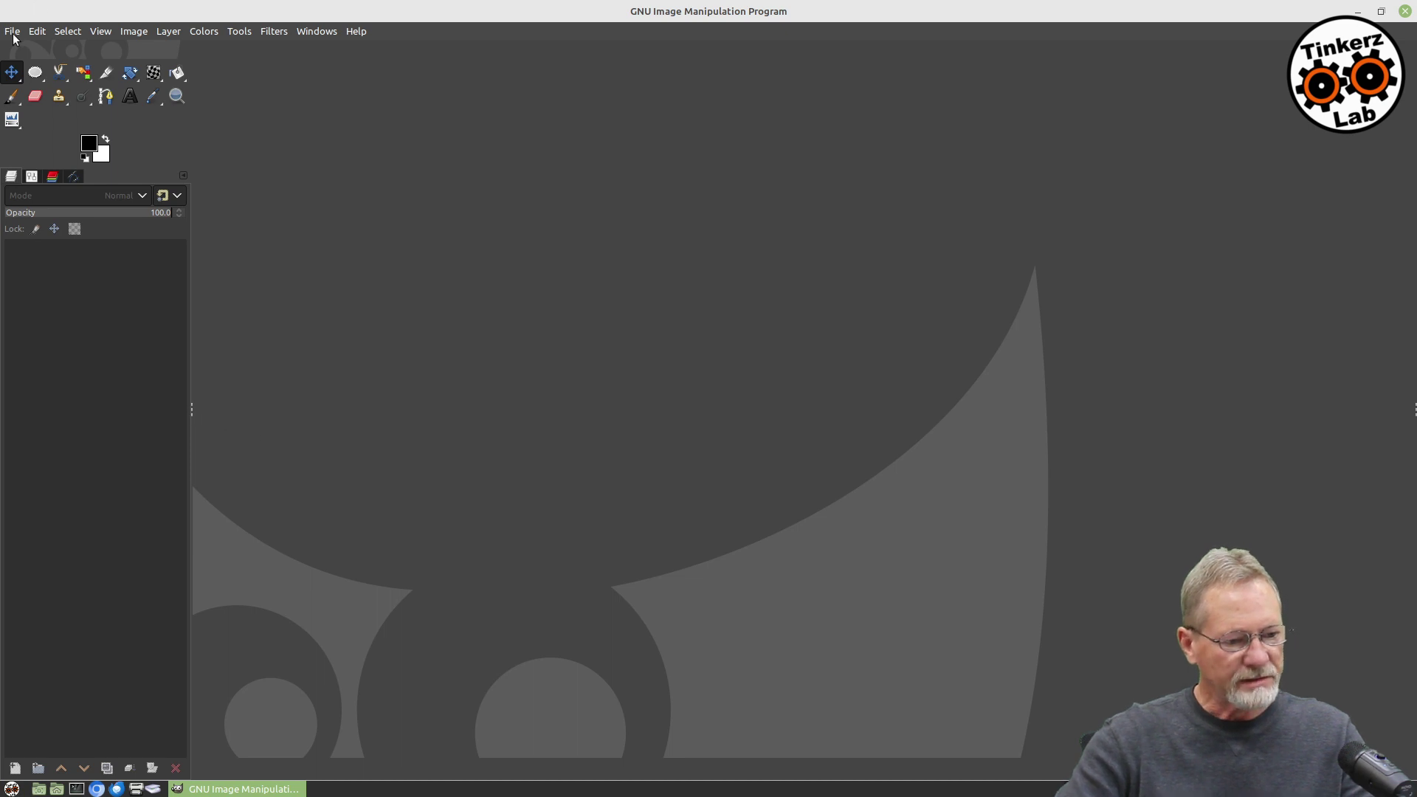
Step: Create a new 1920x1080 image with transparent fill and fit it to the window
{"action": "left_click", "coordinate": [13, 31]}
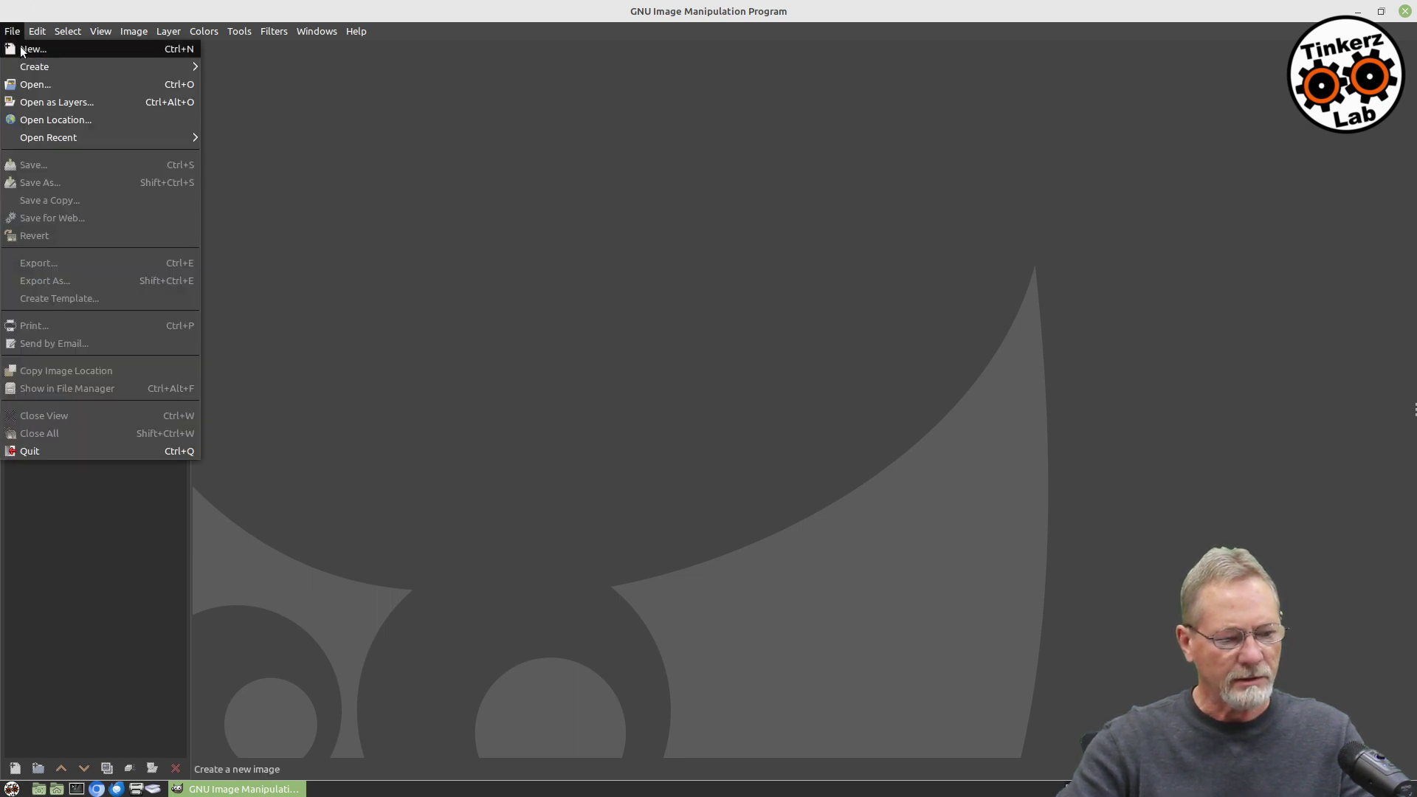
{"action": "left_click", "coordinate": [30, 49]}
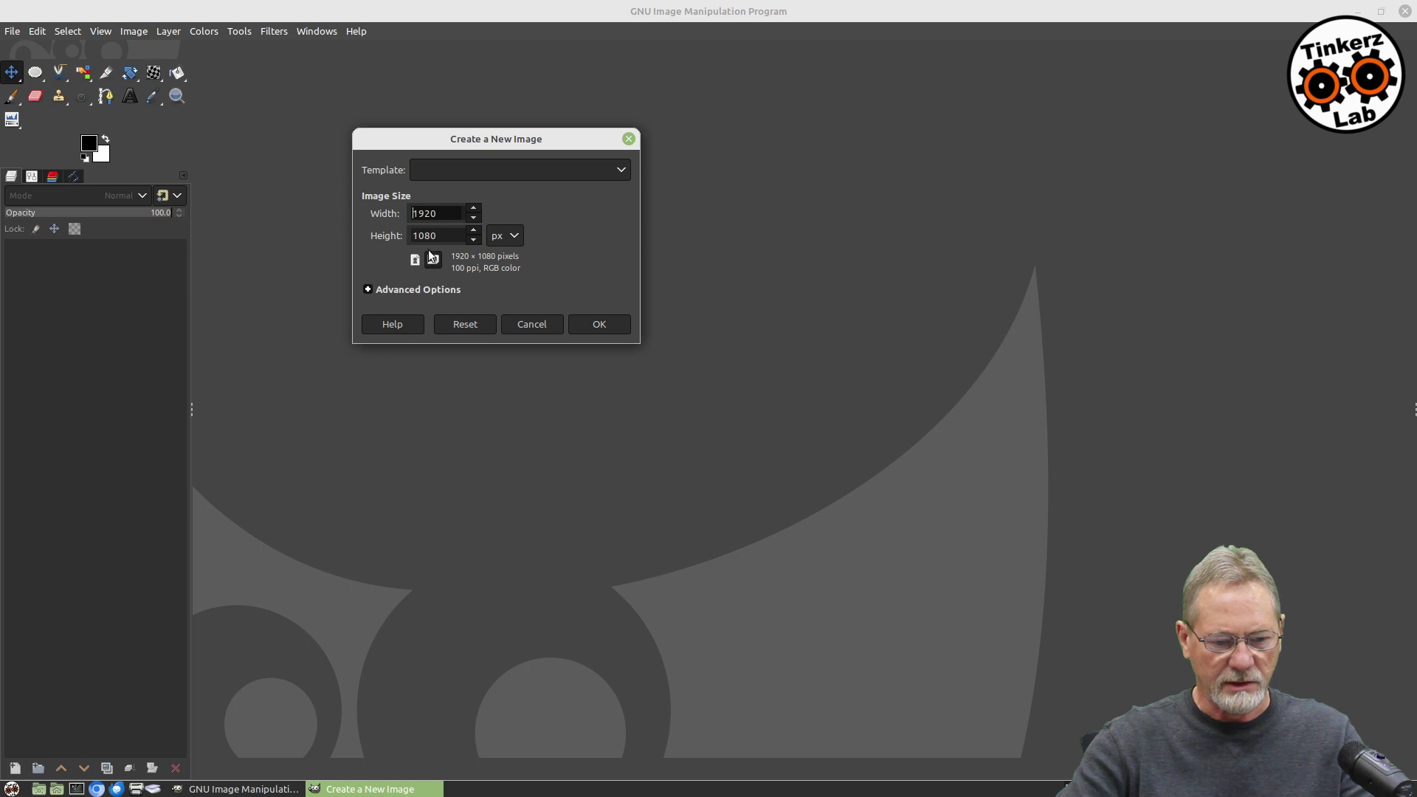
{"action": "left_click", "coordinate": [378, 290]}
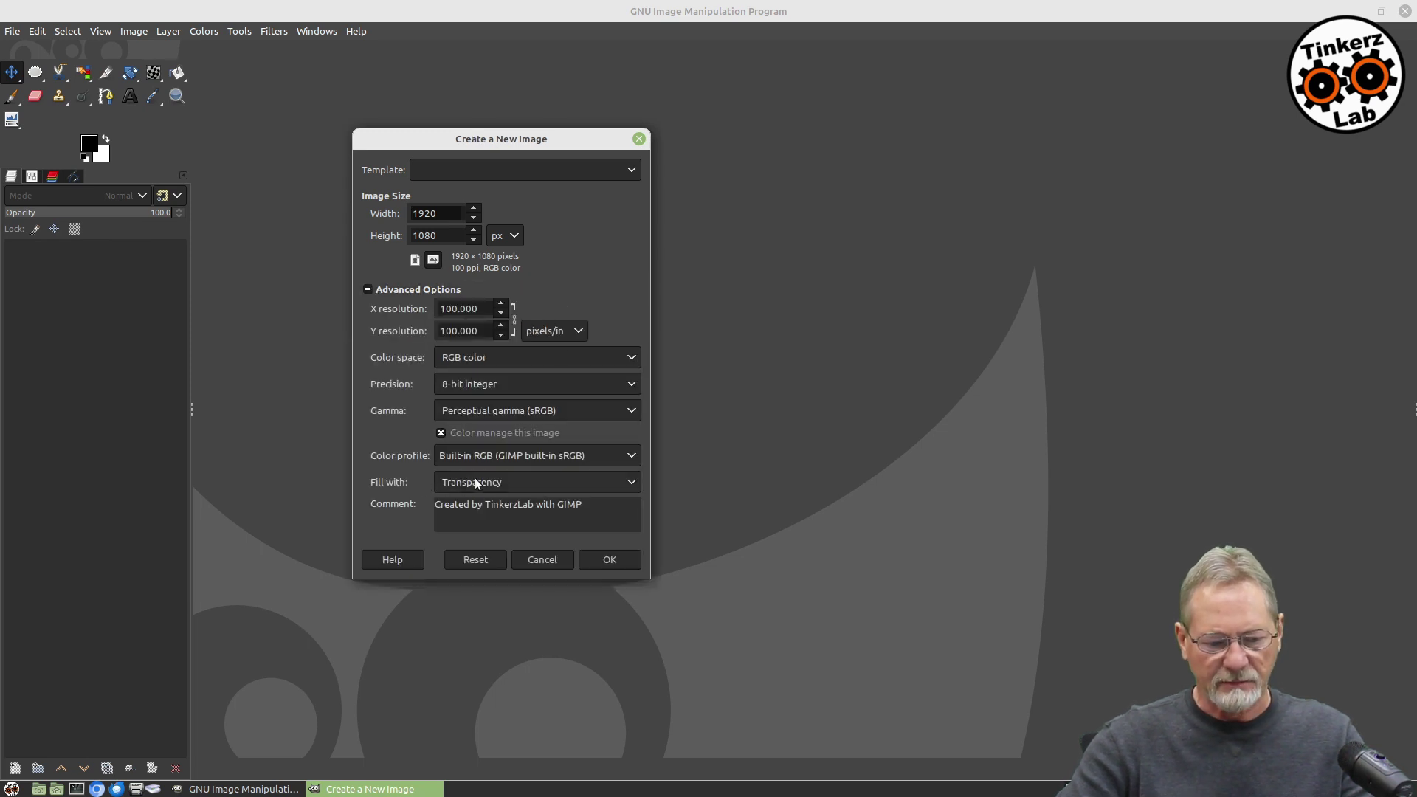
{"action": "left_click", "coordinate": [608, 561]}
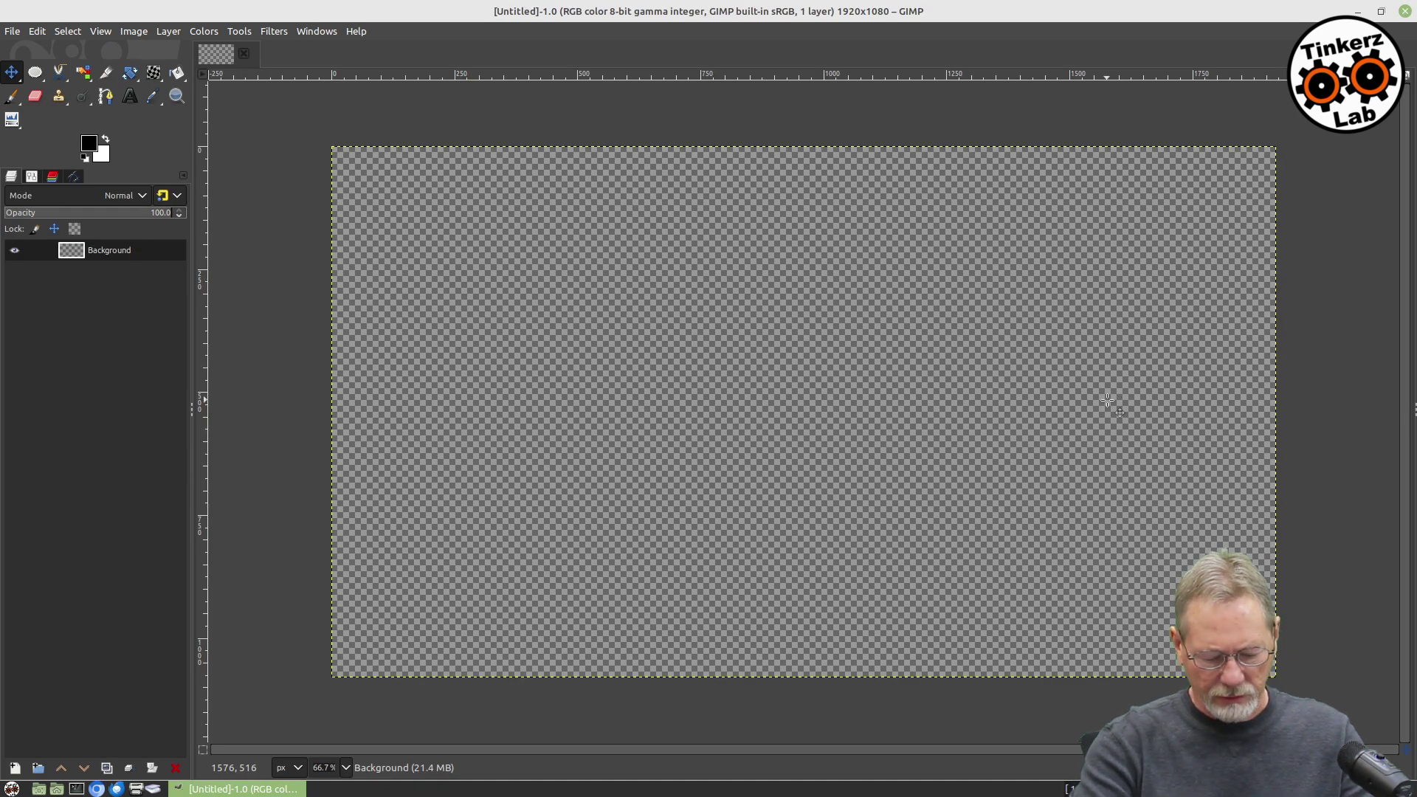
{"action": "key", "text": "shift+ctrl+j"}
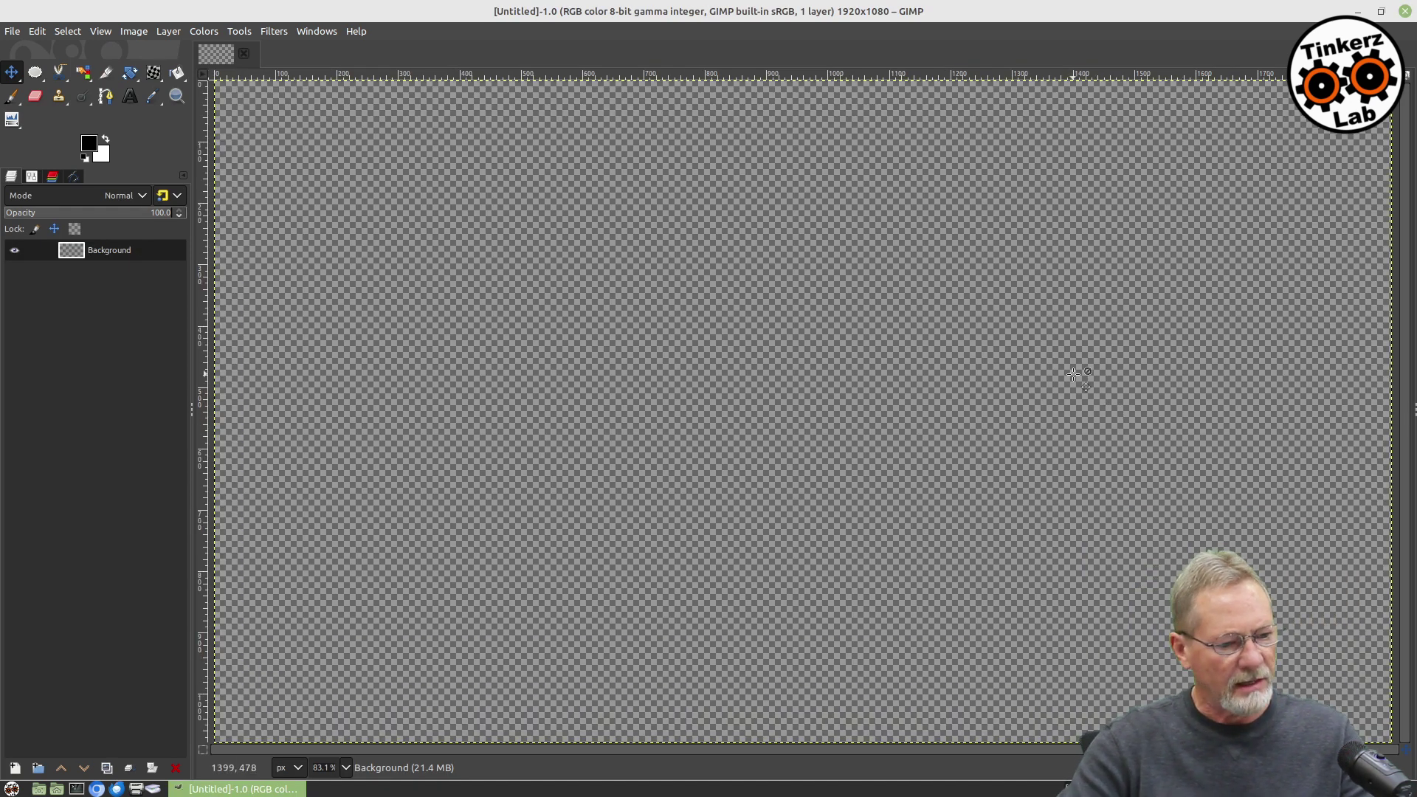
Step: Start Open as Layers and browse to tinkerzlab/vids/tutorials/gimp/gimp_does_3d1/assets
{"action": "left_click", "coordinate": [12, 35]}
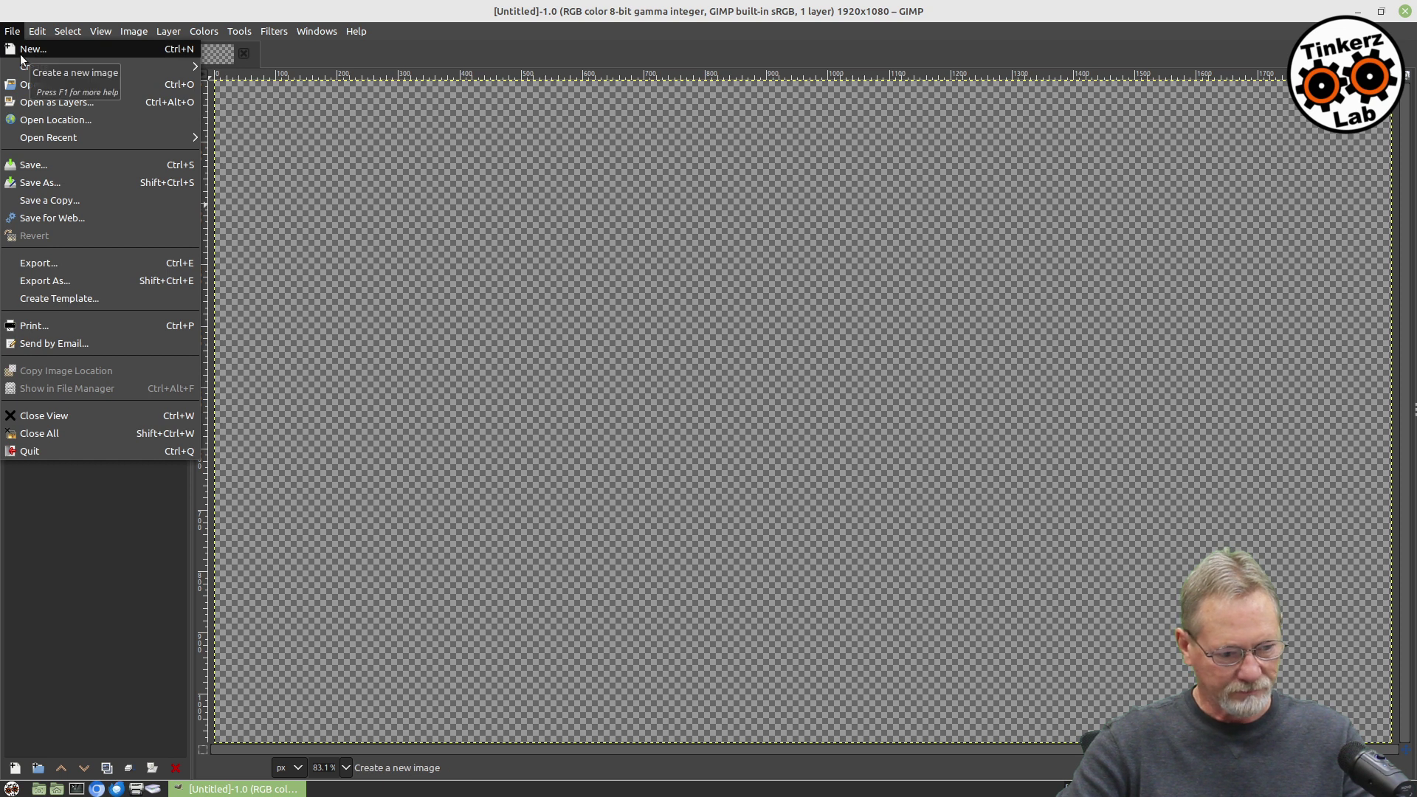
{"action": "left_click", "coordinate": [37, 31]}
{"action": "left_click", "coordinate": [12, 32]}
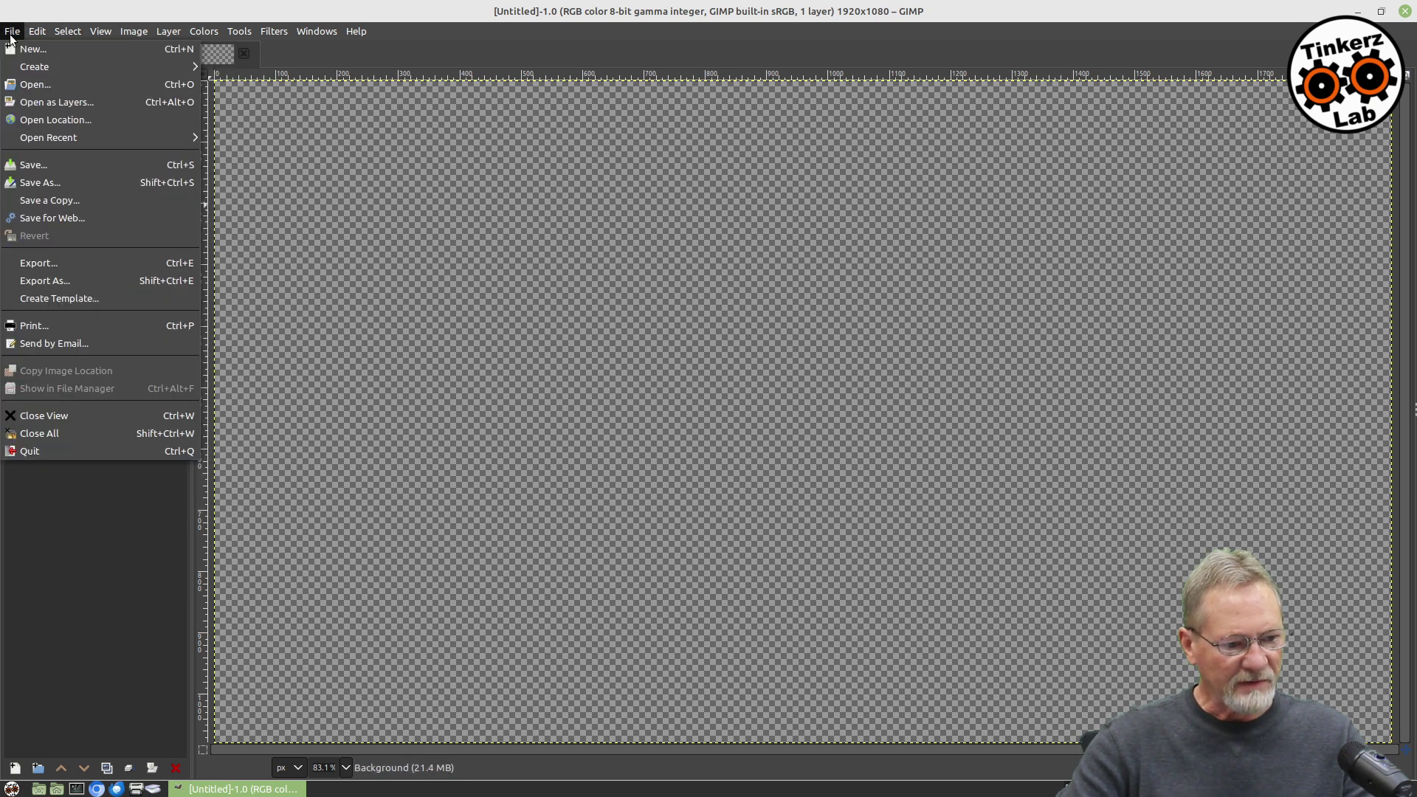
{"action": "left_click", "coordinate": [30, 101]}
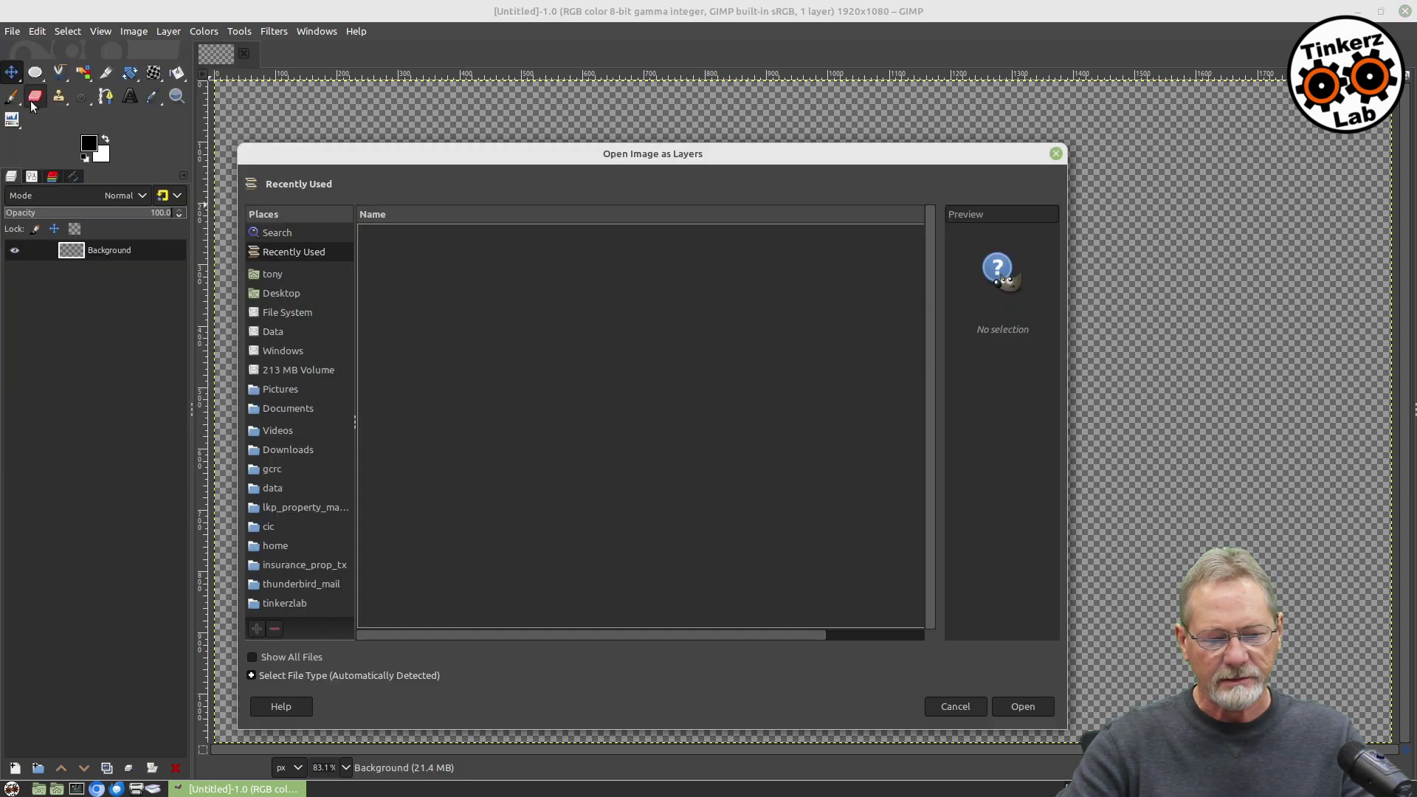
{"action": "left_click", "coordinate": [284, 604]}
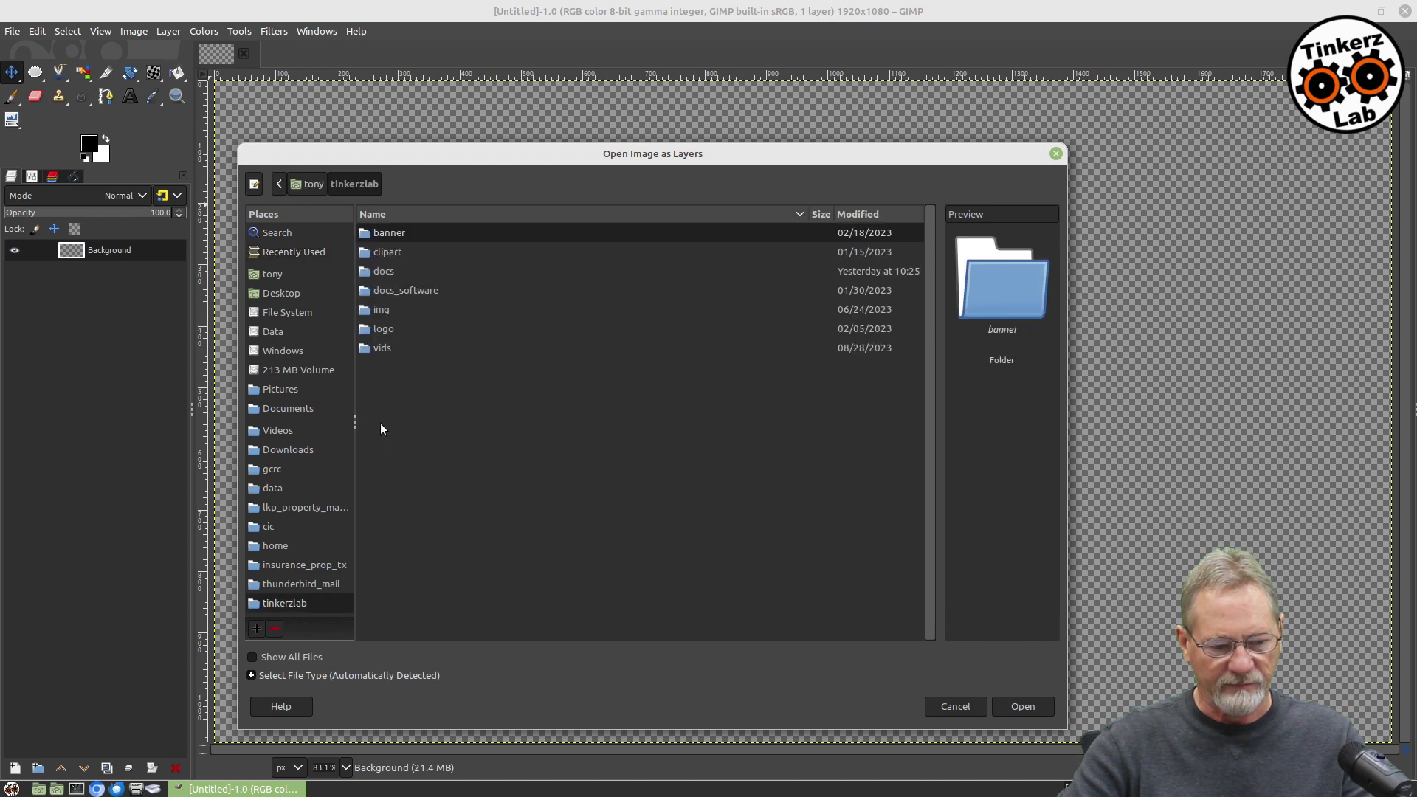
{"action": "double_click", "coordinate": [391, 348]}
{"action": "double_click", "coordinate": [397, 329]}
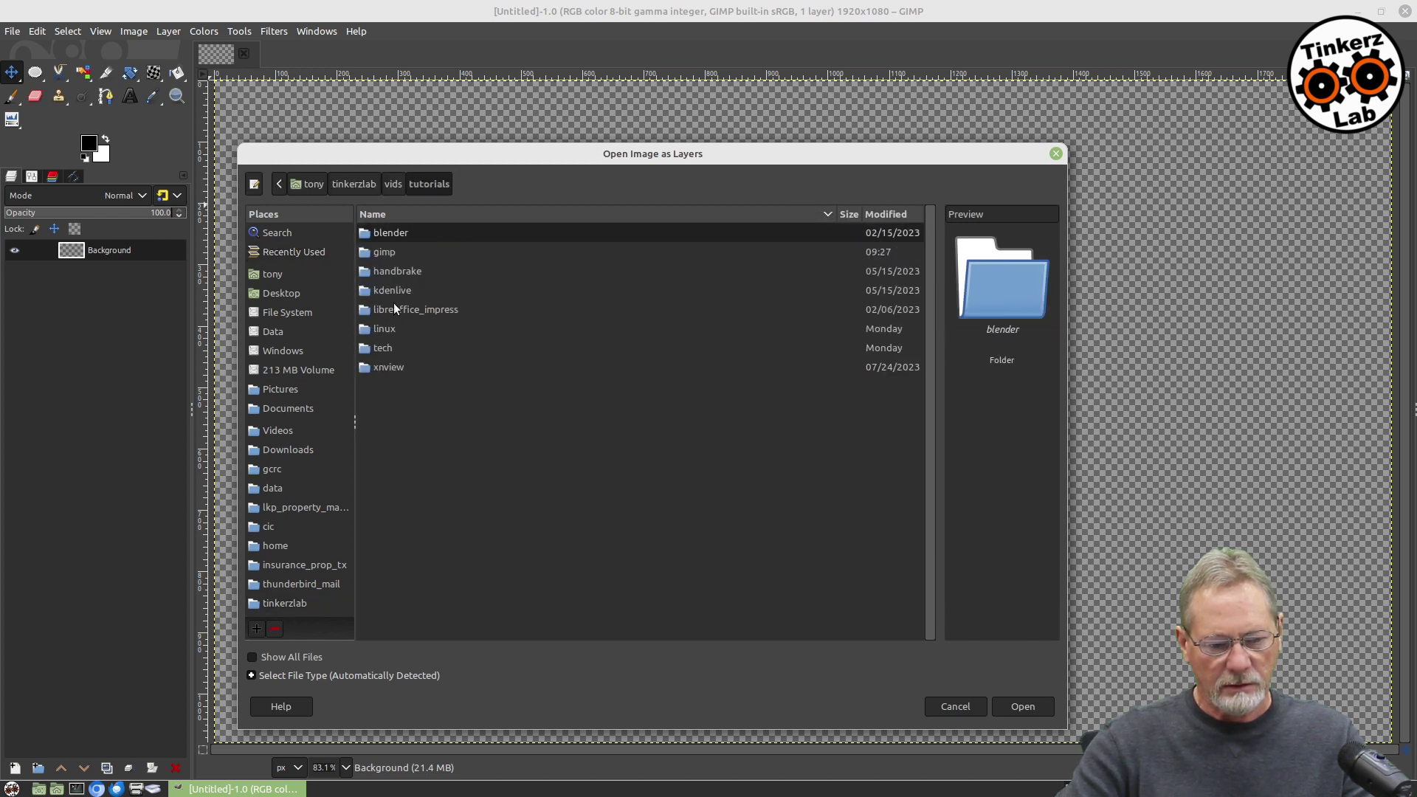
{"action": "double_click", "coordinate": [386, 252]}
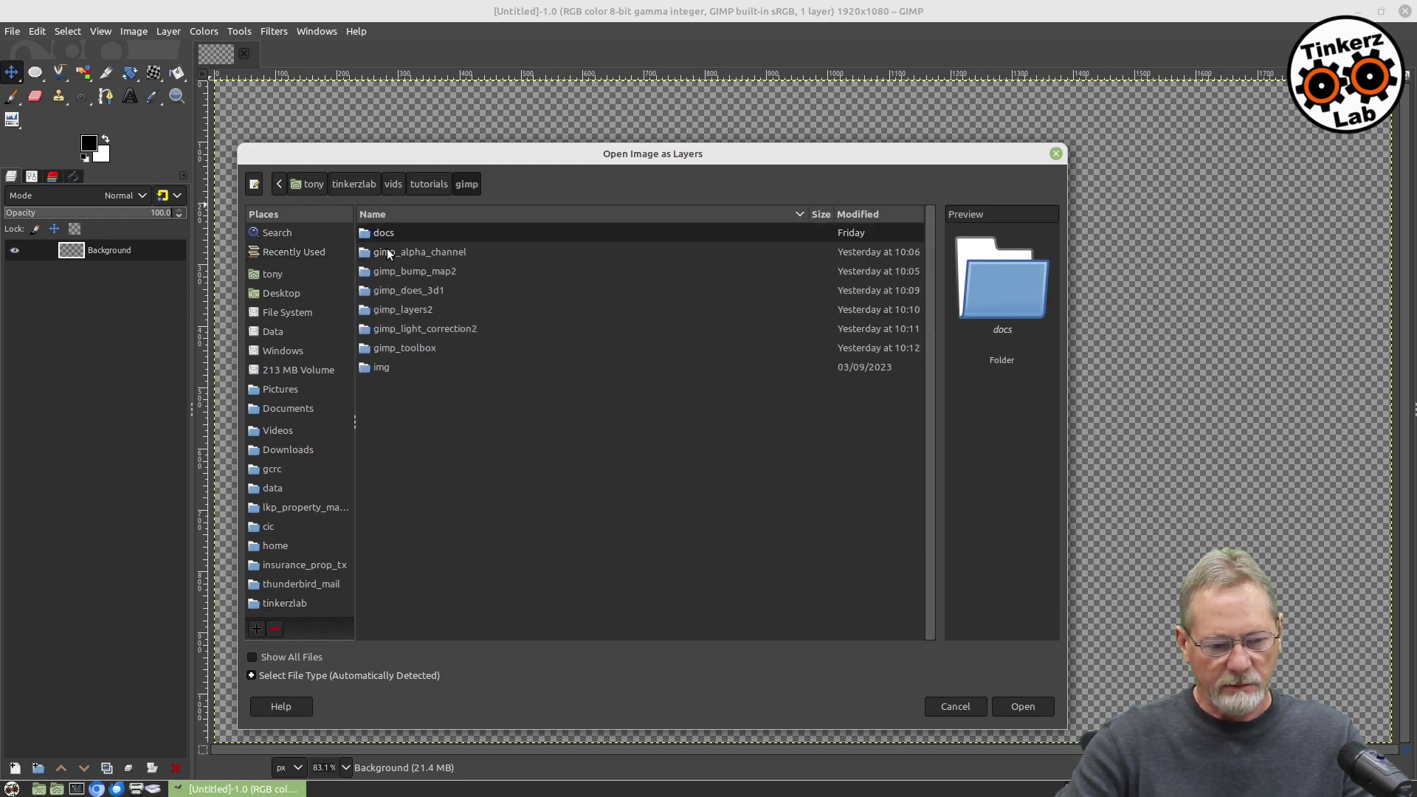
{"action": "double_click", "coordinate": [435, 291]}
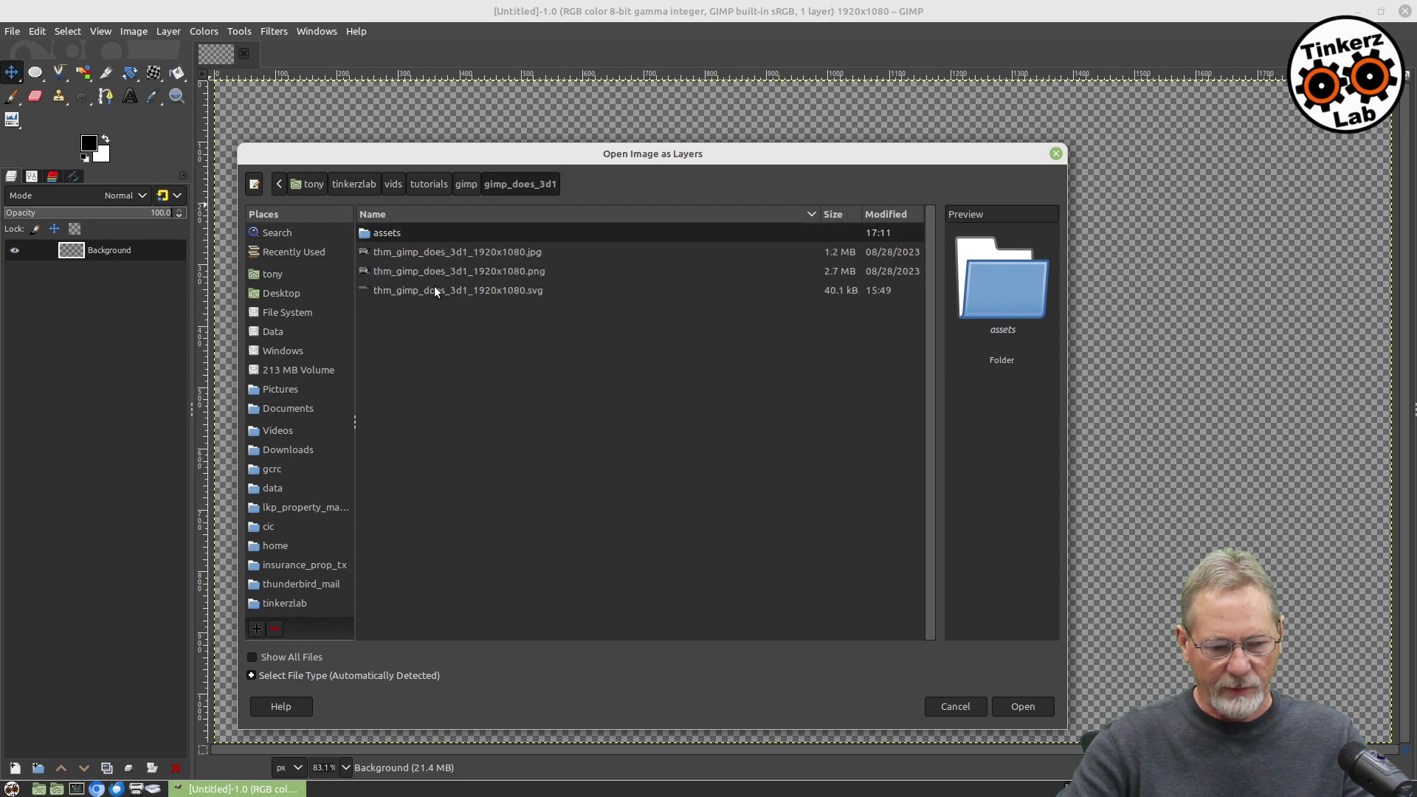
{"action": "double_click", "coordinate": [416, 233]}
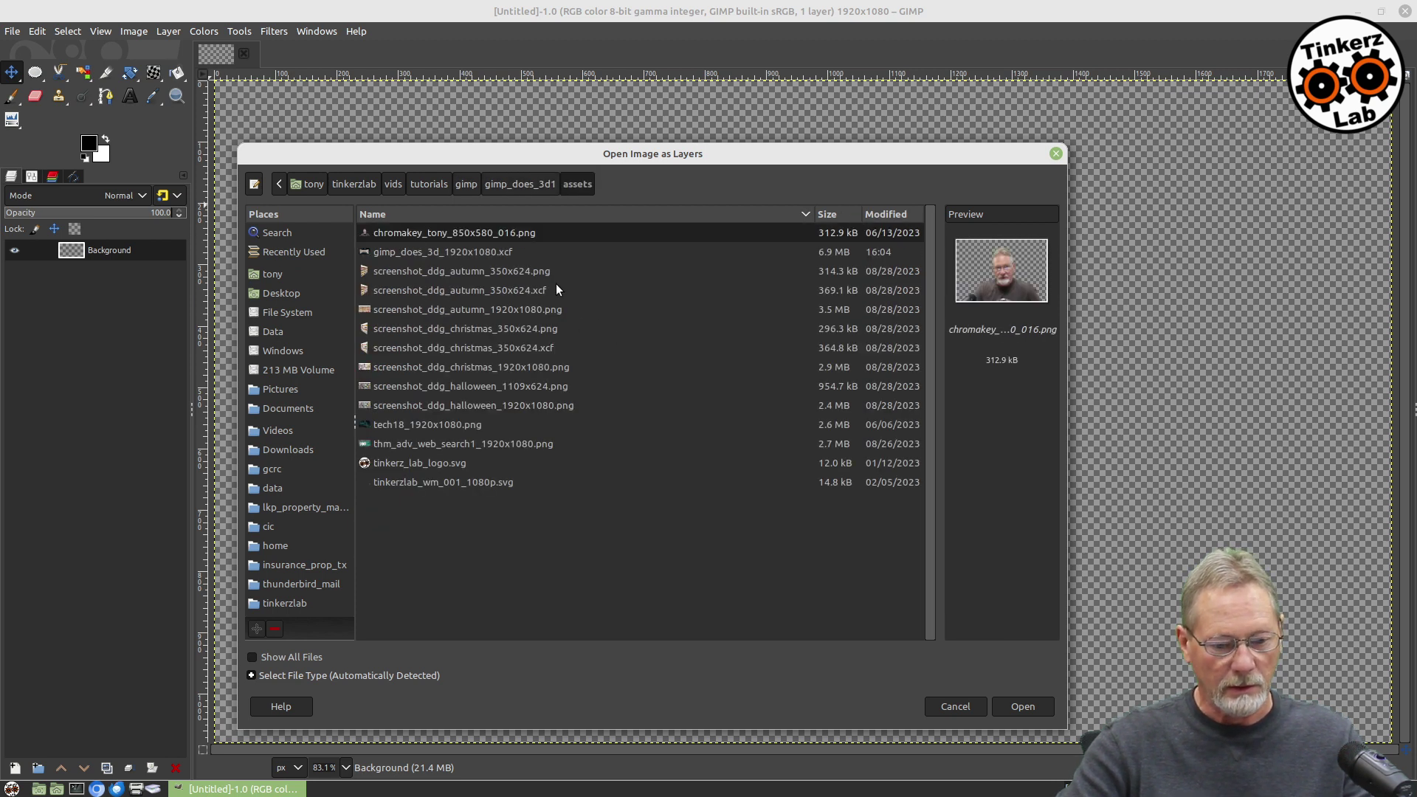
Step: Load tech18_1920x1080.png plus the Halloween, Christmas and autumn screenshots as layers
{"action": "left_click", "coordinate": [455, 423]}
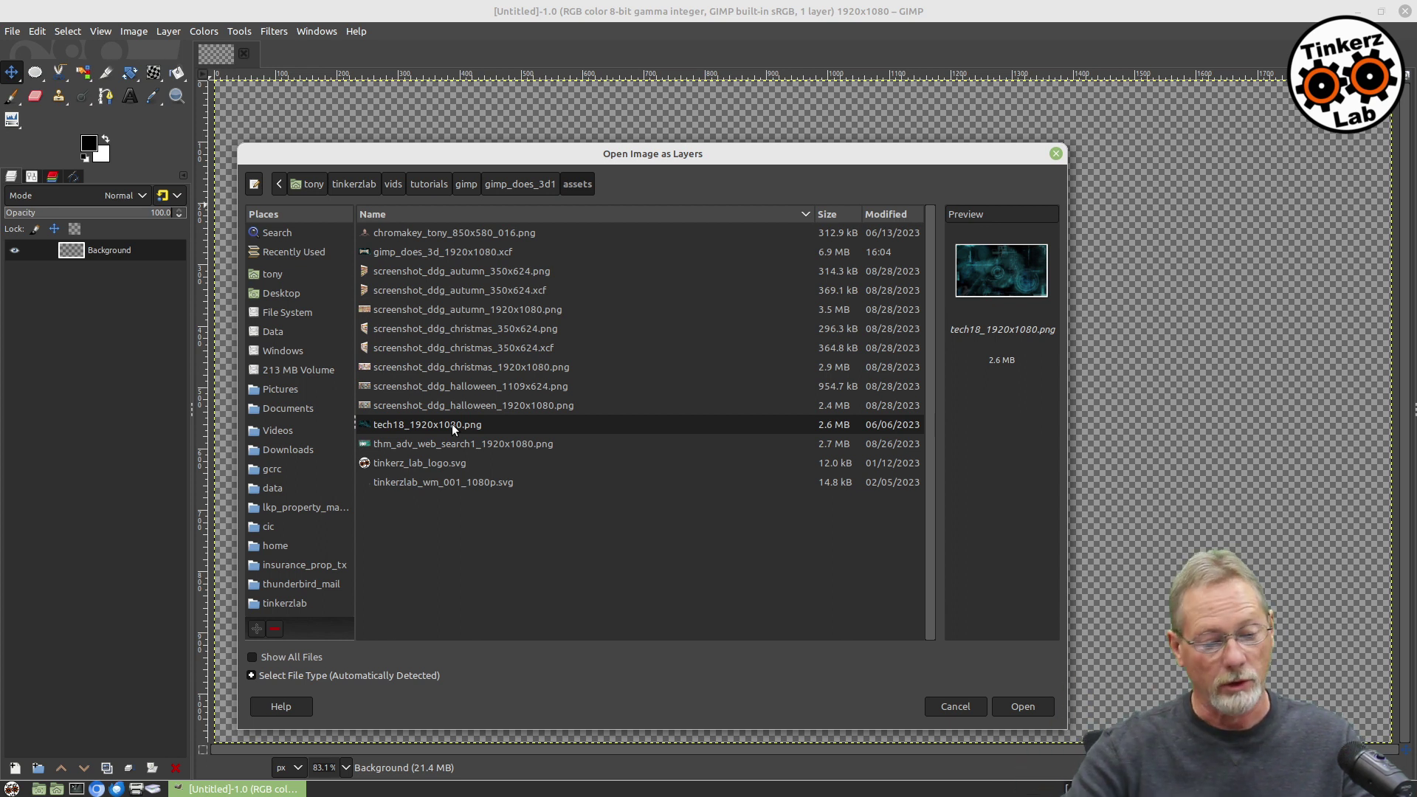
{"action": "left_click", "coordinate": [533, 403]}
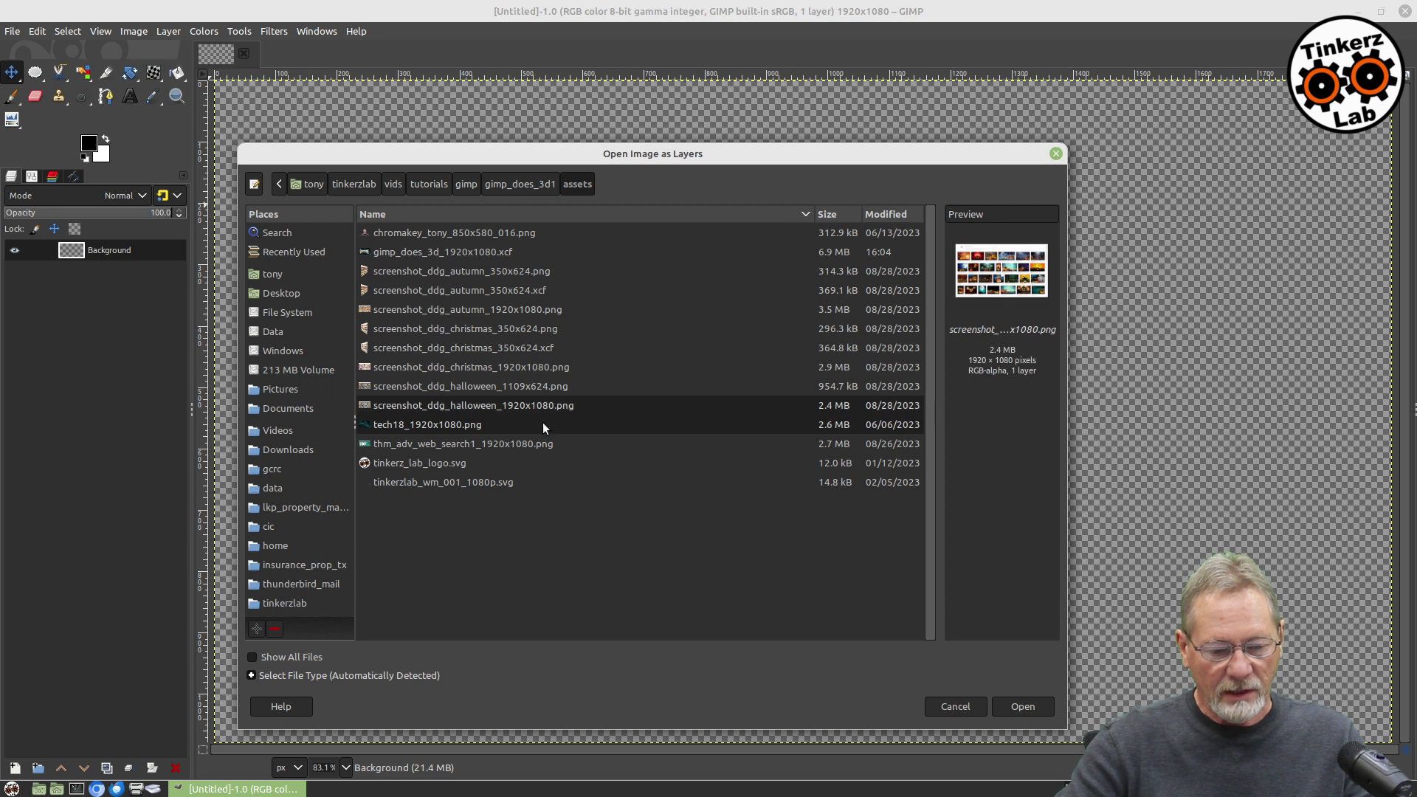
{"action": "left_click", "coordinate": [516, 365]}
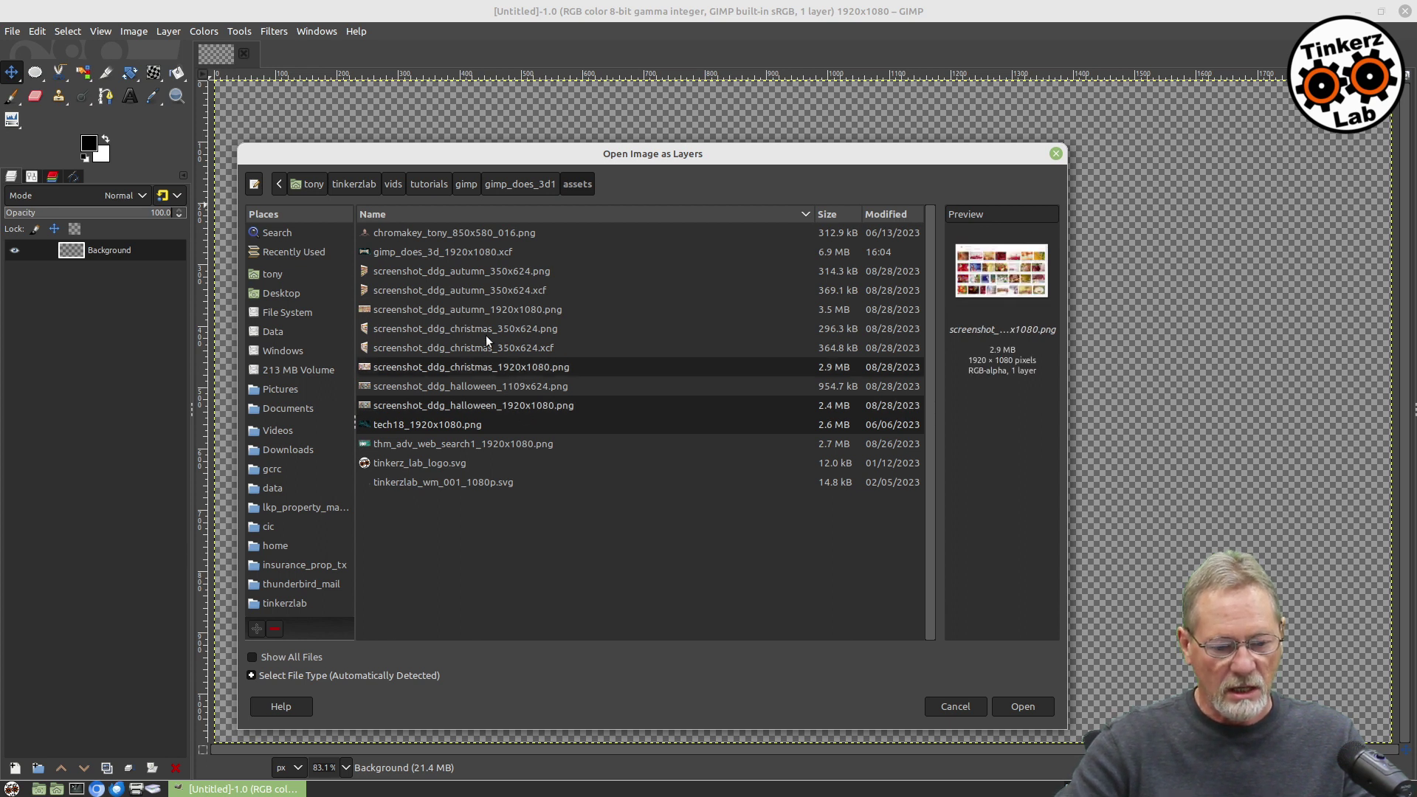
{"action": "left_click", "coordinate": [516, 308], "text": "ctrl"}
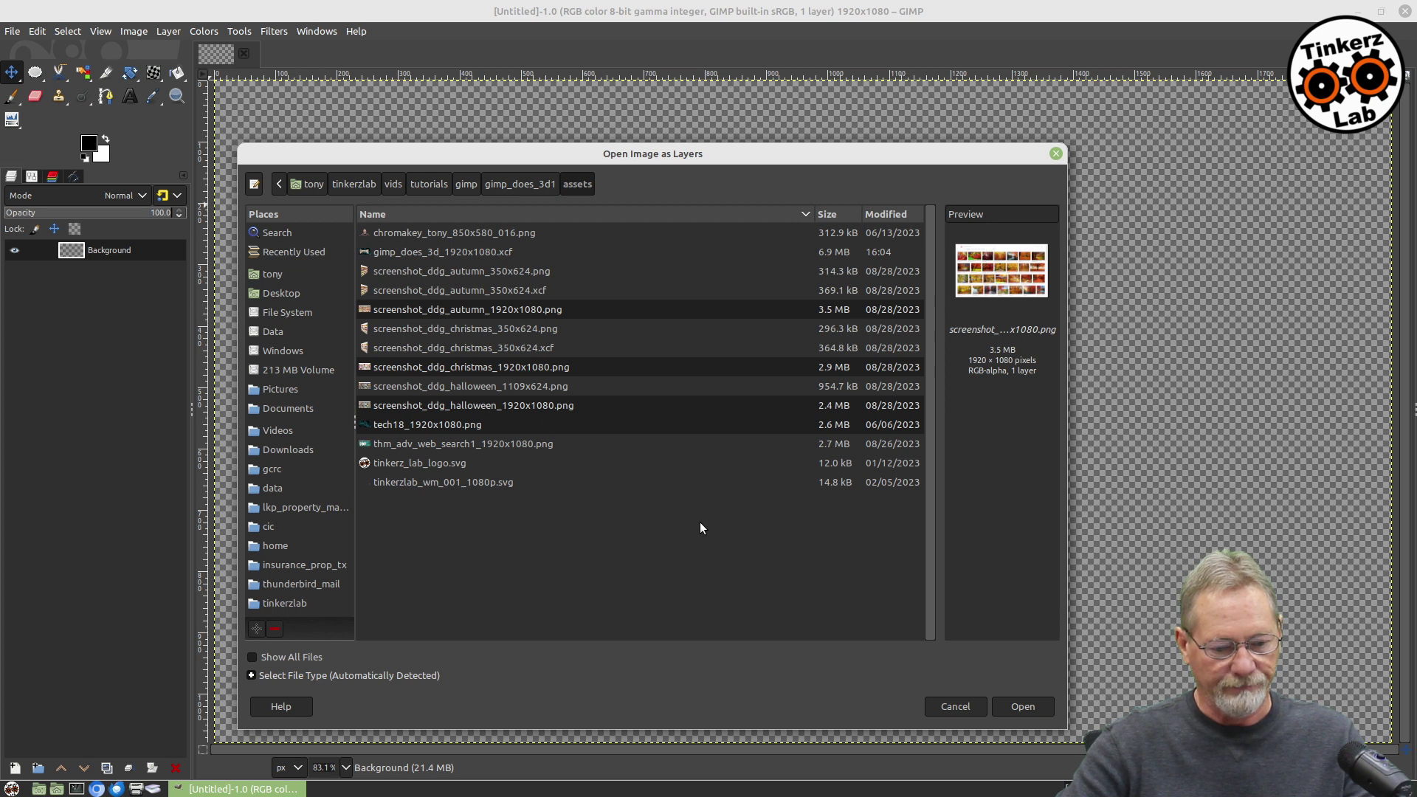
{"action": "left_click", "coordinate": [1019, 706]}
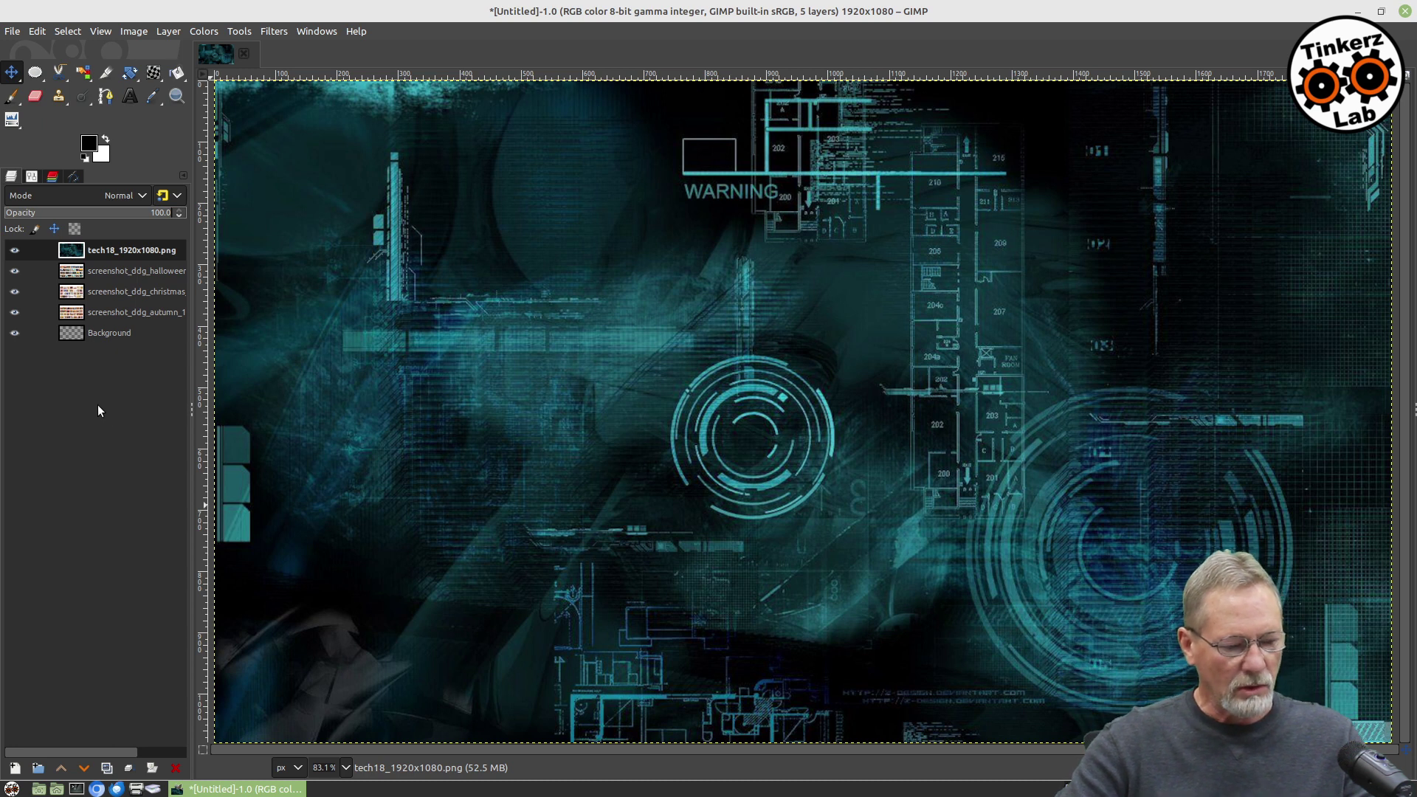
Step: Delete the empty Background layer, lower tech18 to the bottom, and lower Halloween below Christmas
{"action": "left_click", "coordinate": [113, 332]}
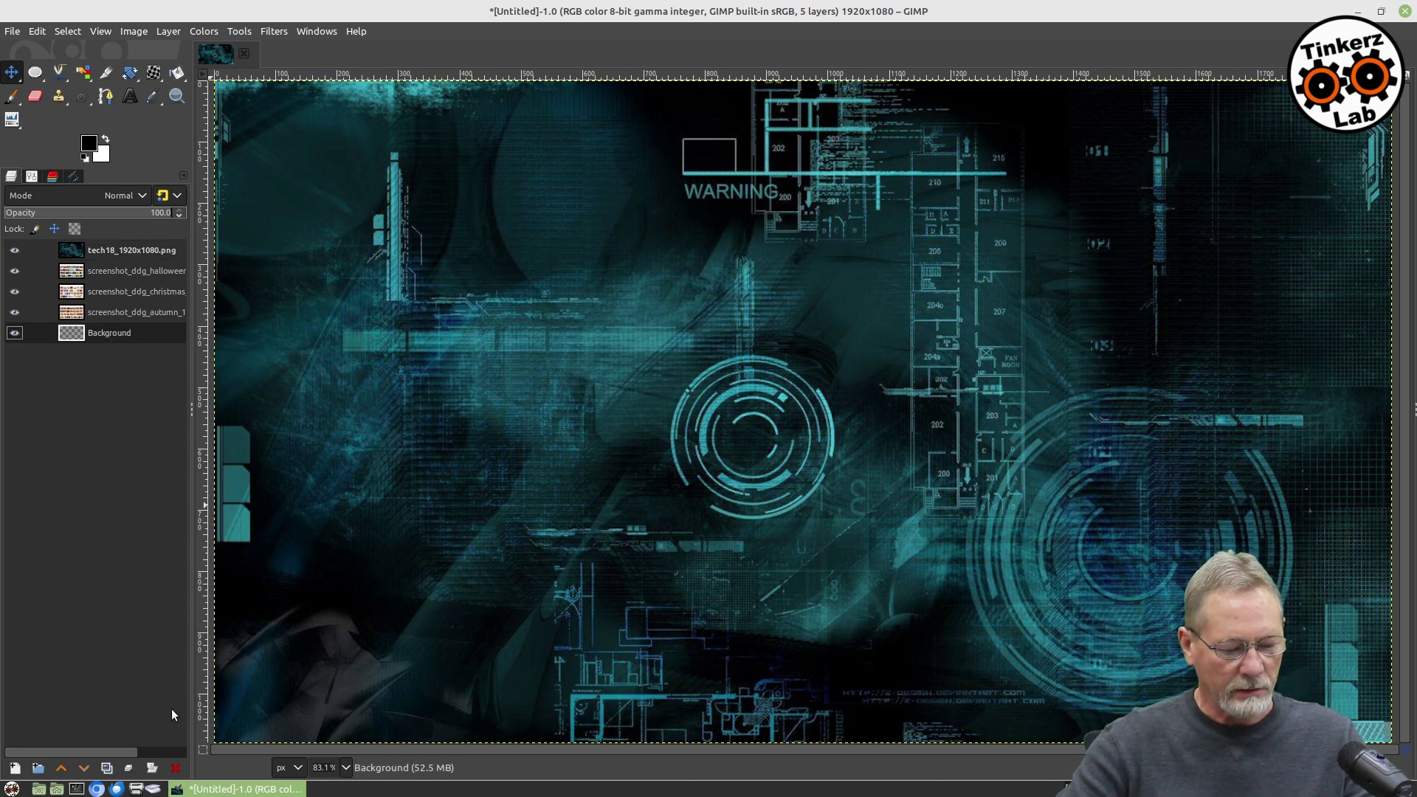
{"action": "left_click", "coordinate": [176, 768]}
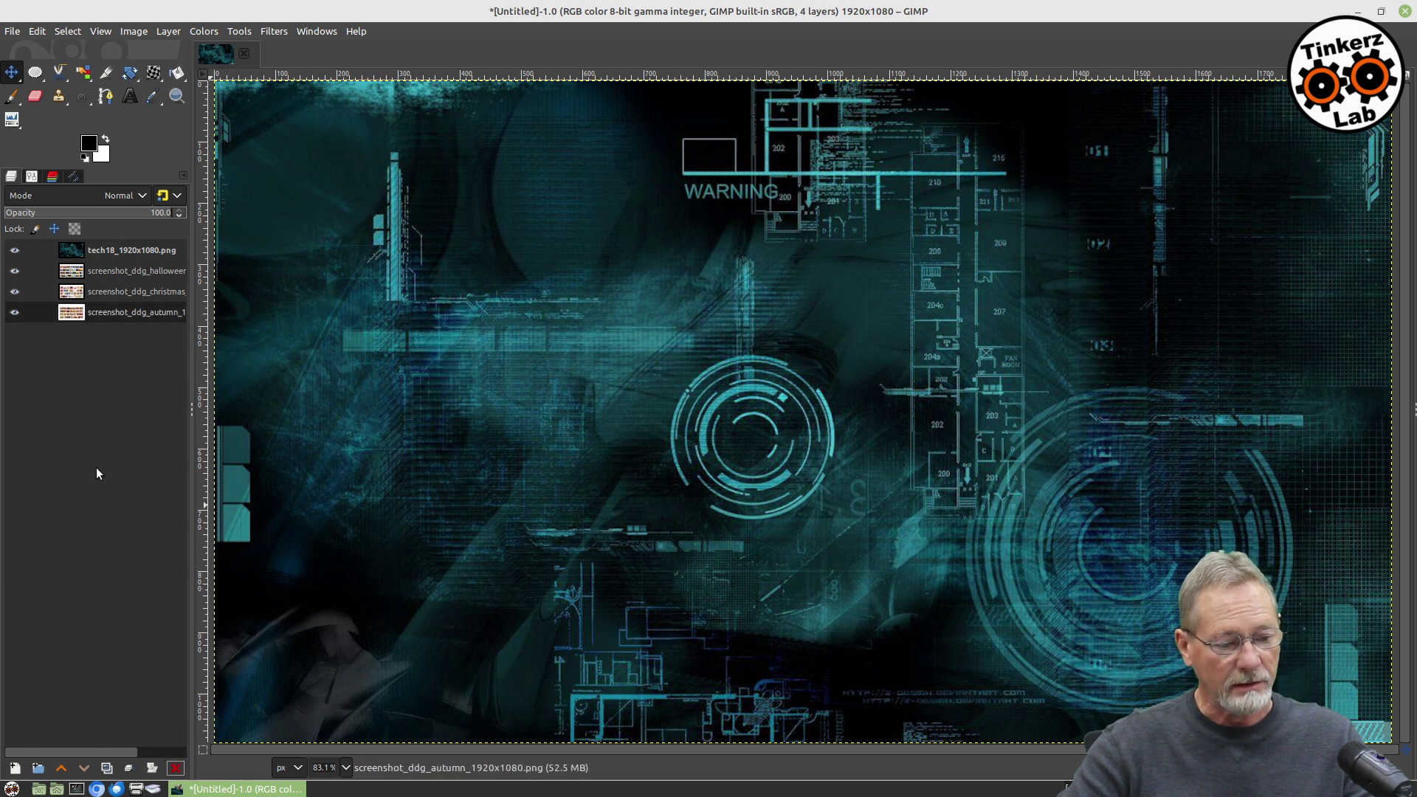
{"action": "left_click", "coordinate": [127, 251]}
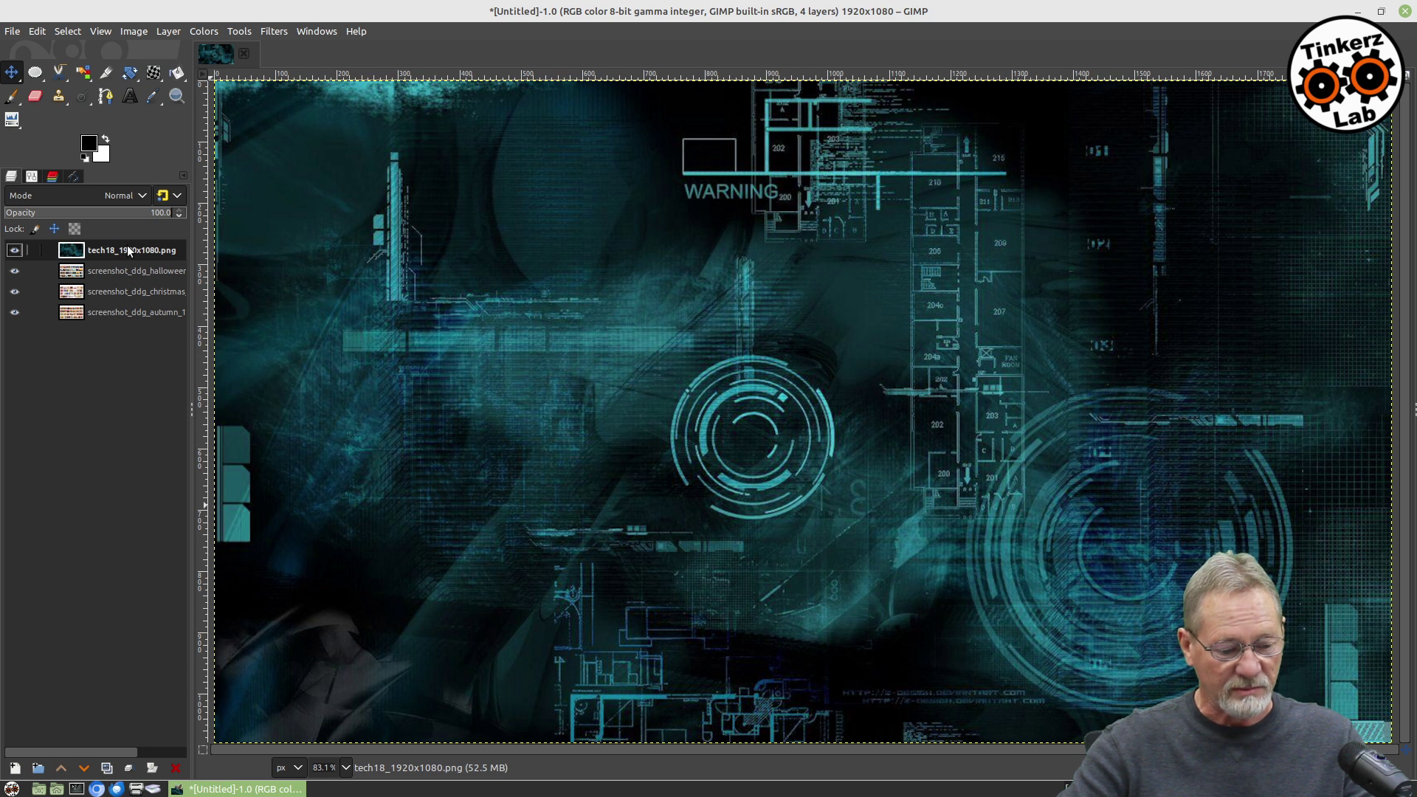
{"action": "left_click", "coordinate": [84, 768]}
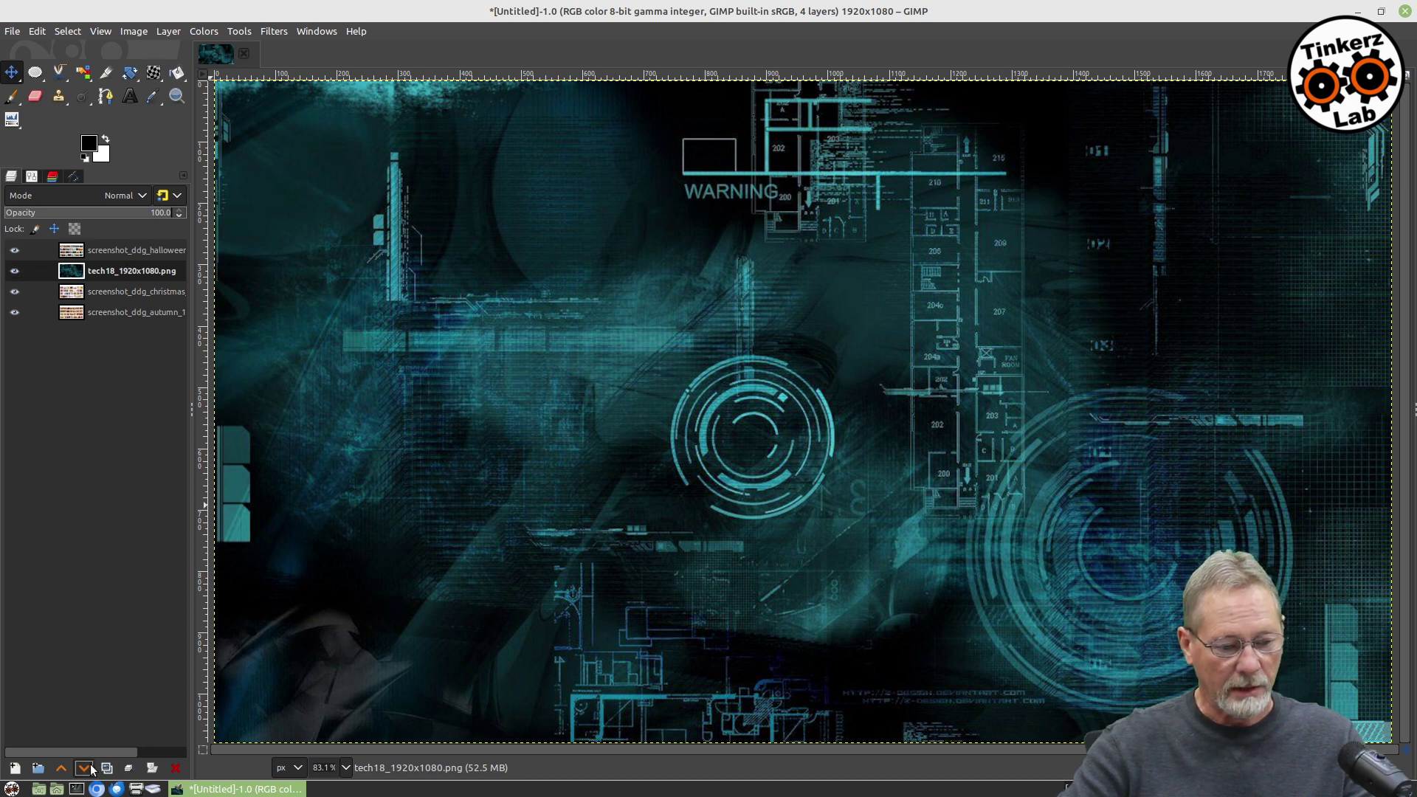
{"action": "left_click", "coordinate": [84, 769]}
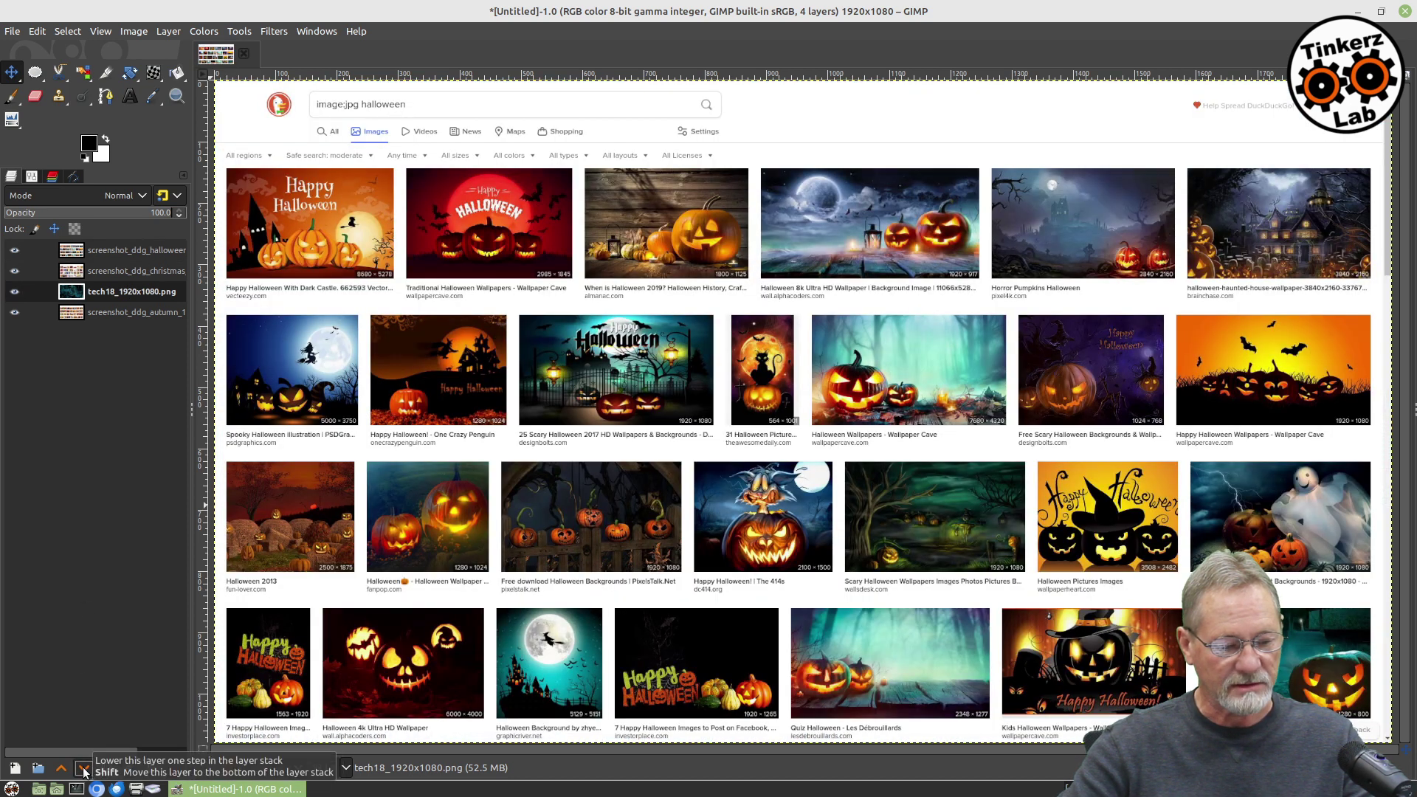
{"action": "left_click", "coordinate": [85, 770]}
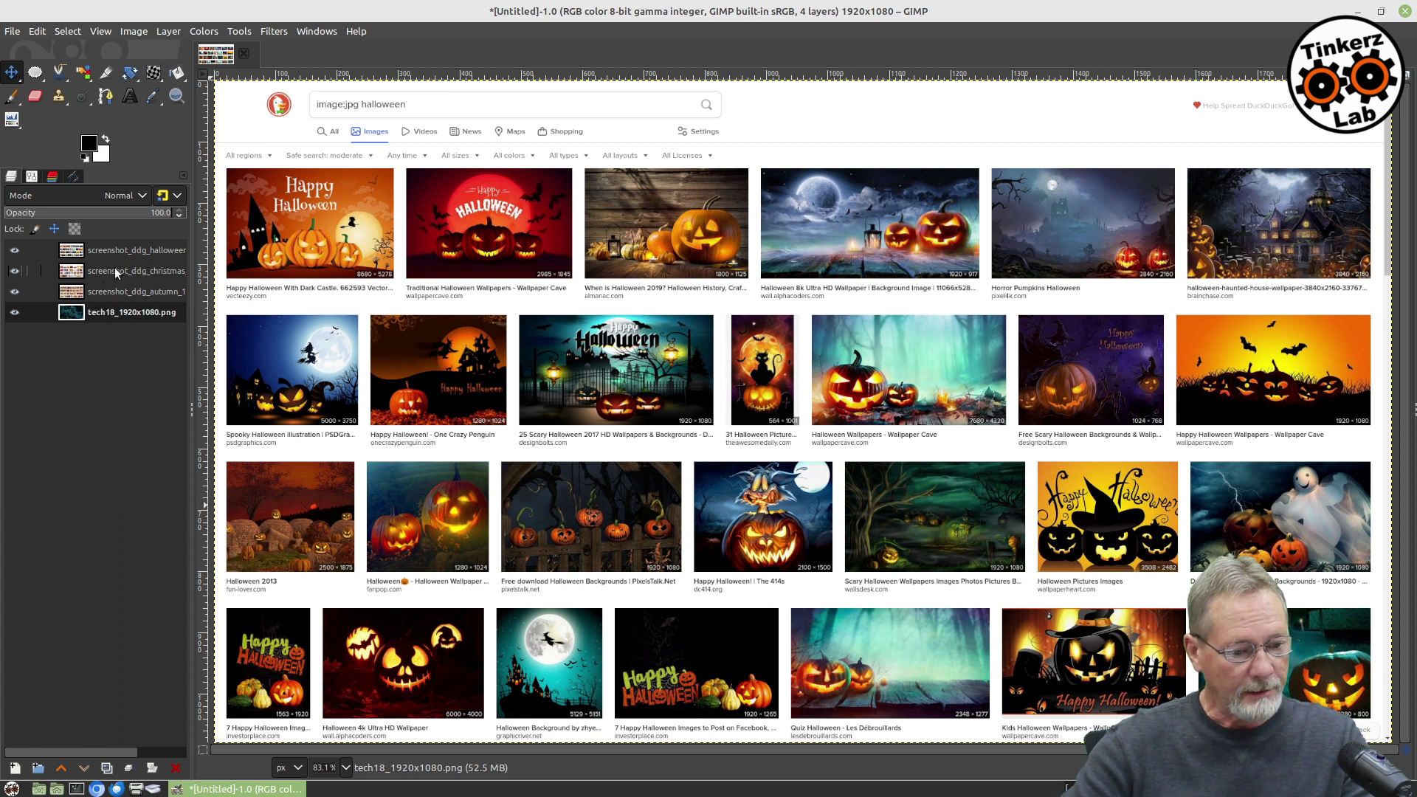
{"action": "left_click", "coordinate": [126, 243]}
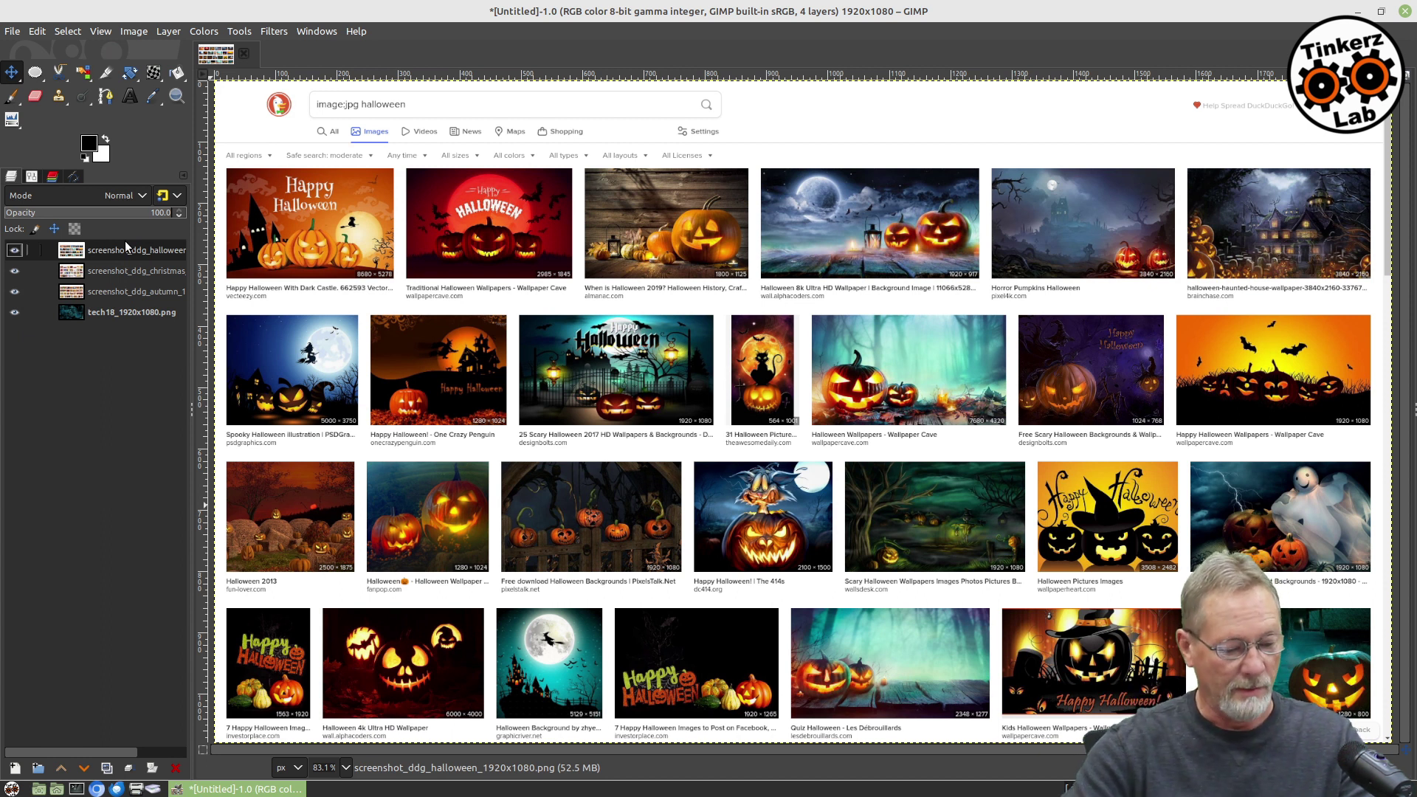
{"action": "left_click", "coordinate": [85, 769]}
Step: Lower Halloween below autumn, lock tech18's pixels, position and alpha, then select the Christmas layer
{"action": "left_click", "coordinate": [84, 769]}
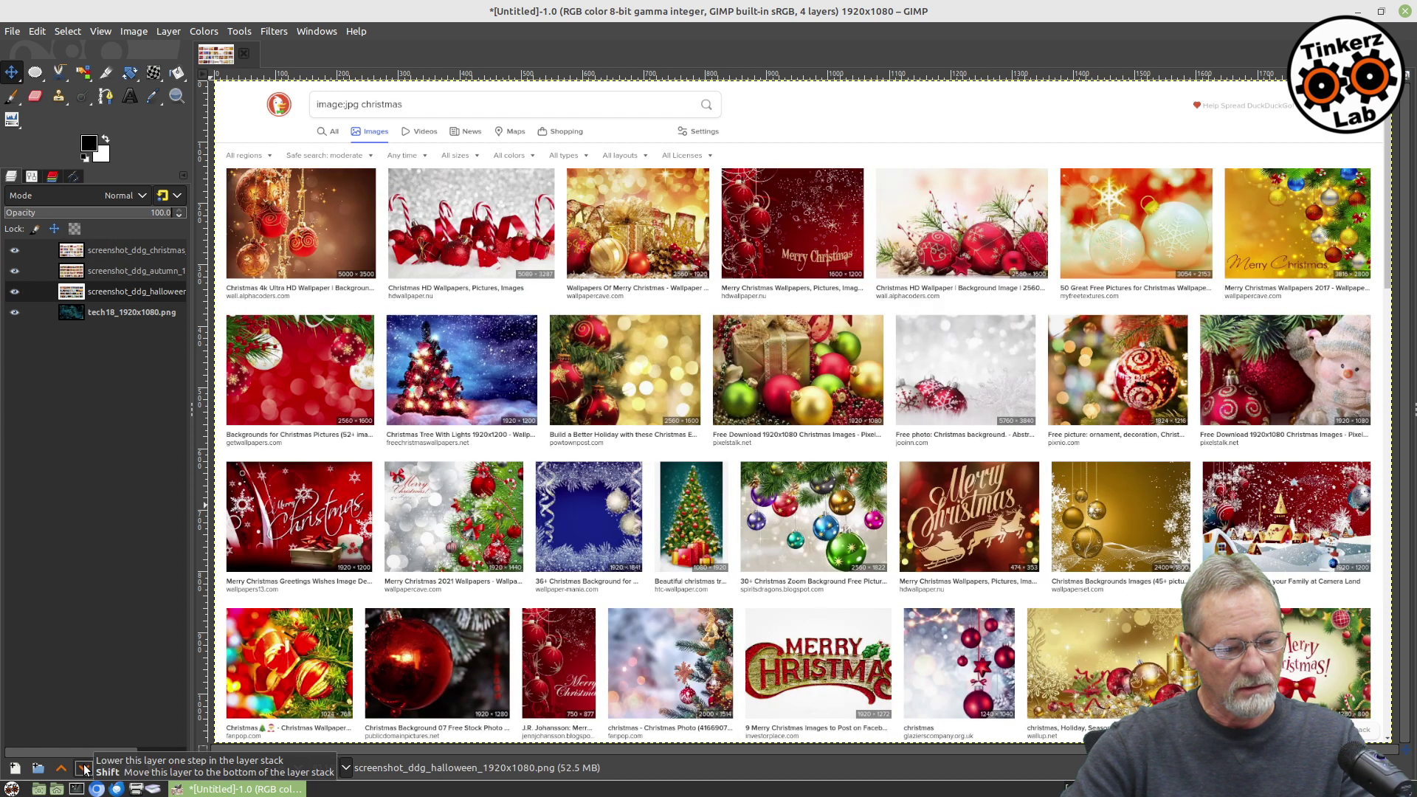
{"action": "left_click", "coordinate": [134, 316]}
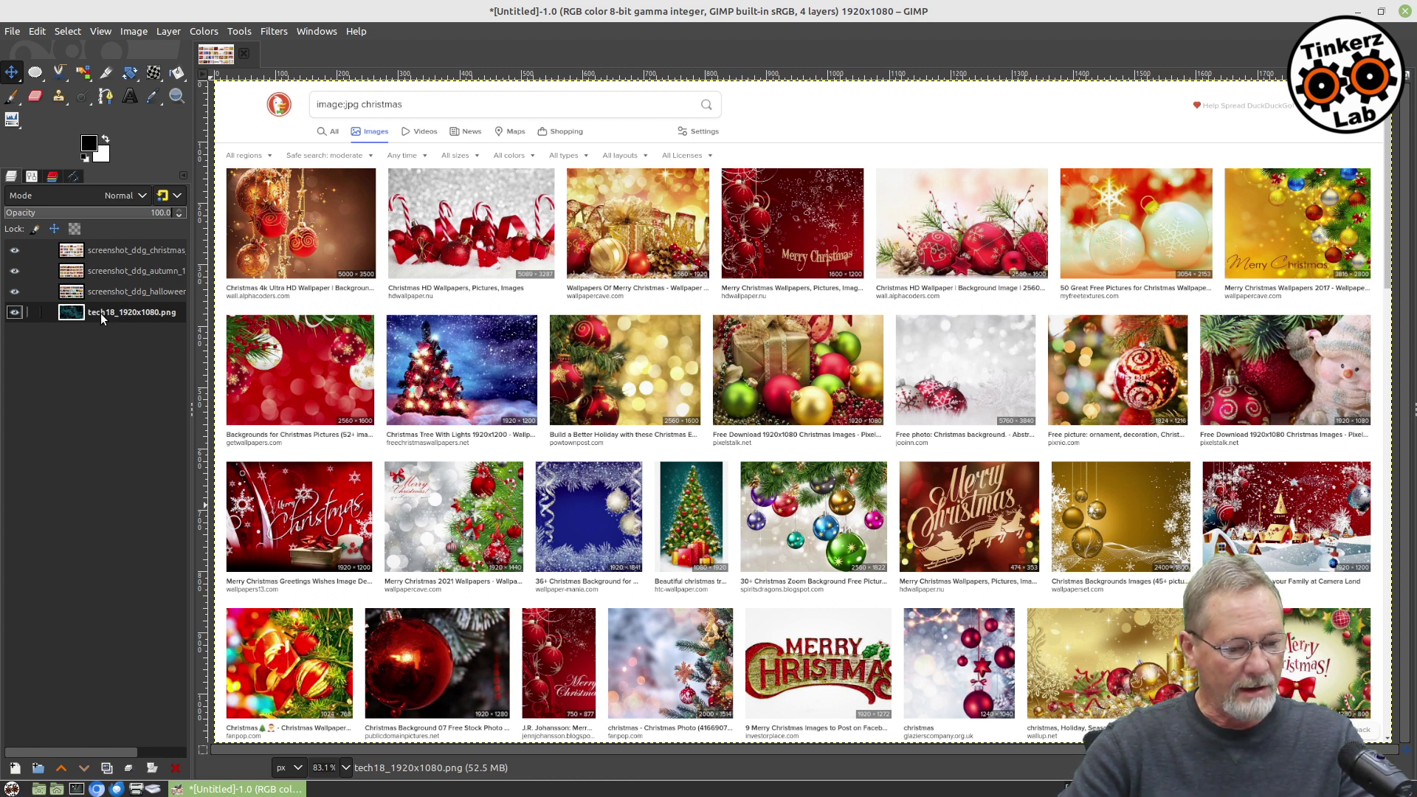
{"action": "left_click", "coordinate": [35, 230]}
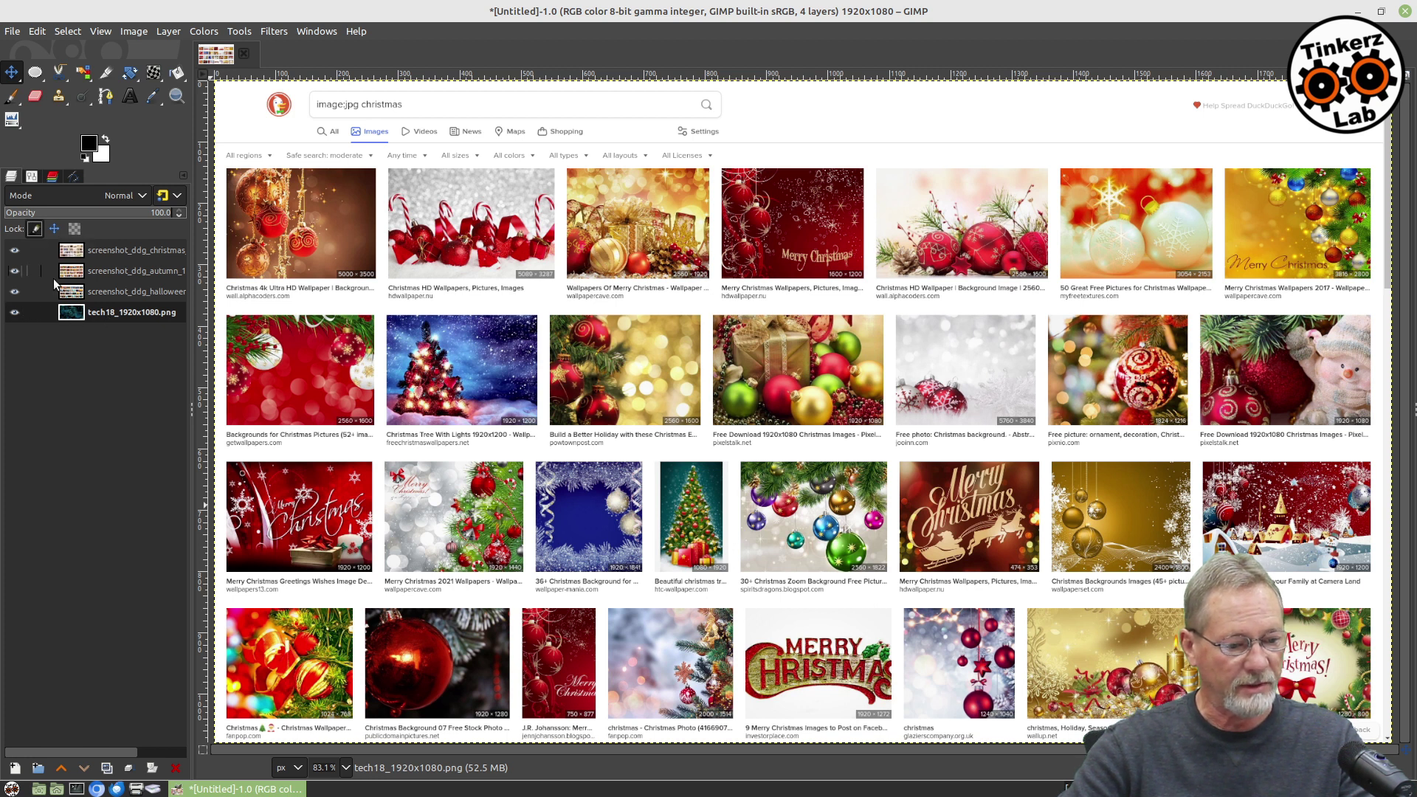
{"action": "left_click", "coordinate": [53, 229]}
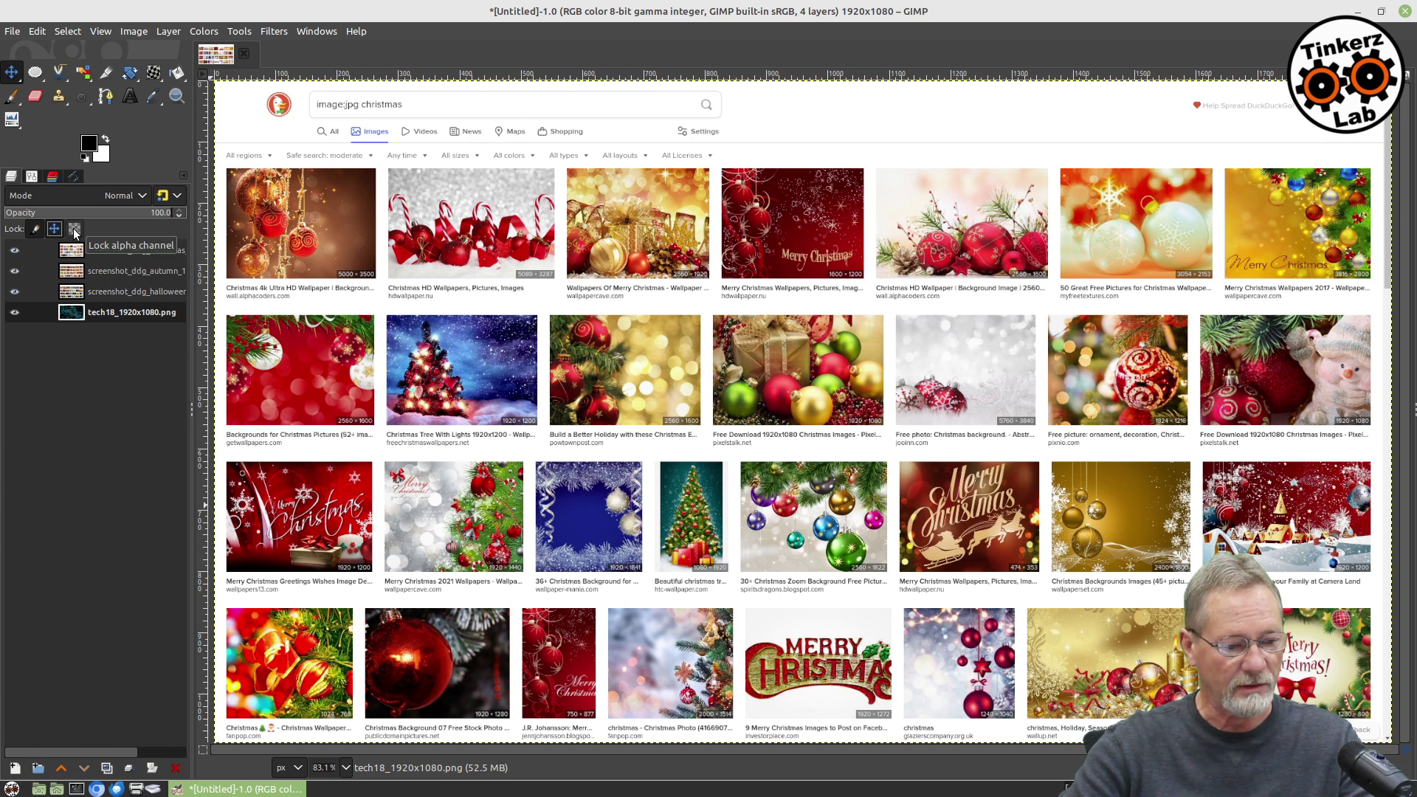
{"action": "left_click", "coordinate": [74, 229]}
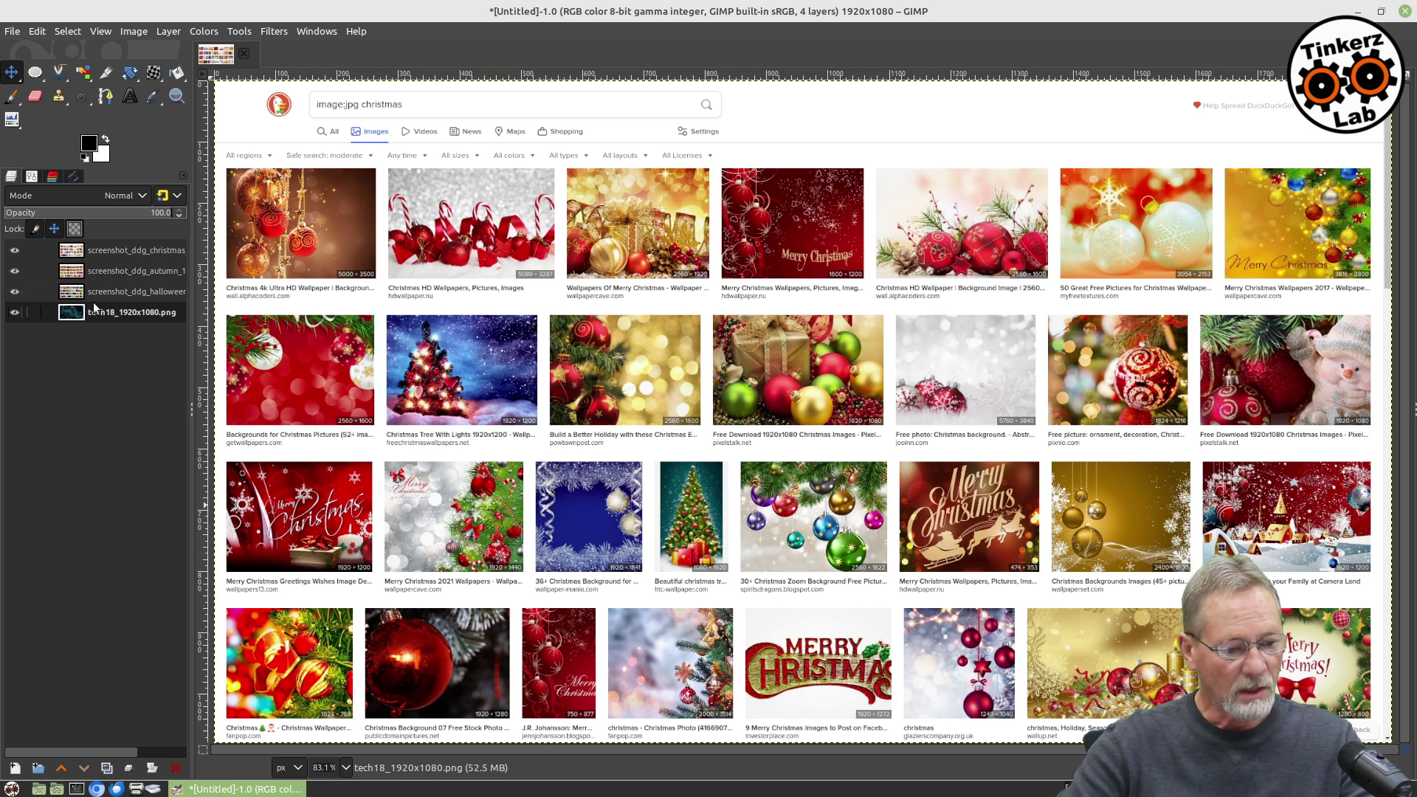
{"action": "left_click", "coordinate": [120, 249]}
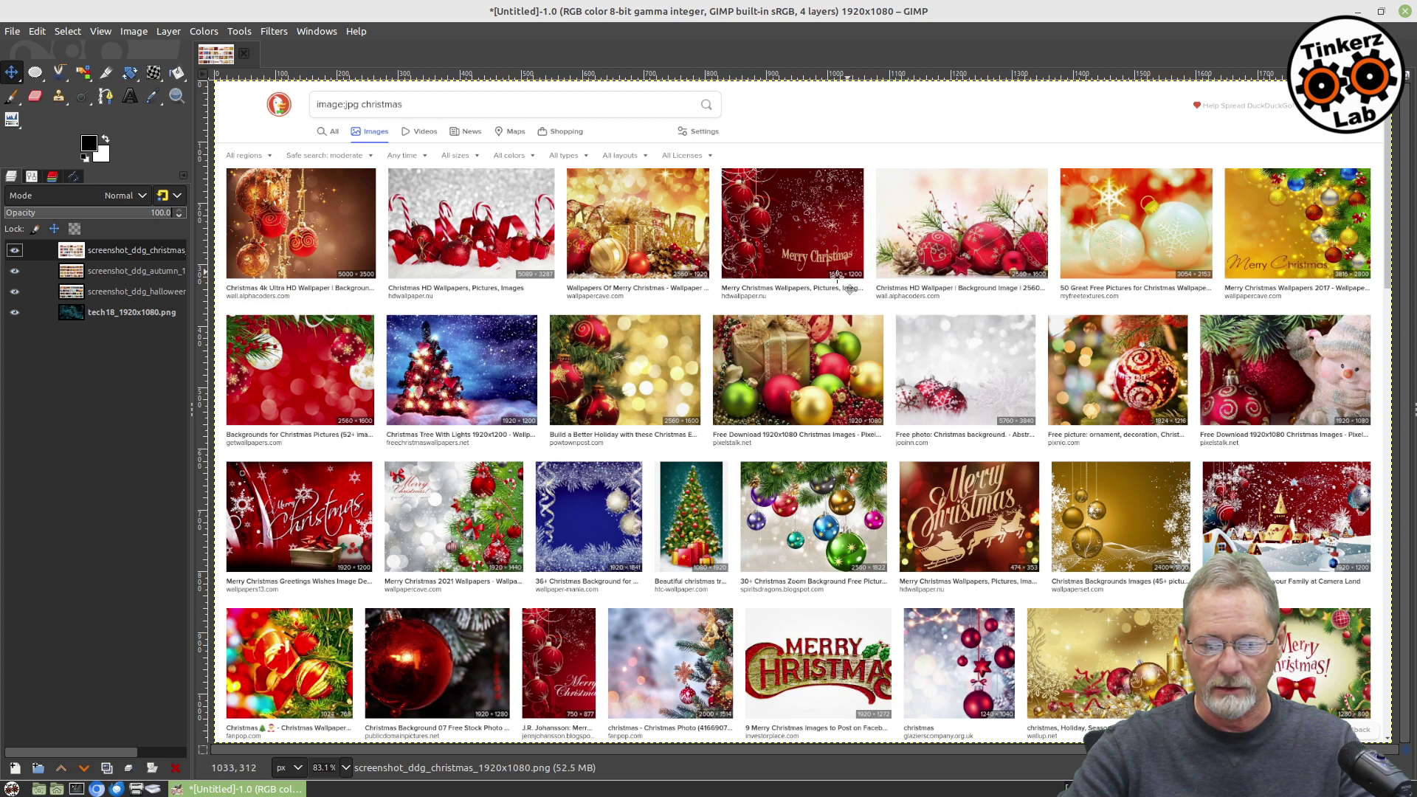
Step: Scale the Christmas layer to 800×450 with Scale Layer and move it right of centre
{"action": "right_click", "coordinate": [773, 213]}
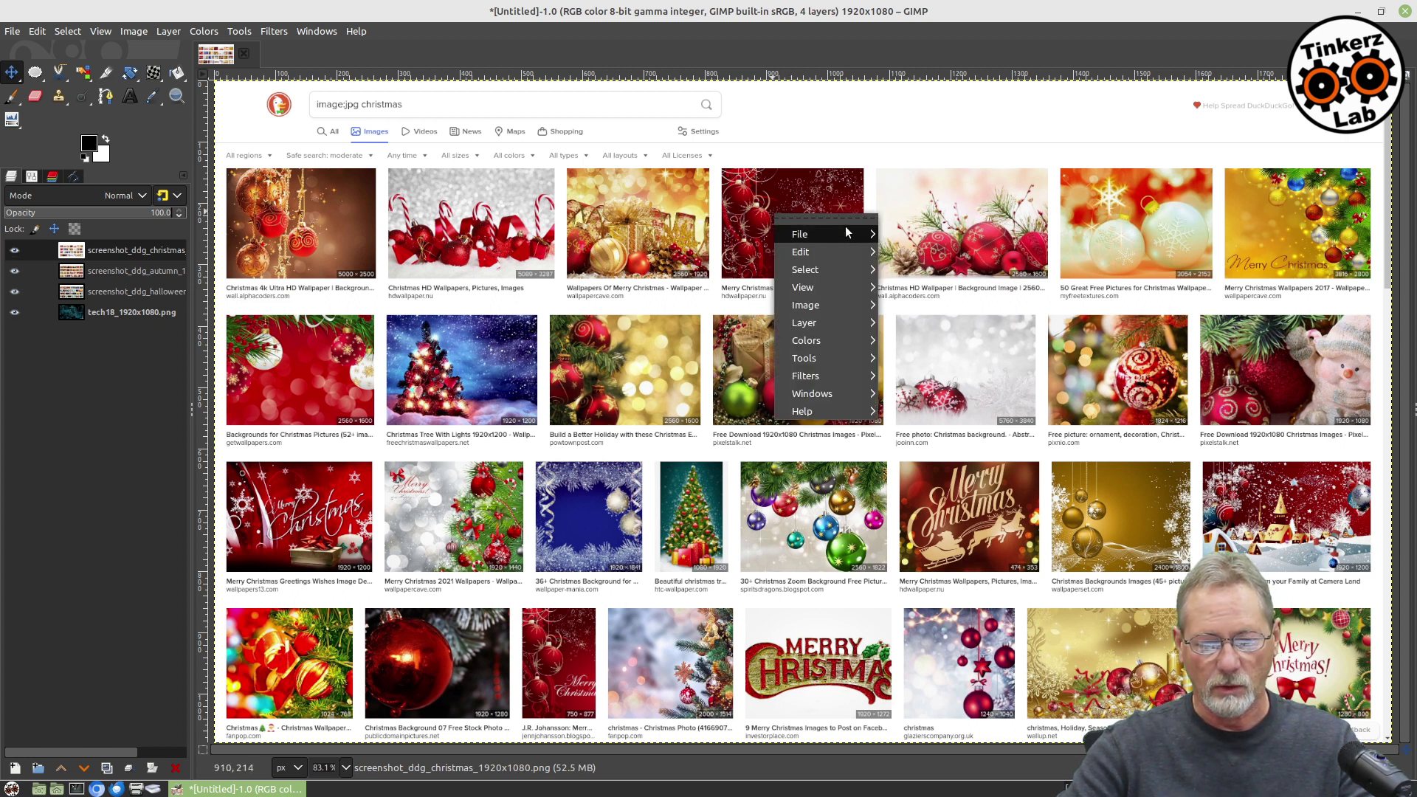
{"action": "mouse_move", "coordinate": [818, 321]}
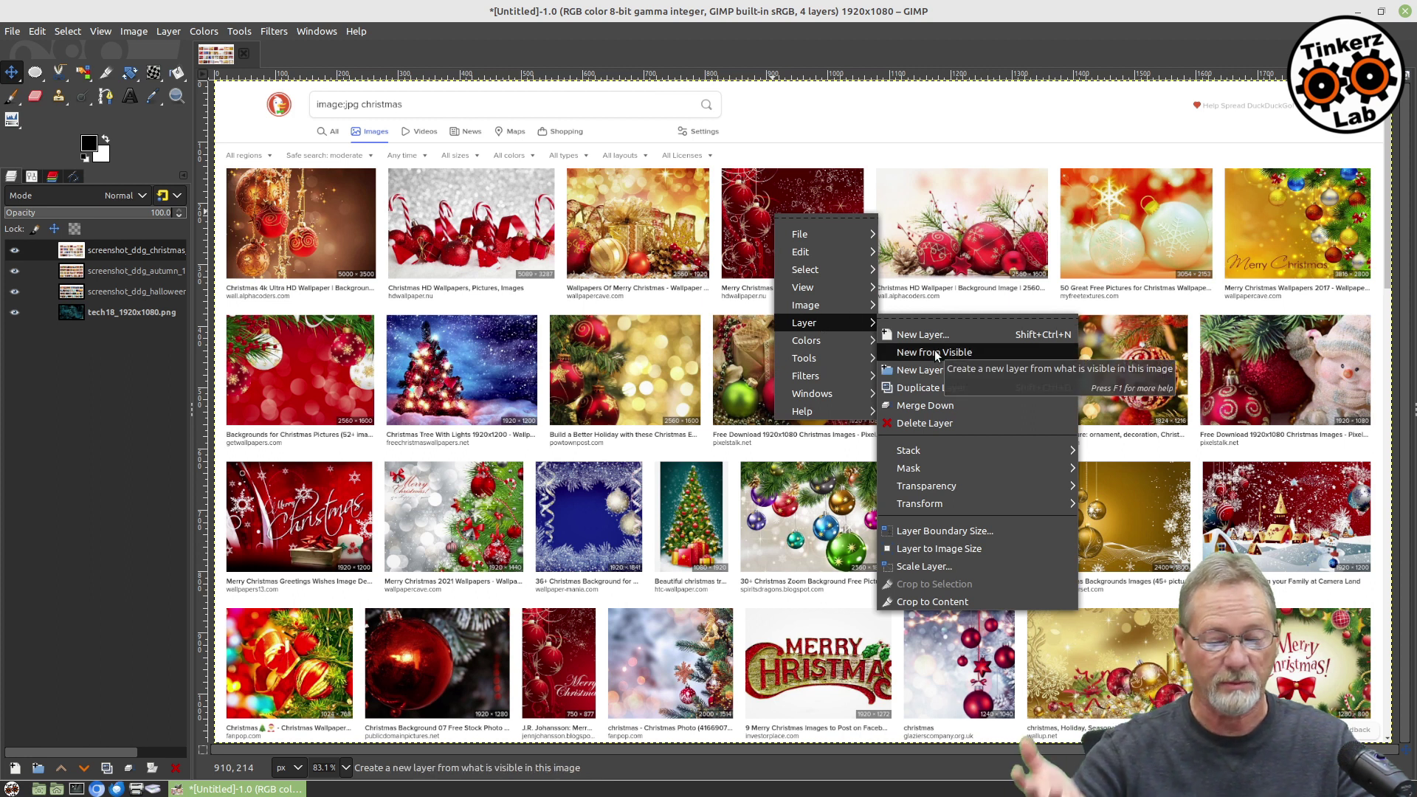
{"action": "left_click", "coordinate": [928, 562]}
{"action": "type", "text": "8"}
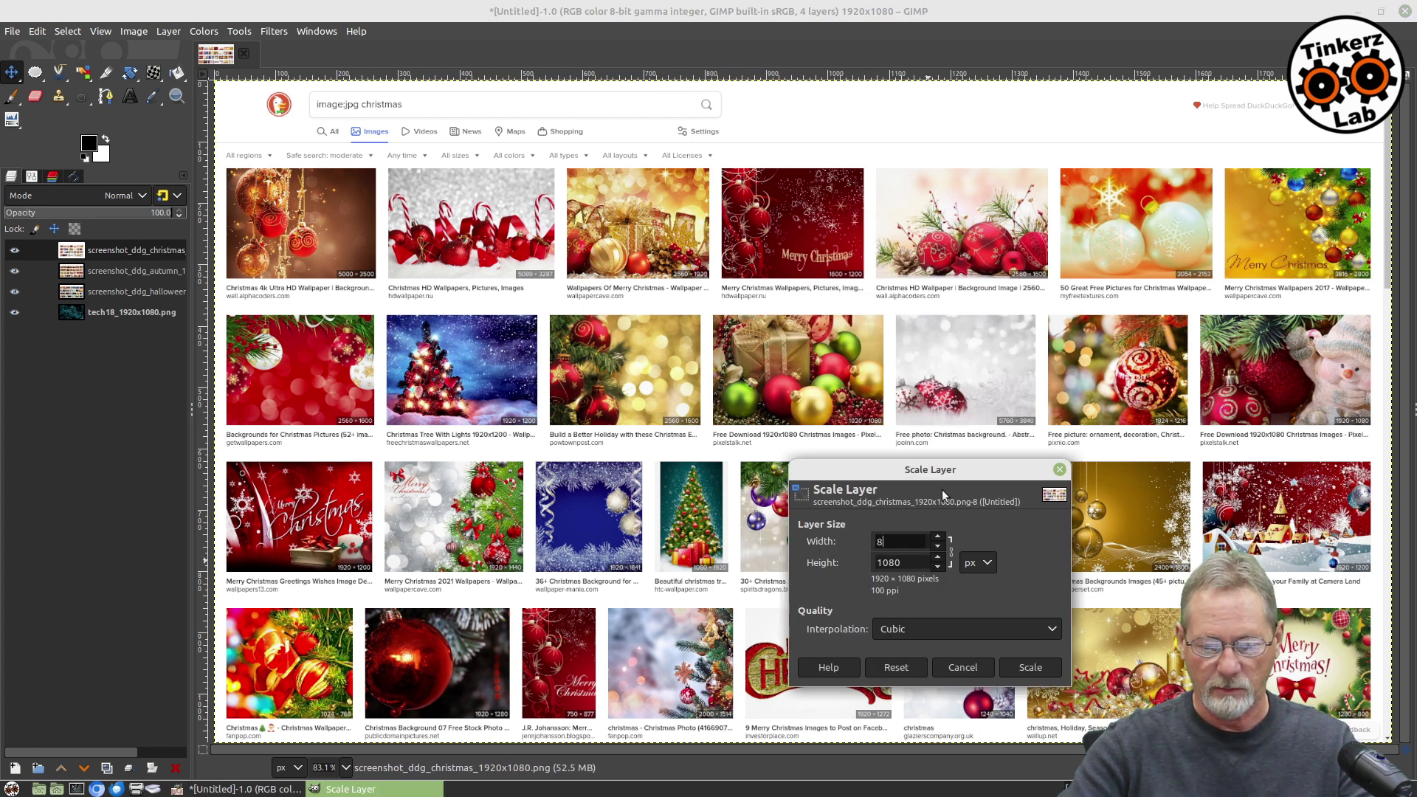
{"action": "left_click_drag", "start_coordinate": [971, 468], "coordinate": [737, 358]}
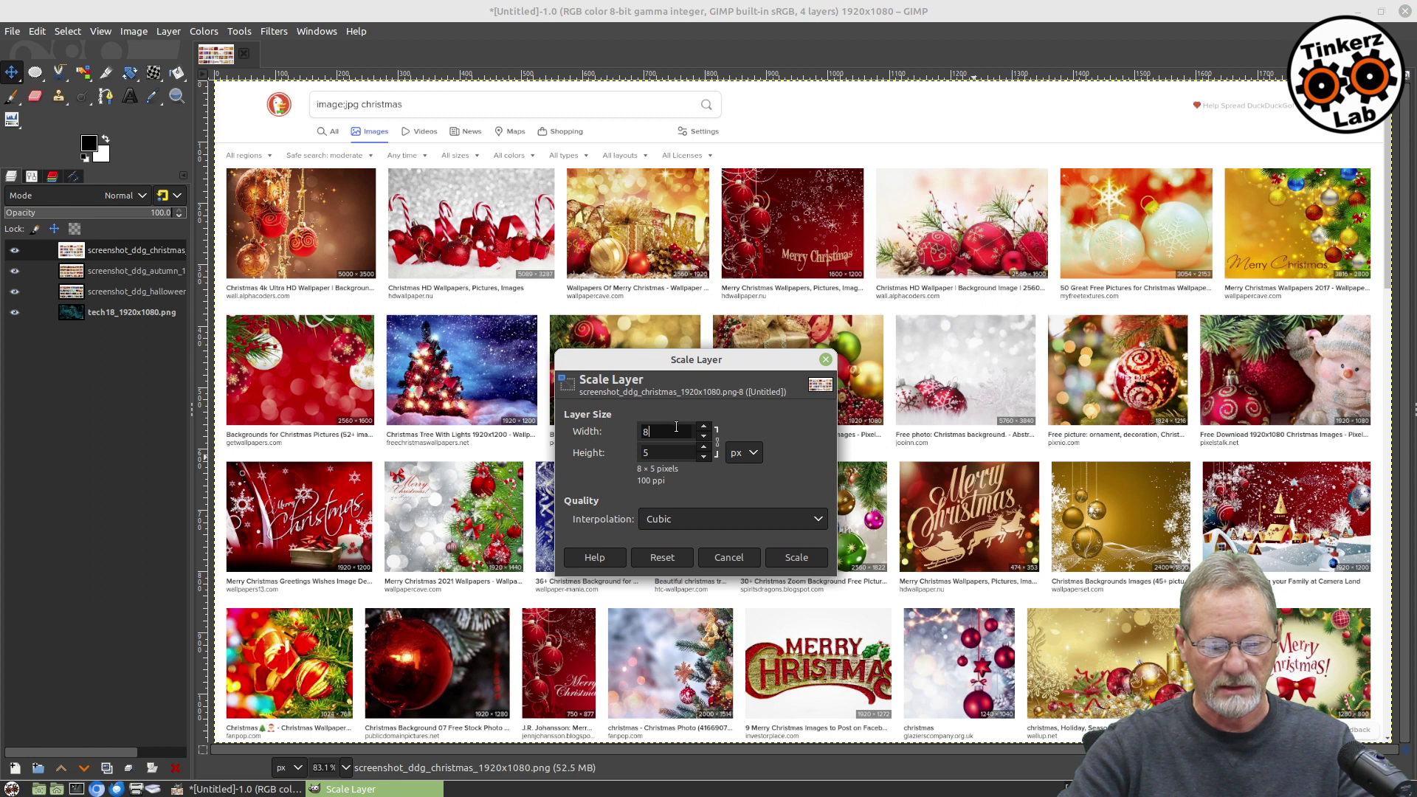
{"action": "type", "text": "00"}
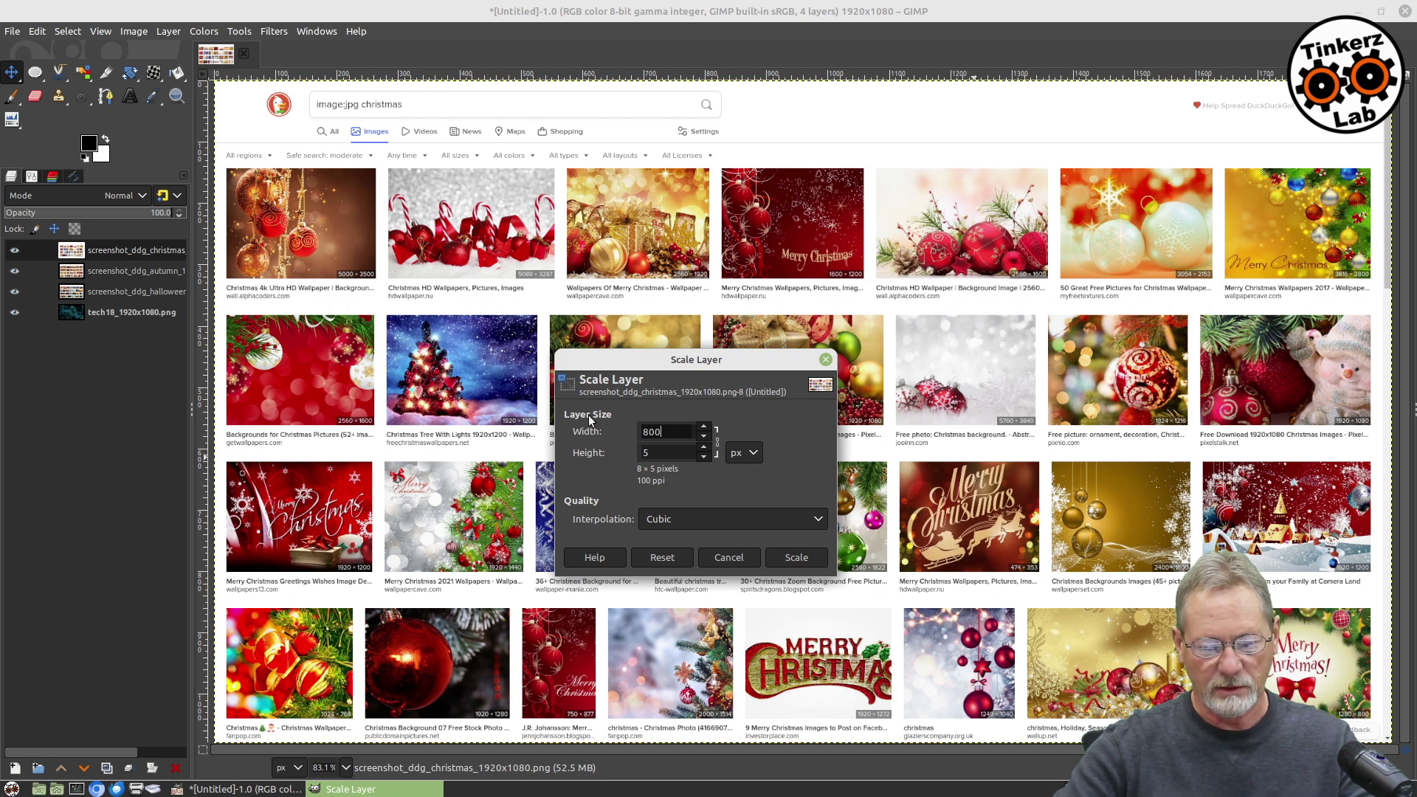
{"action": "left_click", "coordinate": [796, 558]}
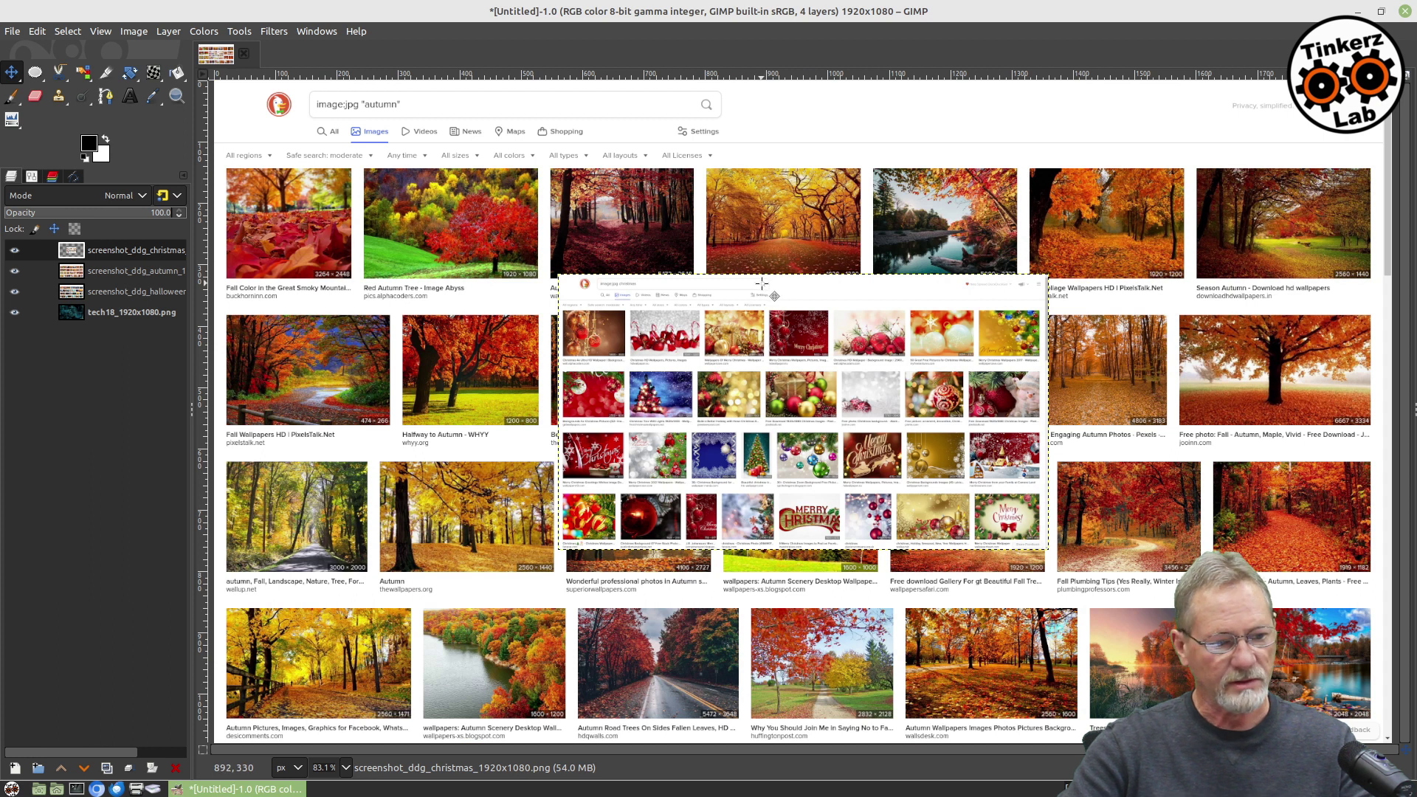
{"action": "left_click_drag", "start_coordinate": [762, 282], "coordinate": [1068, 276]}
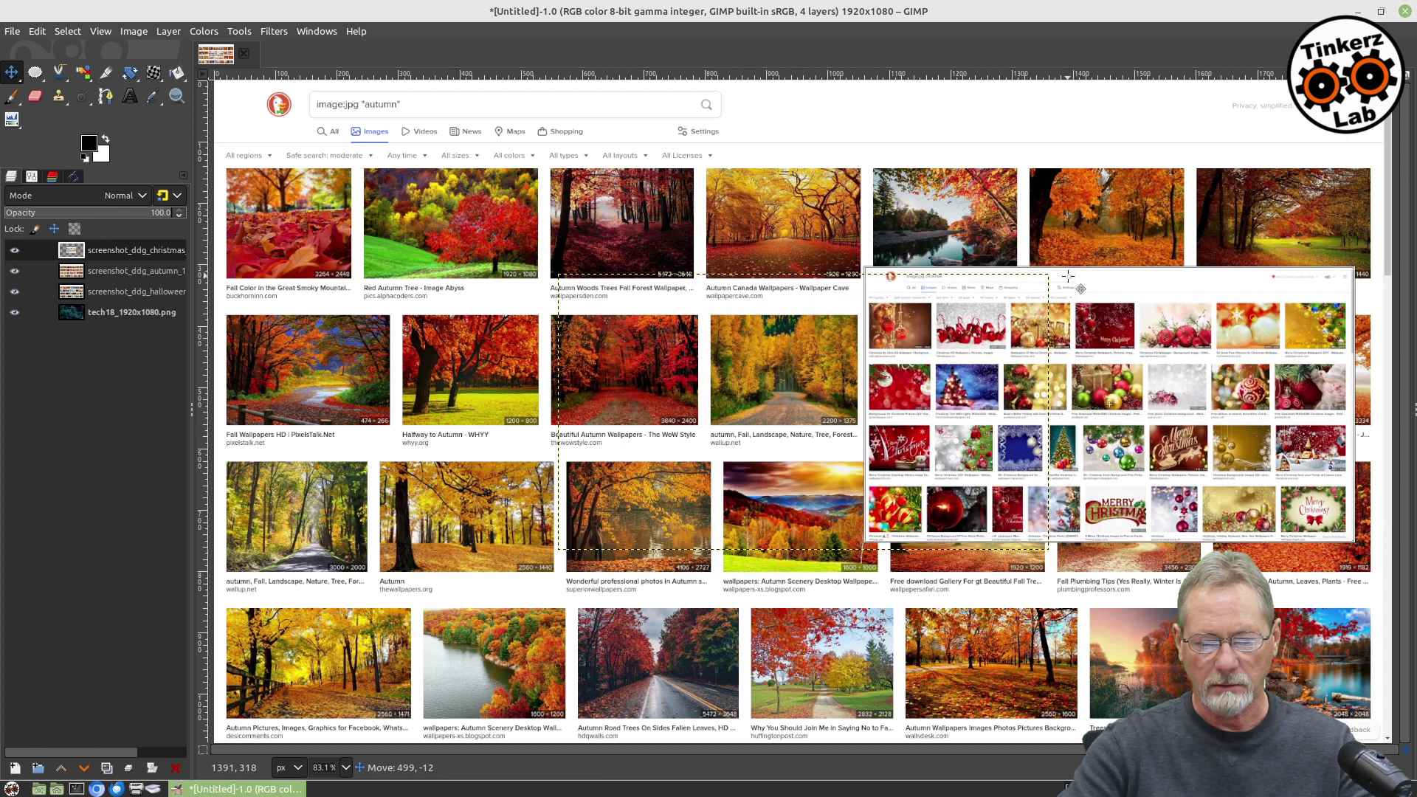
Step: Select the screenshot_ddg_autumn layer in the Layers panel
{"action": "left_click", "coordinate": [147, 272]}
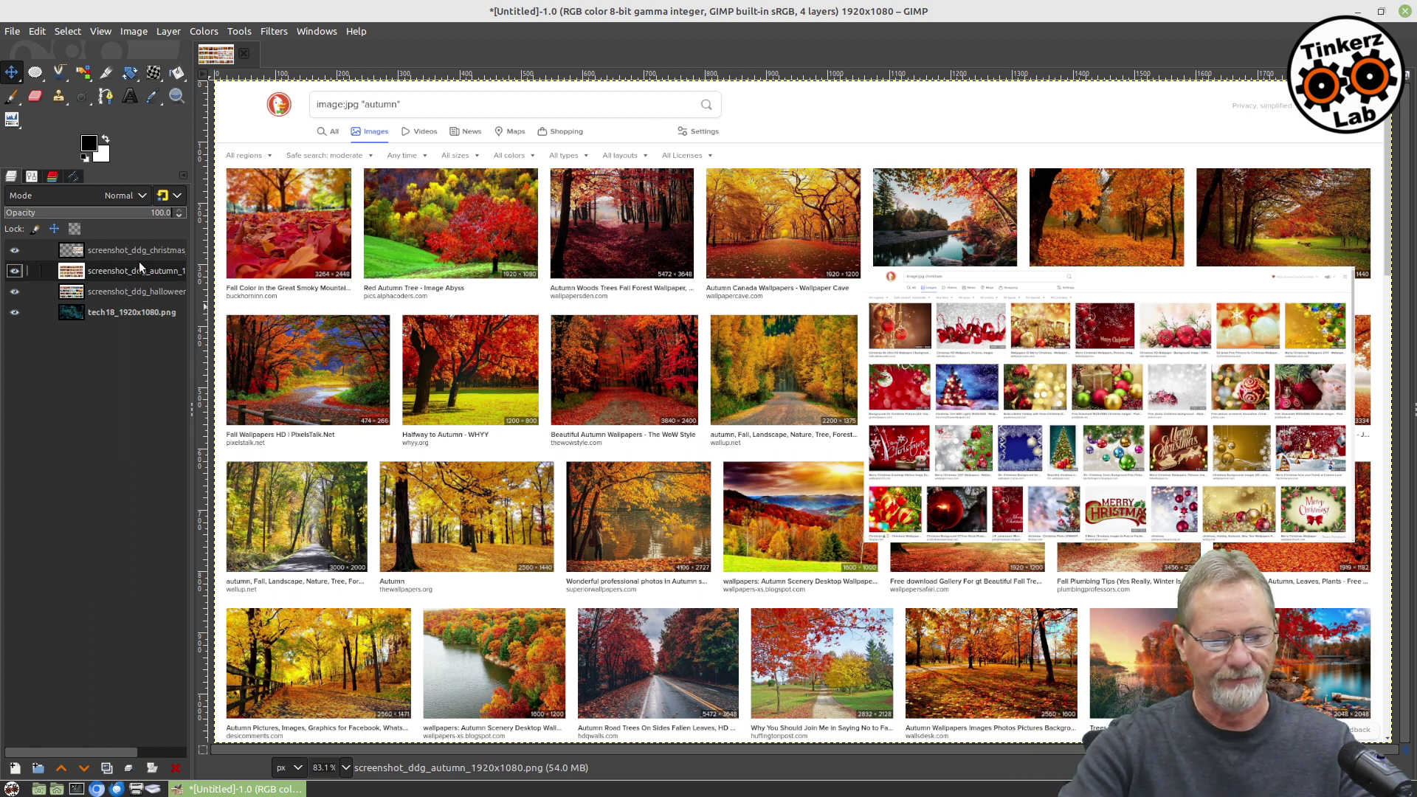
Step: Scale the autumn layer to 800×450, move it to the lower left, and shift Christmas lower right
{"action": "right_click", "coordinate": [565, 215]}
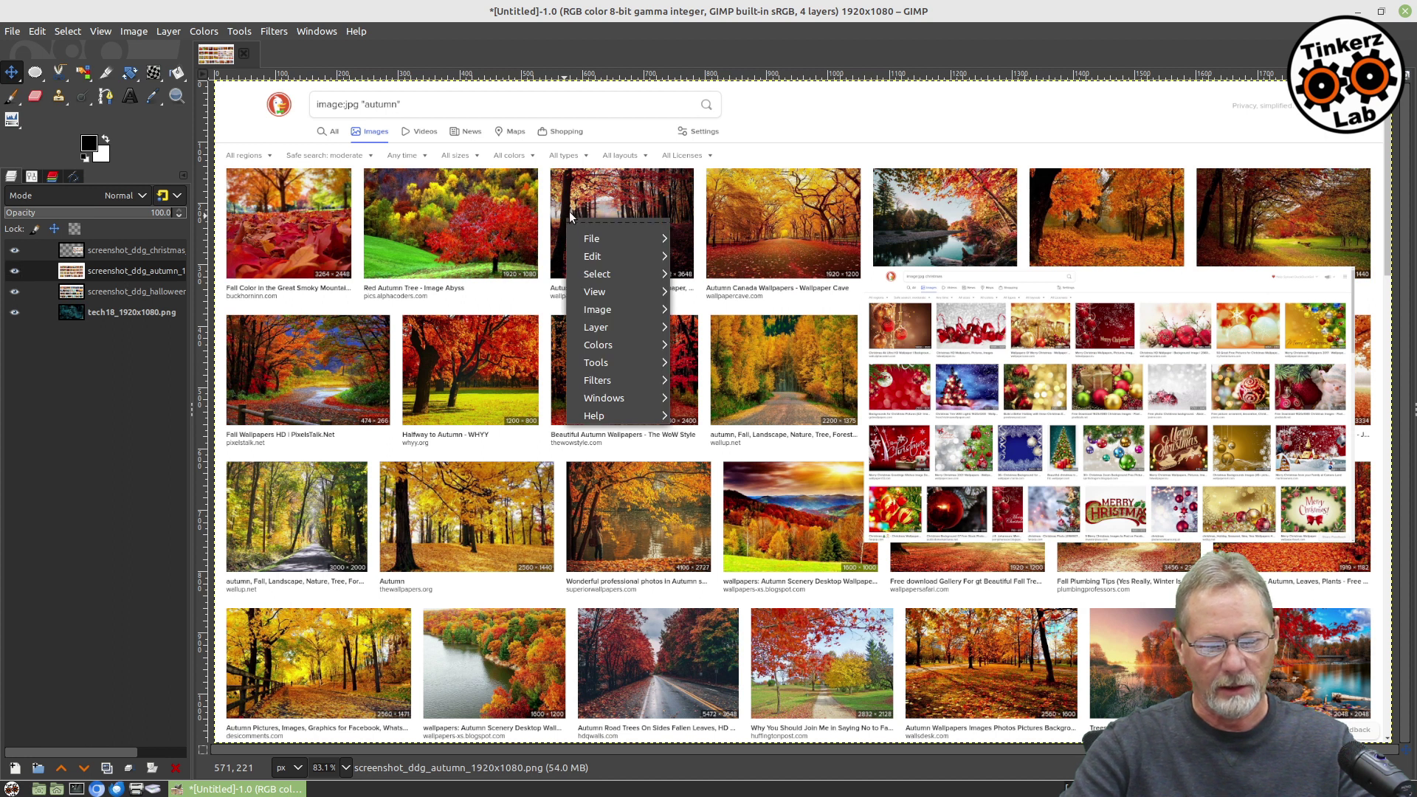
{"action": "mouse_move", "coordinate": [599, 327]}
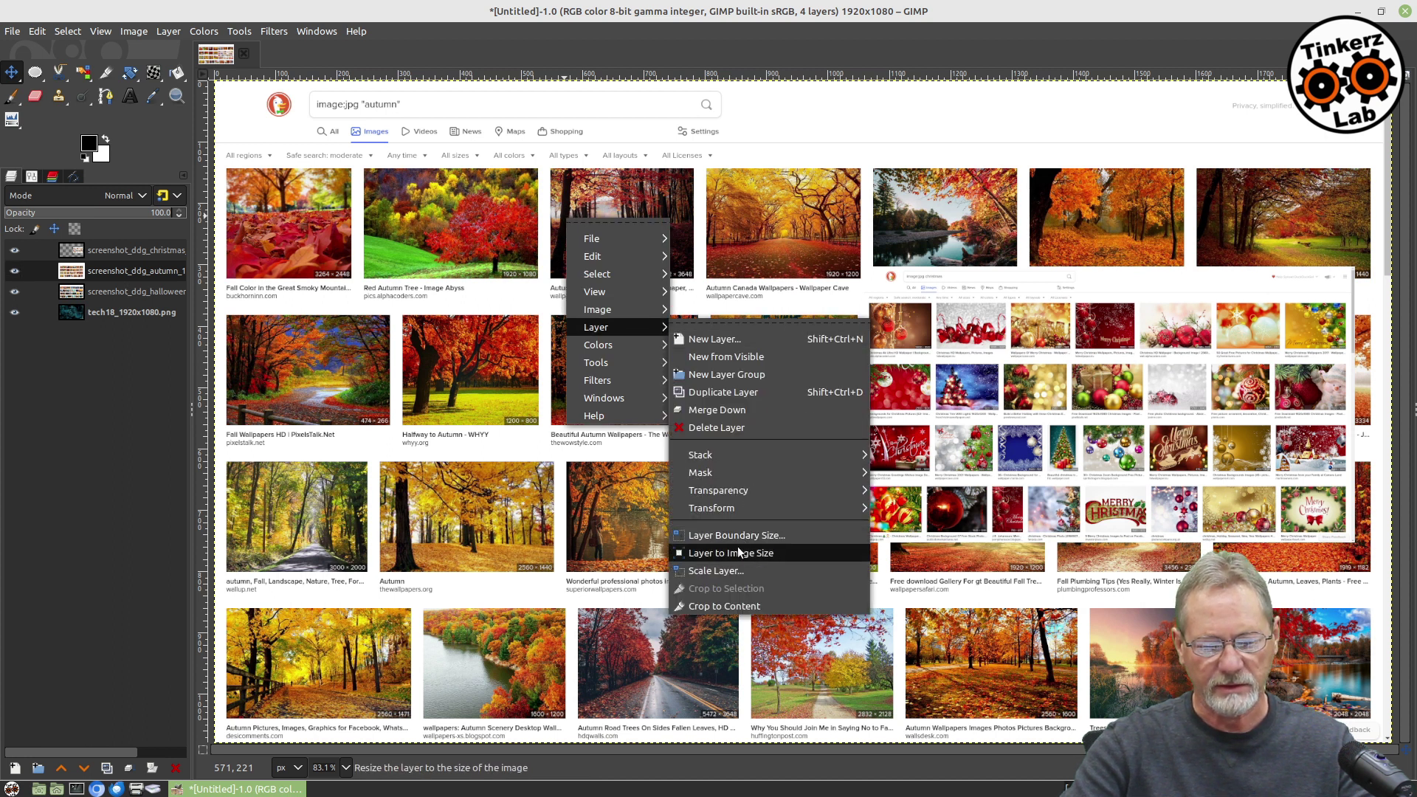
{"action": "left_click", "coordinate": [732, 570]}
{"action": "type", "text": "800"}
{"action": "key", "text": "Tab"}
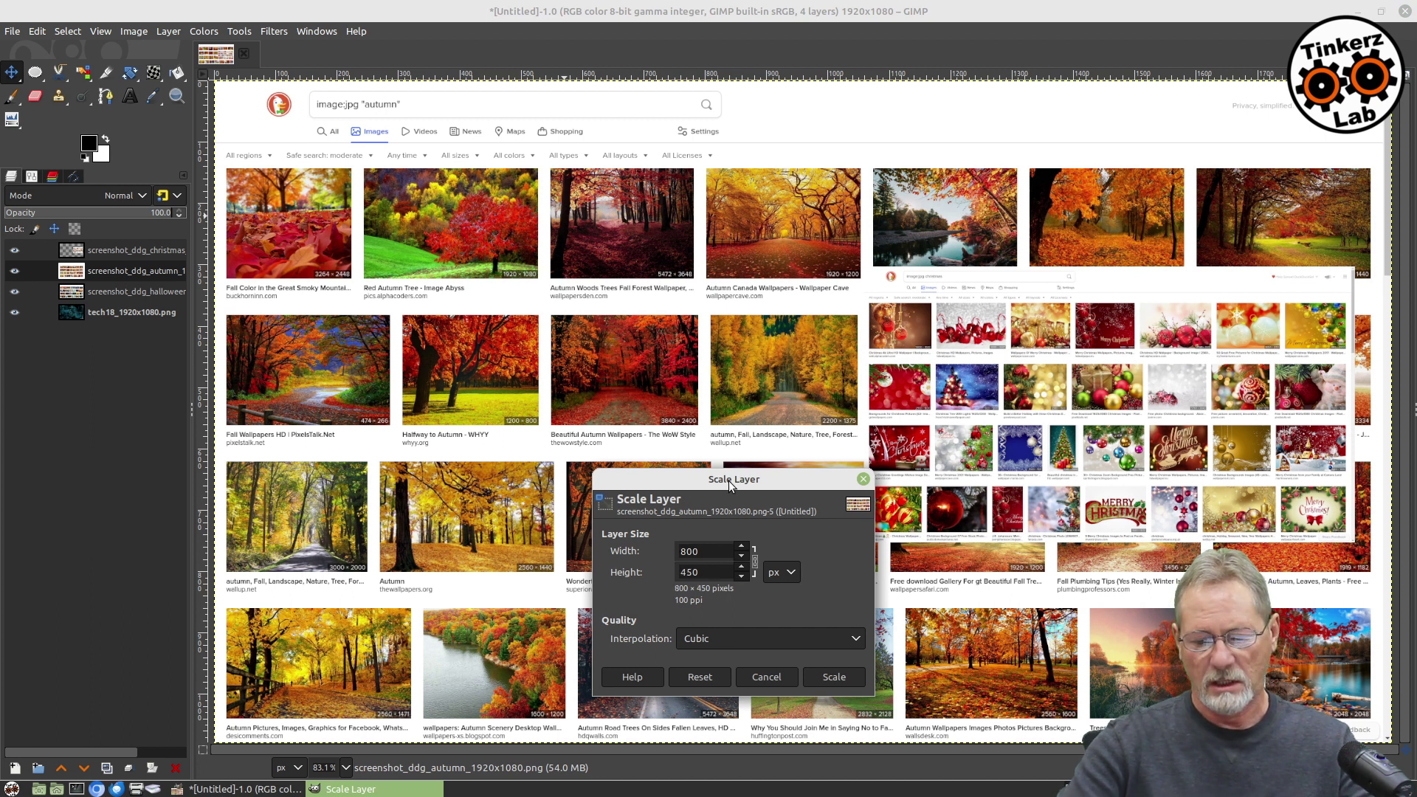
{"action": "left_click", "coordinate": [825, 678]}
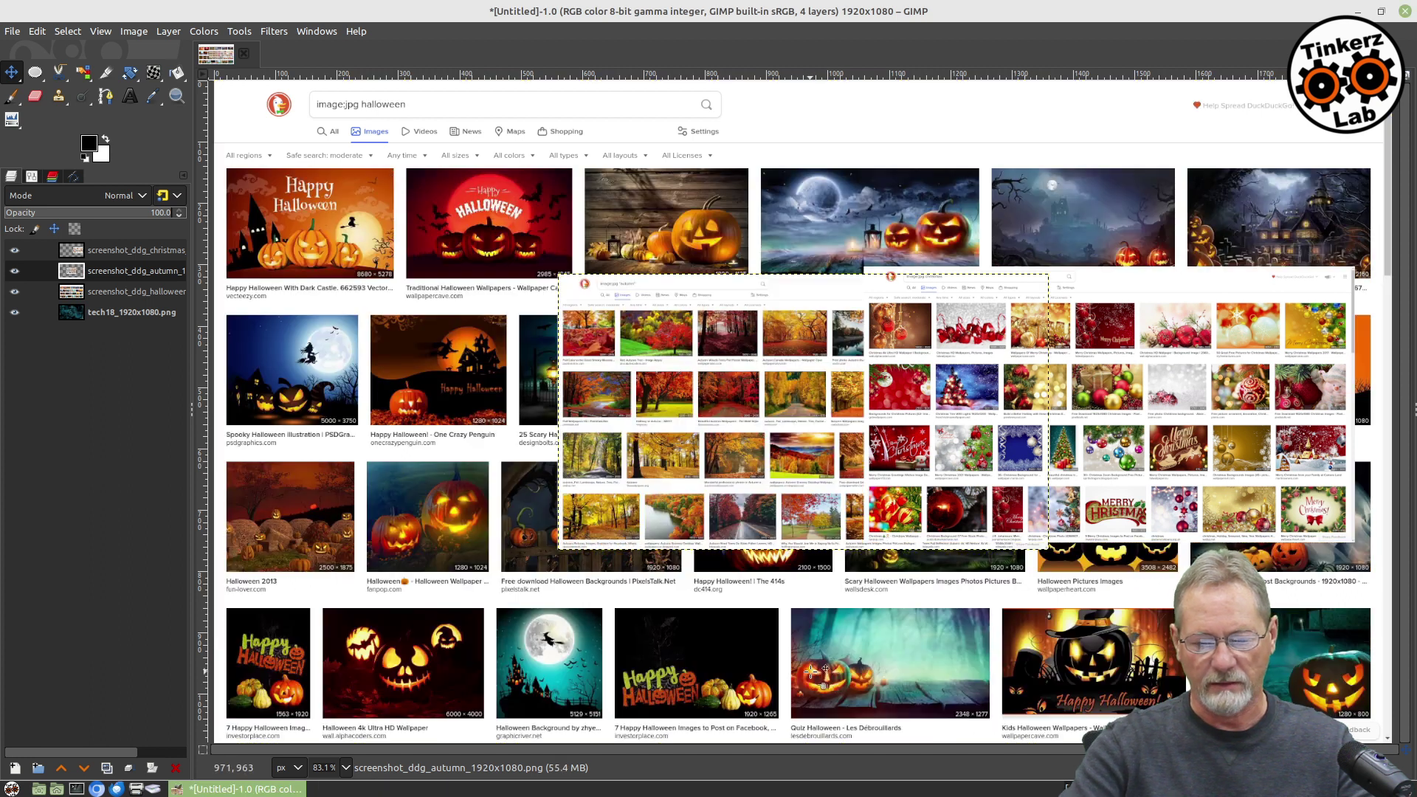
{"action": "left_click_drag", "start_coordinate": [777, 299], "coordinate": [358, 364]}
{"action": "left_click_drag", "start_coordinate": [1110, 280], "coordinate": [1160, 366]}
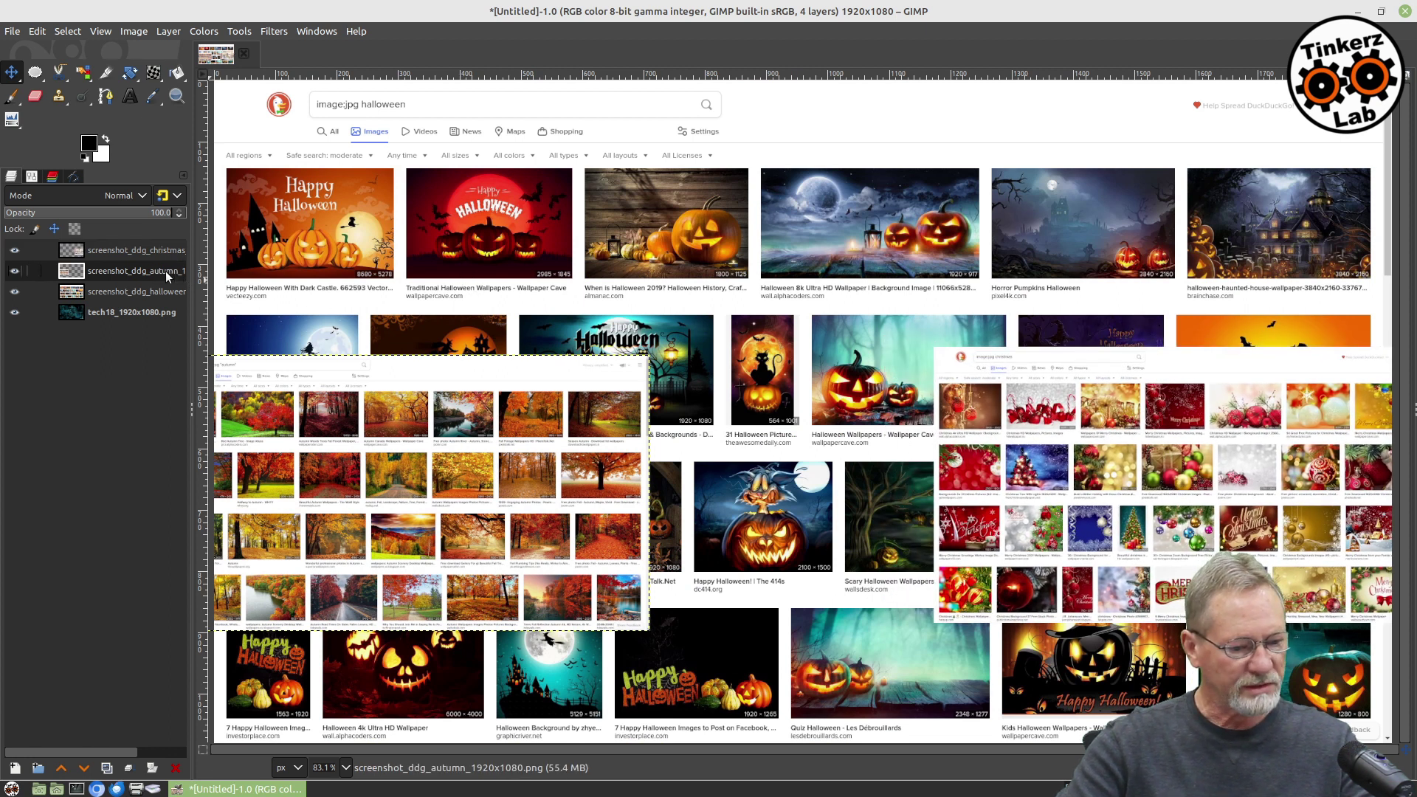
Step: Scale the screenshot_ddg_halloween layer to 800 pixels wide (800×450)
{"action": "left_click", "coordinate": [109, 292]}
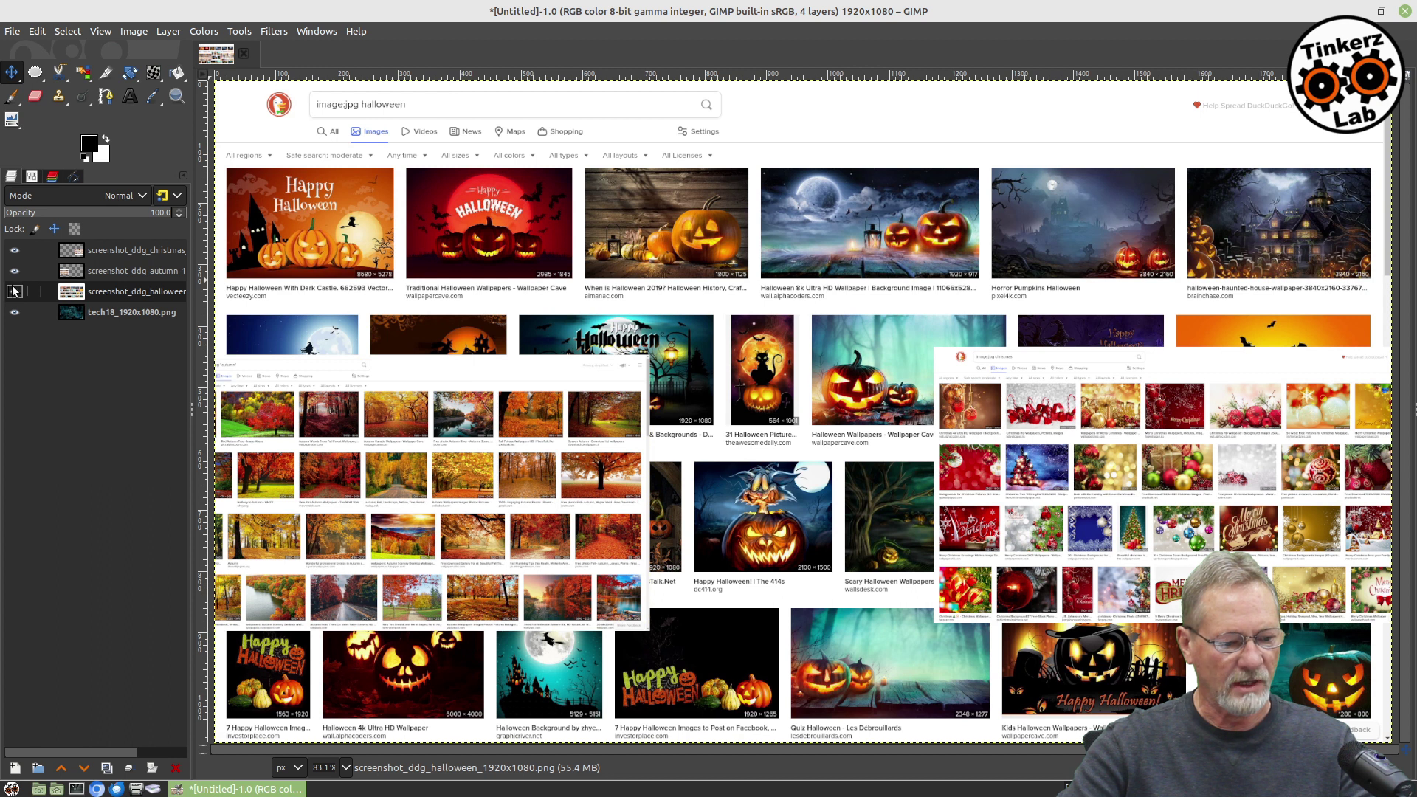
{"action": "right_click", "coordinate": [673, 203]}
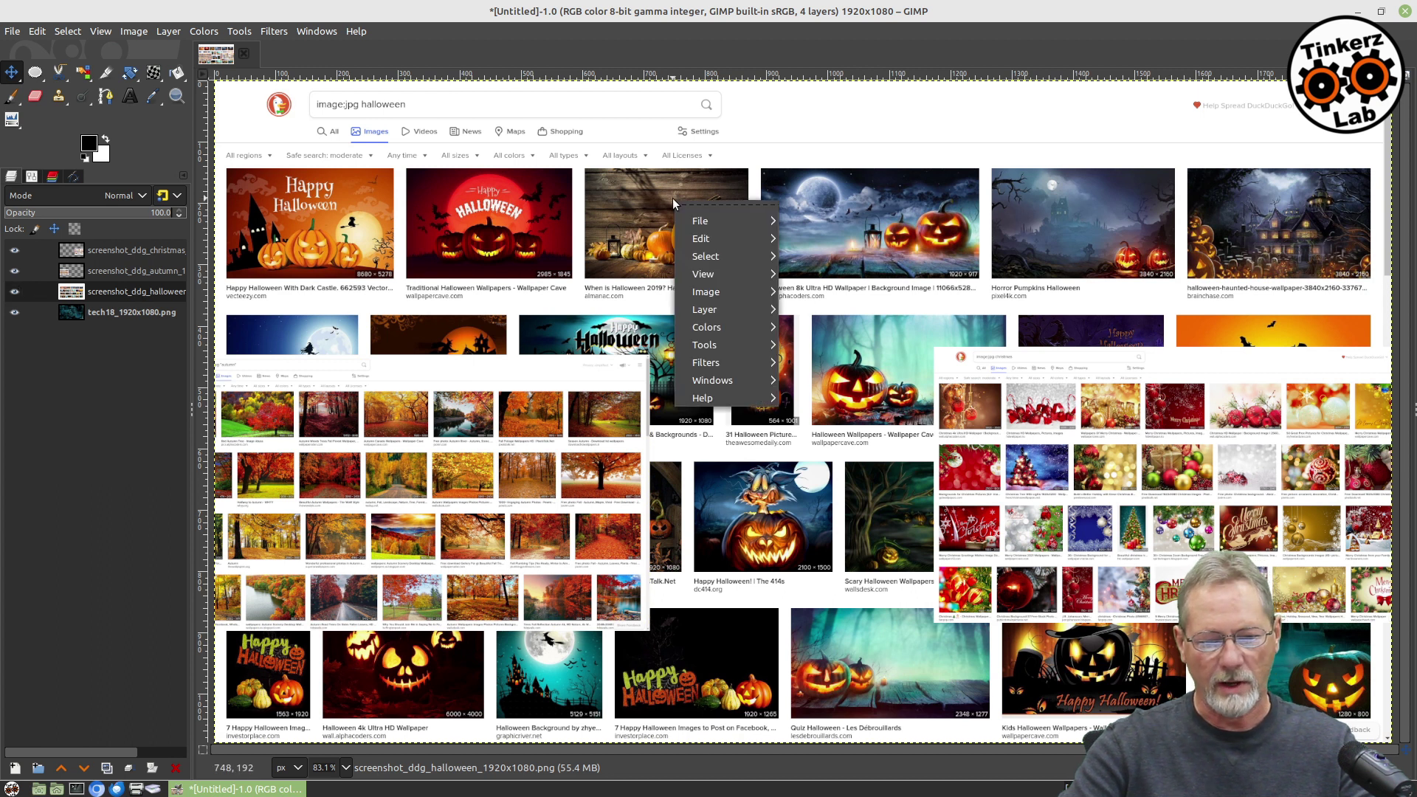
{"action": "mouse_move", "coordinate": [727, 311]}
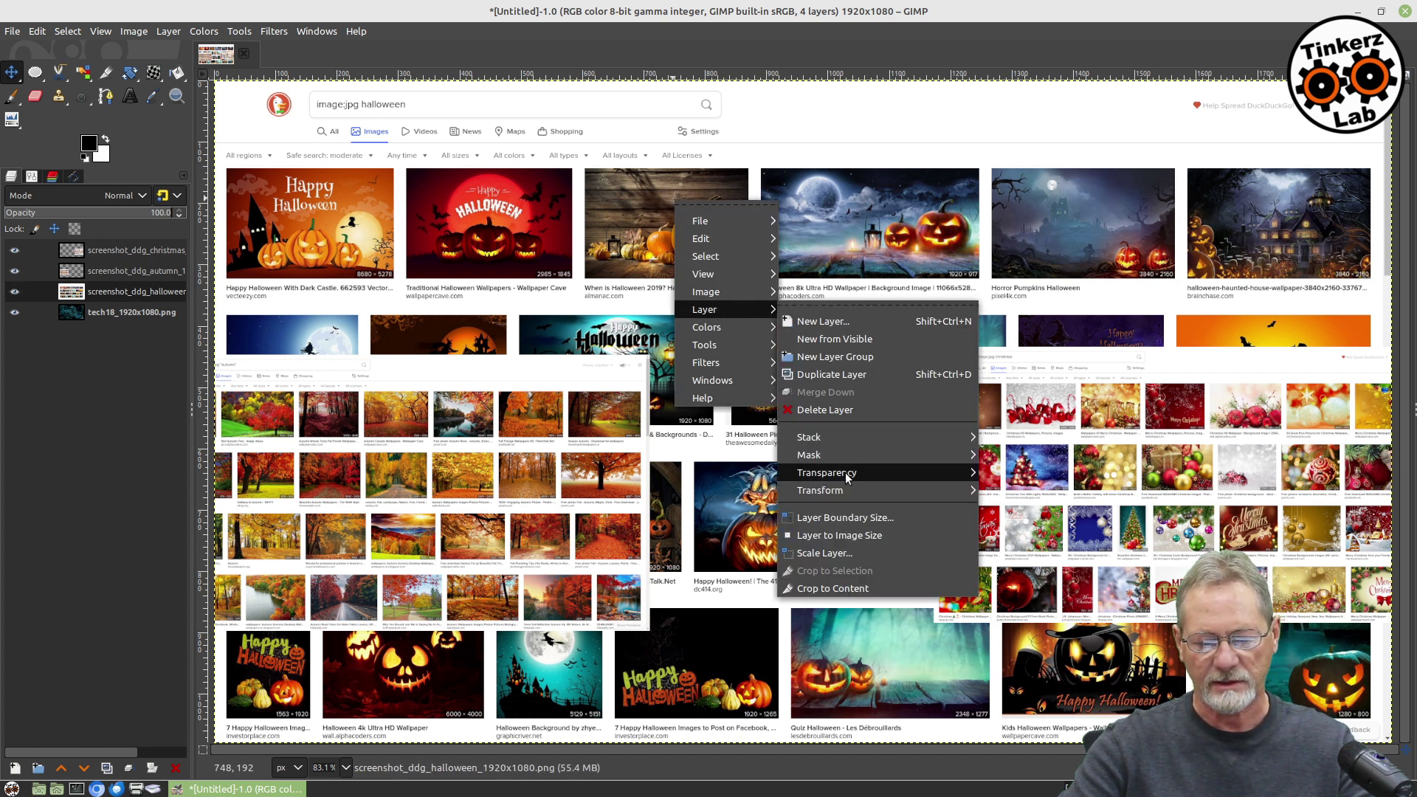
{"action": "left_click", "coordinate": [834, 553]}
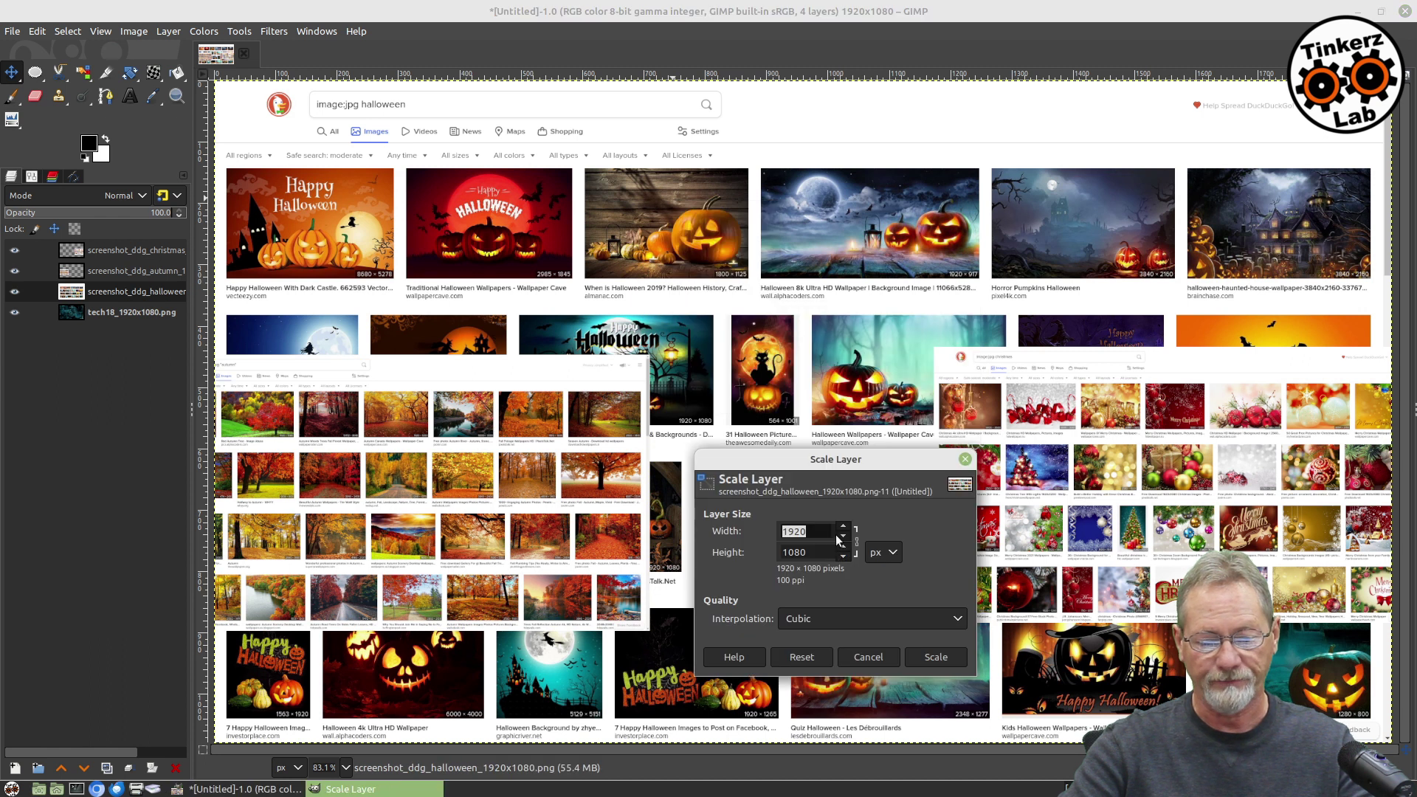
{"action": "type", "text": "800"}
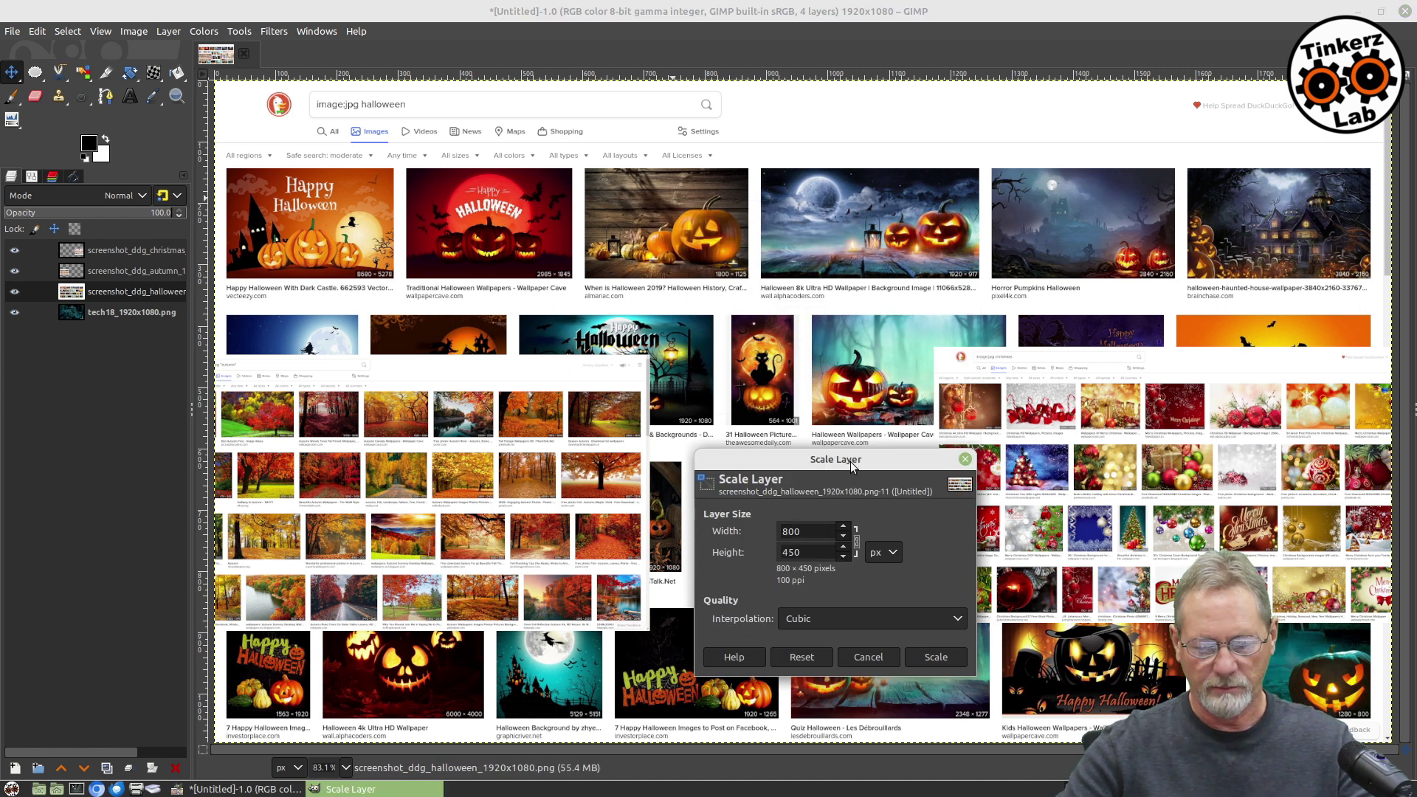
{"action": "left_click", "coordinate": [926, 662]}
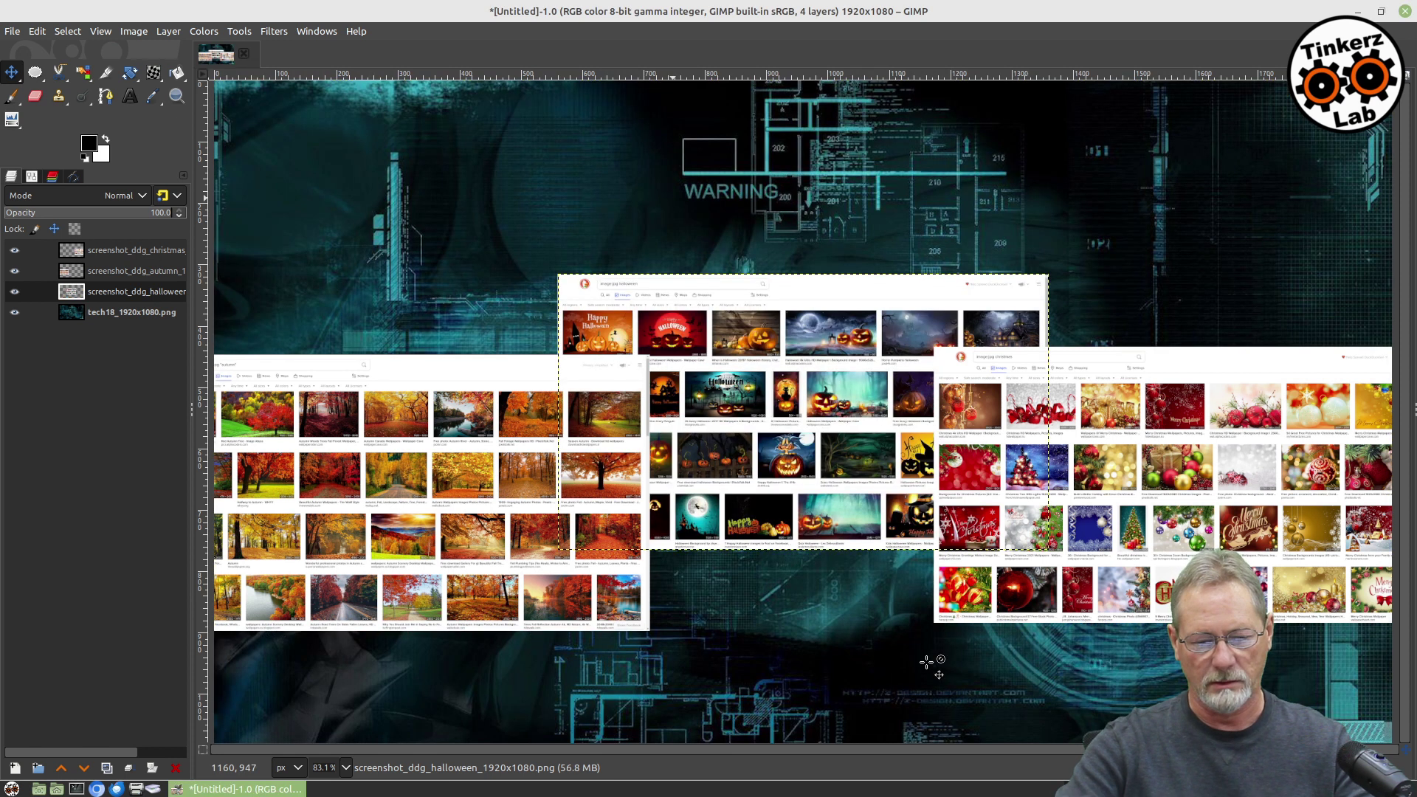
Step: Drag the Halloween screenshot up to the top centre, then select the autumn layer
{"action": "left_click_drag", "start_coordinate": [790, 276], "coordinate": [785, 91]}
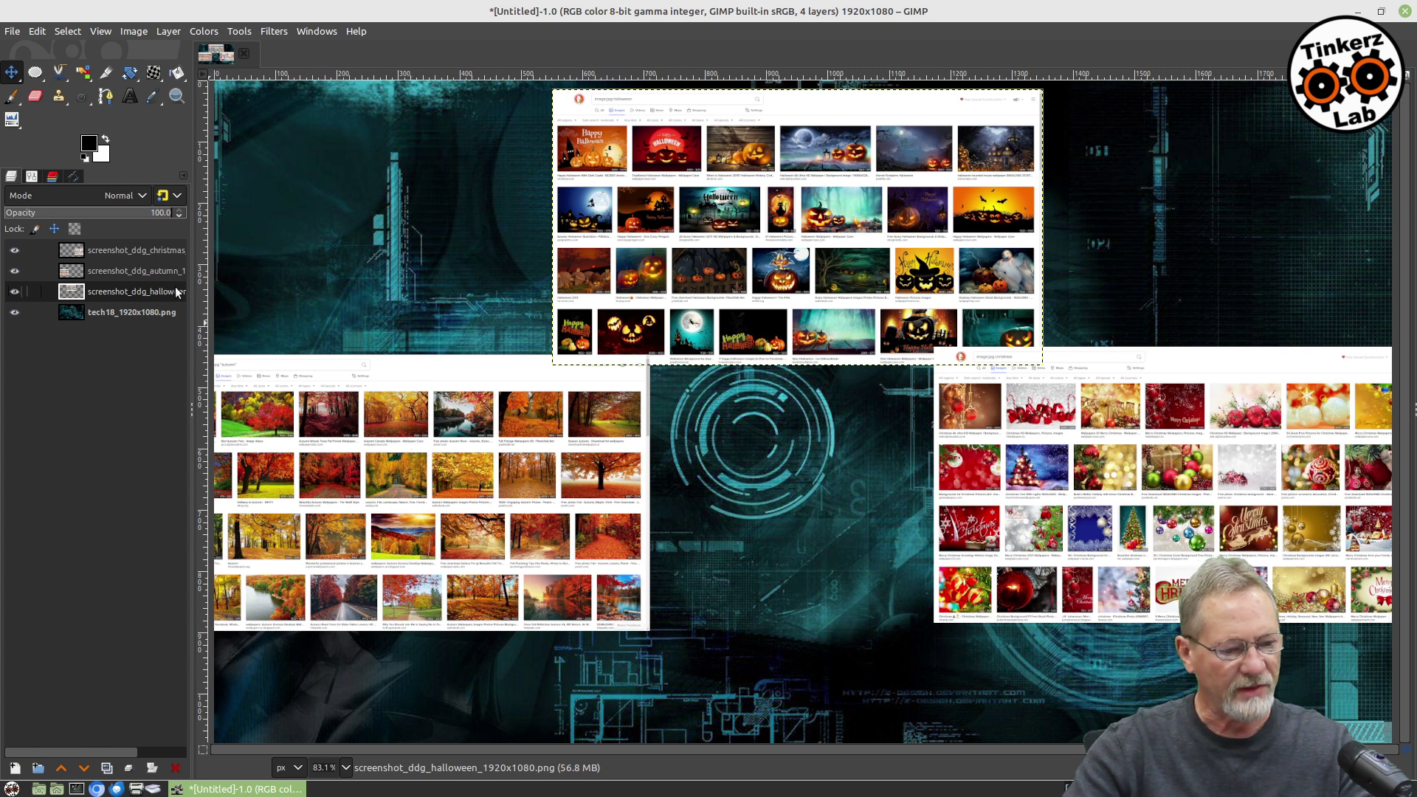
{"action": "left_click", "coordinate": [137, 274]}
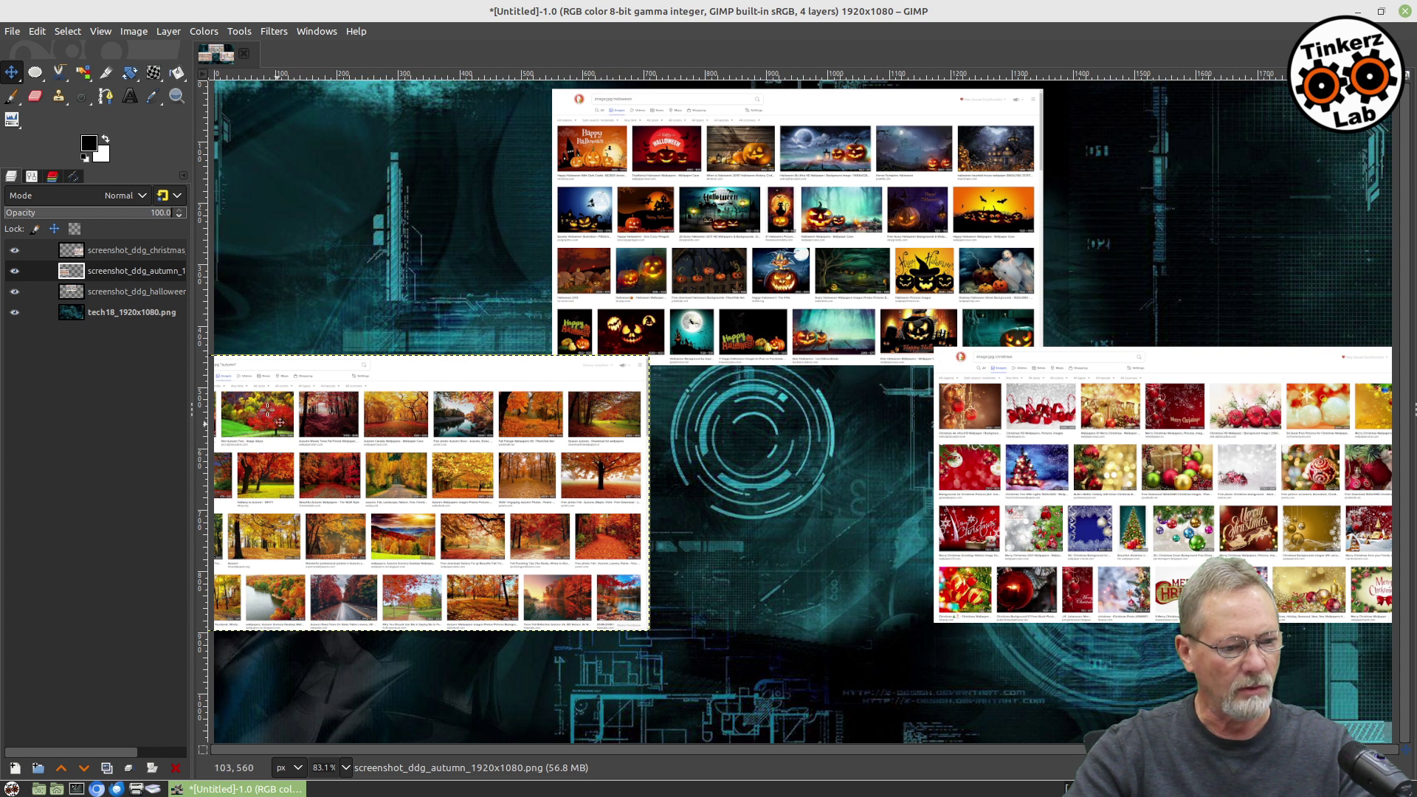
{"action": "left_click", "coordinate": [130, 72]}
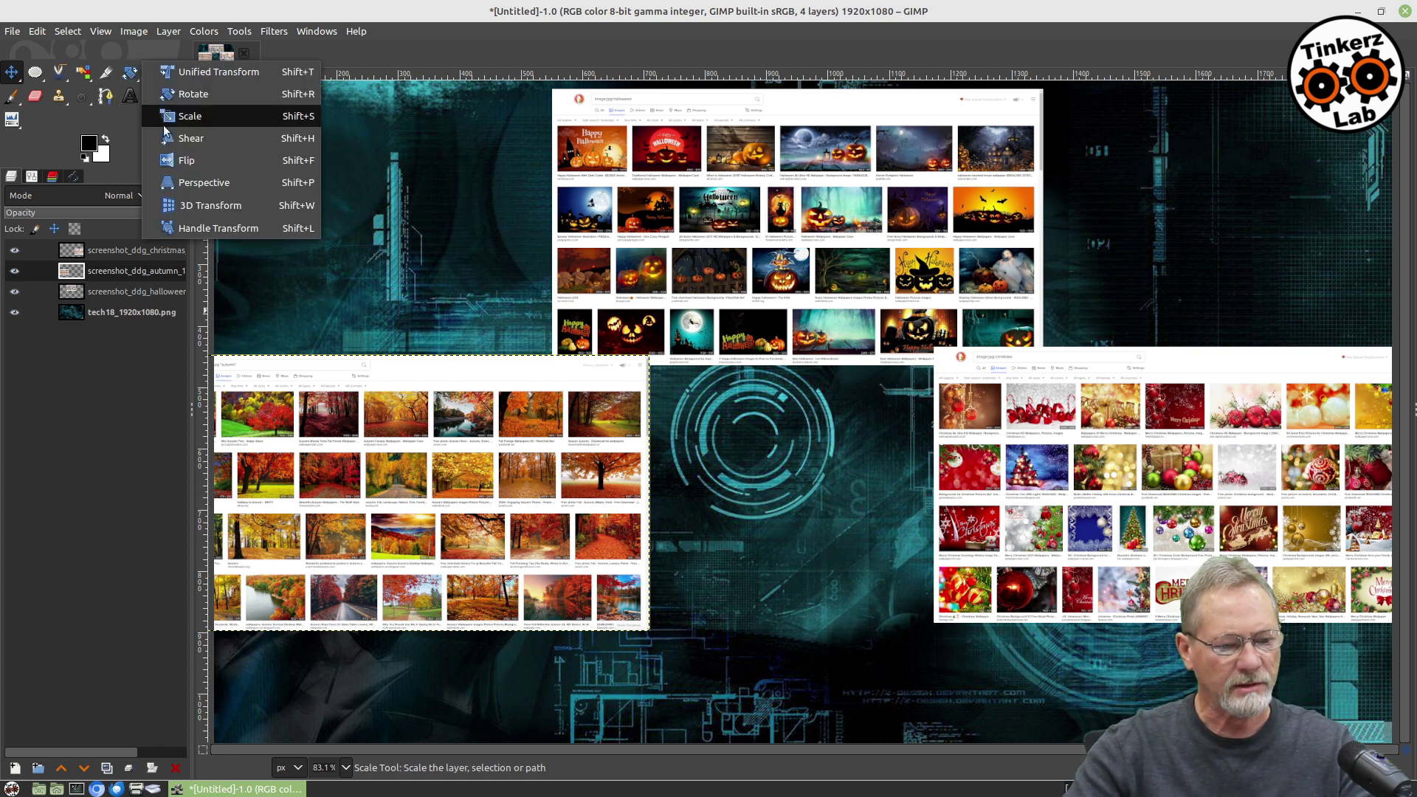
Step: Start a 3D Transform on the autumn layer and drag-rotate it to about X -3.58, Y 49.67
{"action": "left_click", "coordinate": [193, 206]}
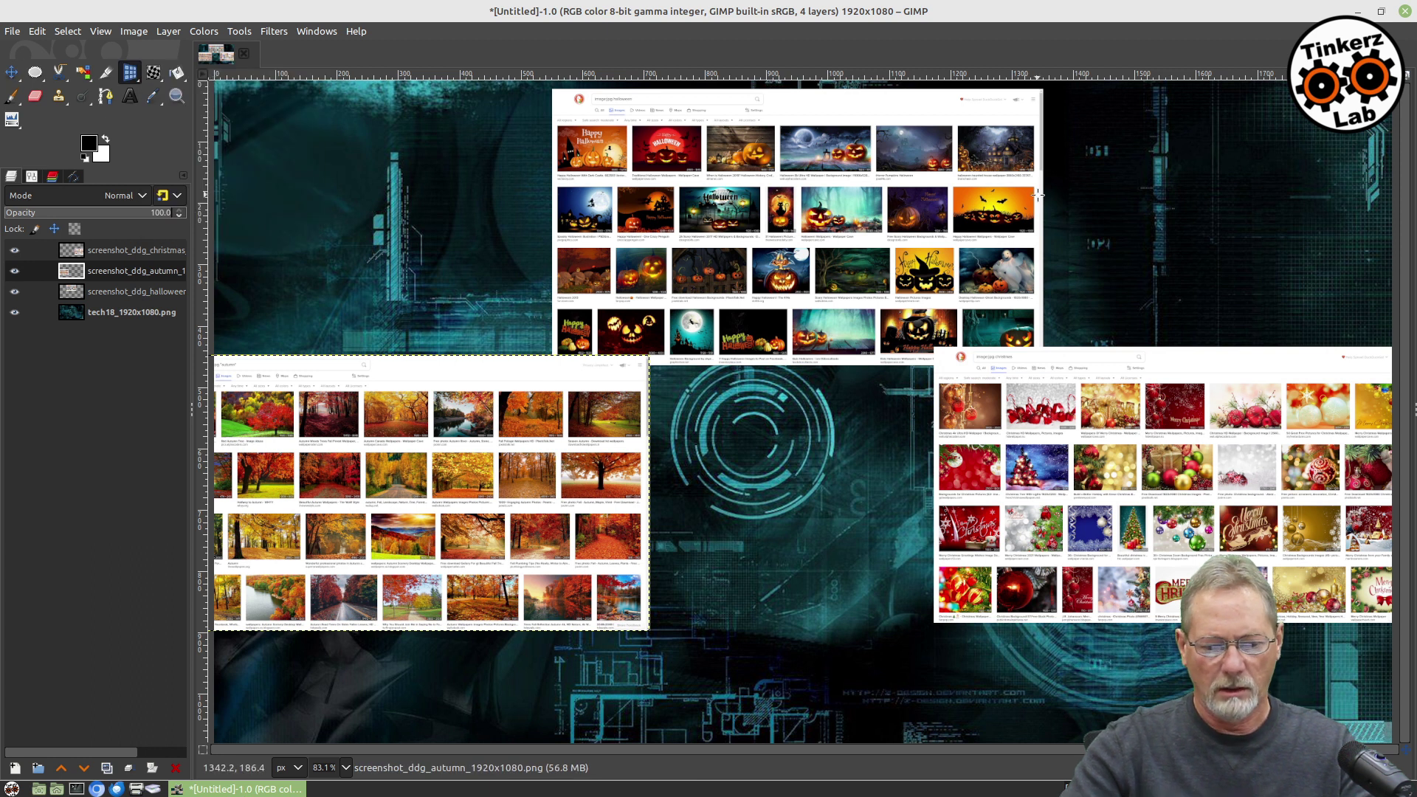
{"action": "left_click", "coordinate": [421, 498]}
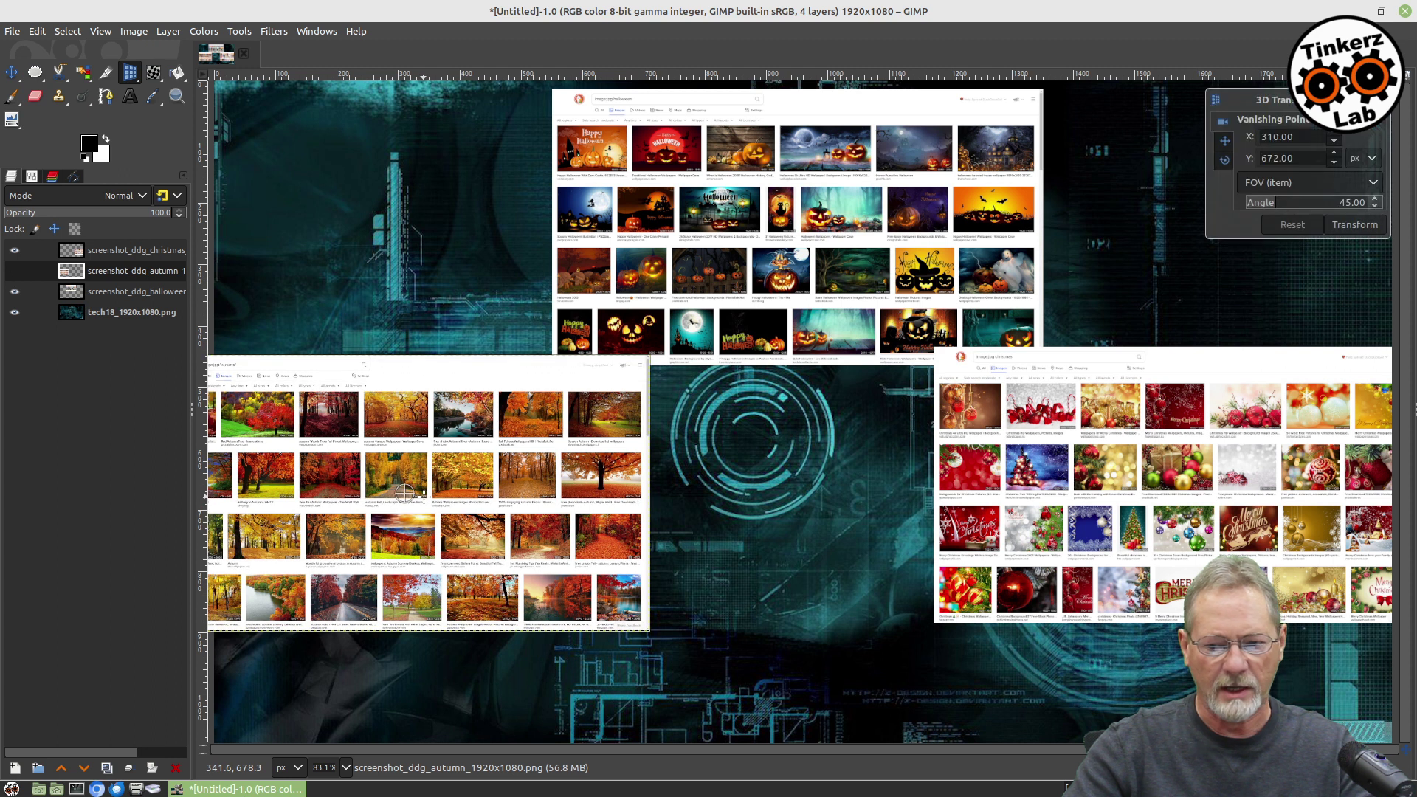
{"action": "left_click", "coordinate": [1224, 157]}
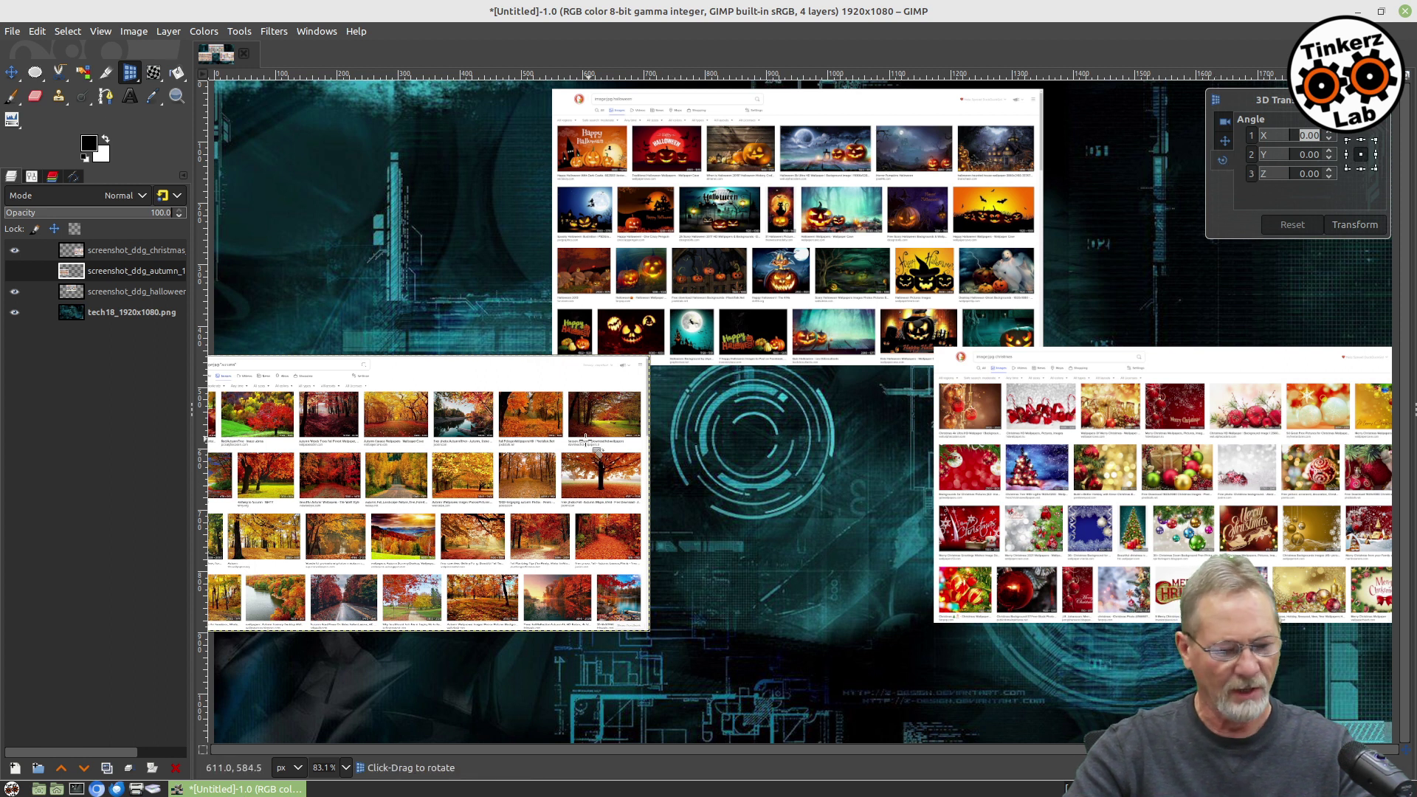
{"action": "left_click", "coordinate": [426, 503]}
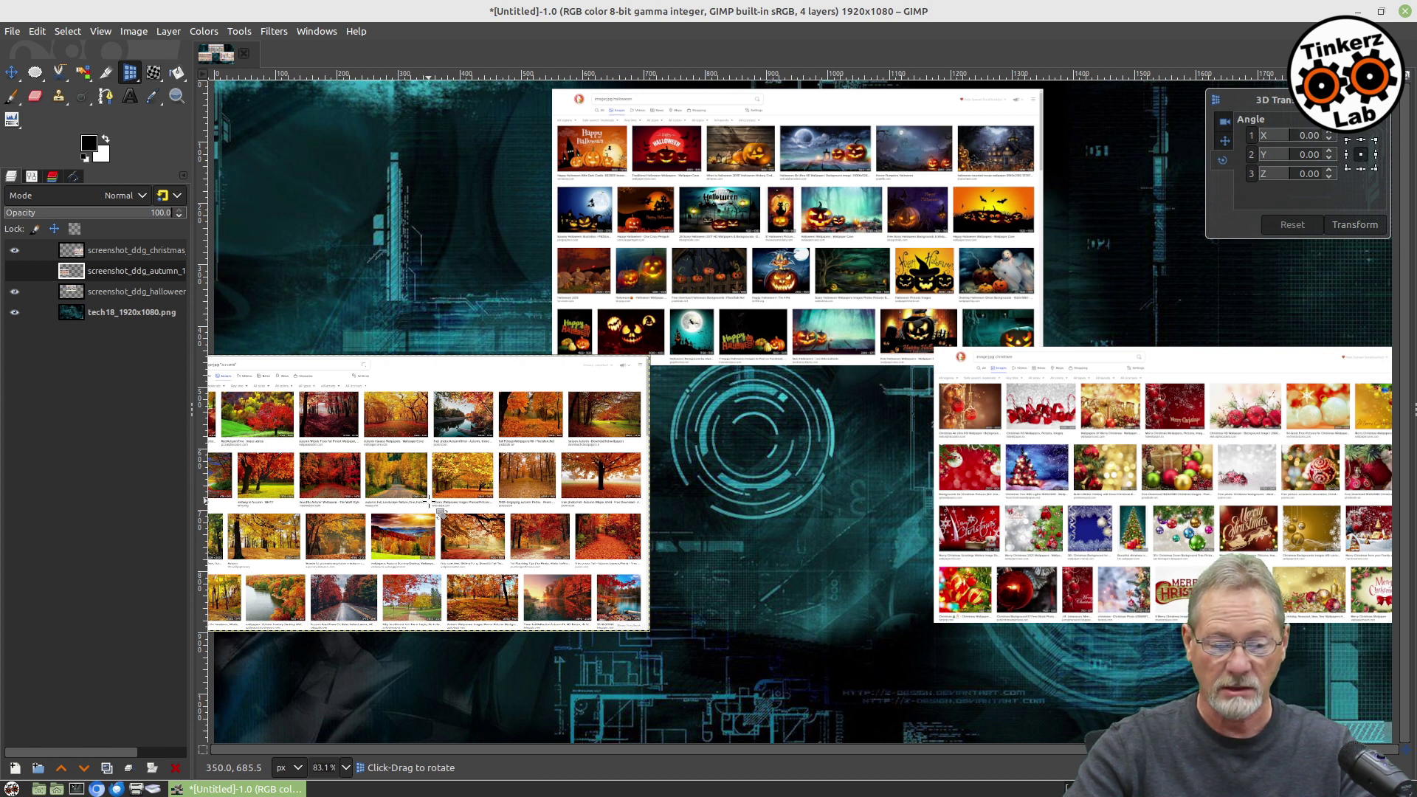
{"action": "left_click_drag", "start_coordinate": [426, 503], "coordinate": [427, 504]}
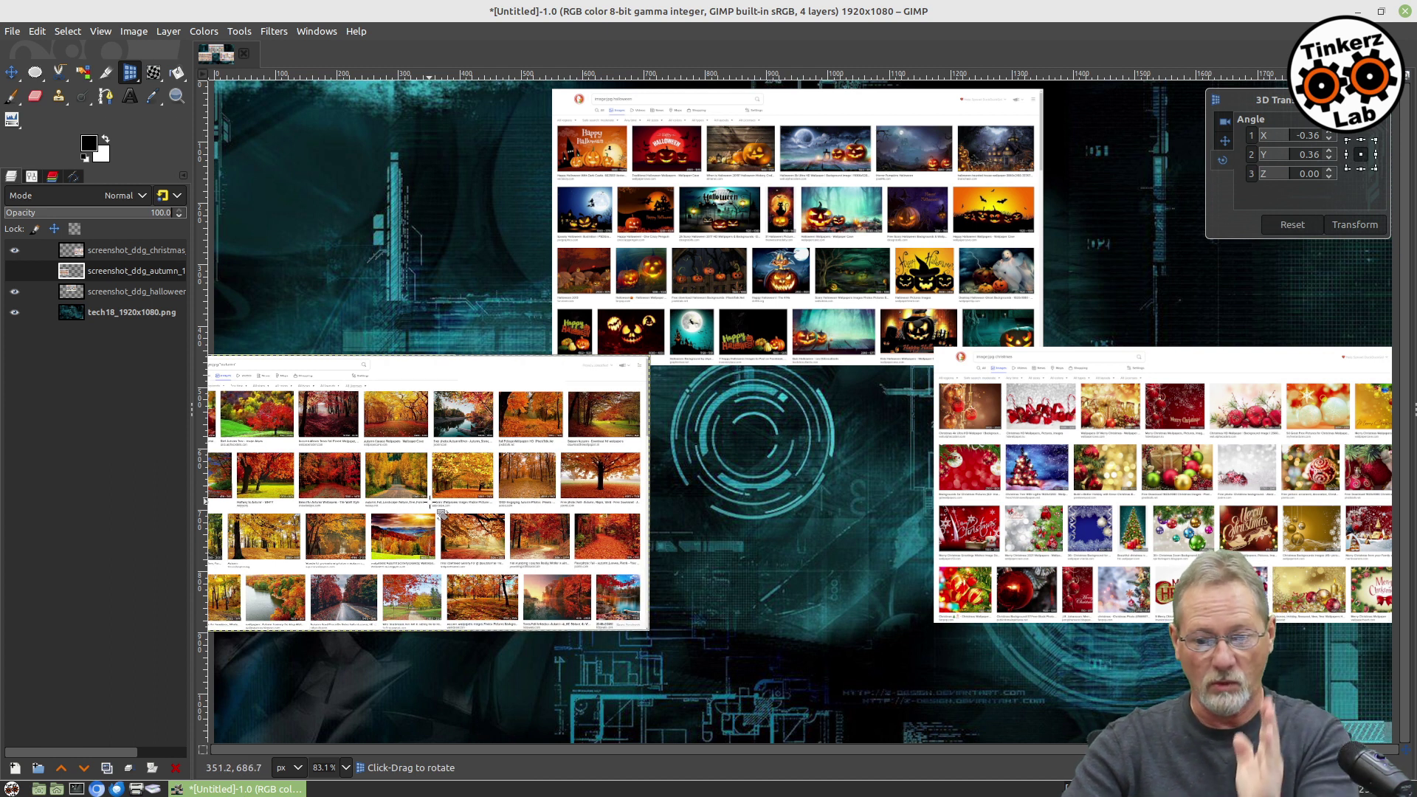
{"action": "left_click_drag", "start_coordinate": [431, 504], "coordinate": [531, 508]}
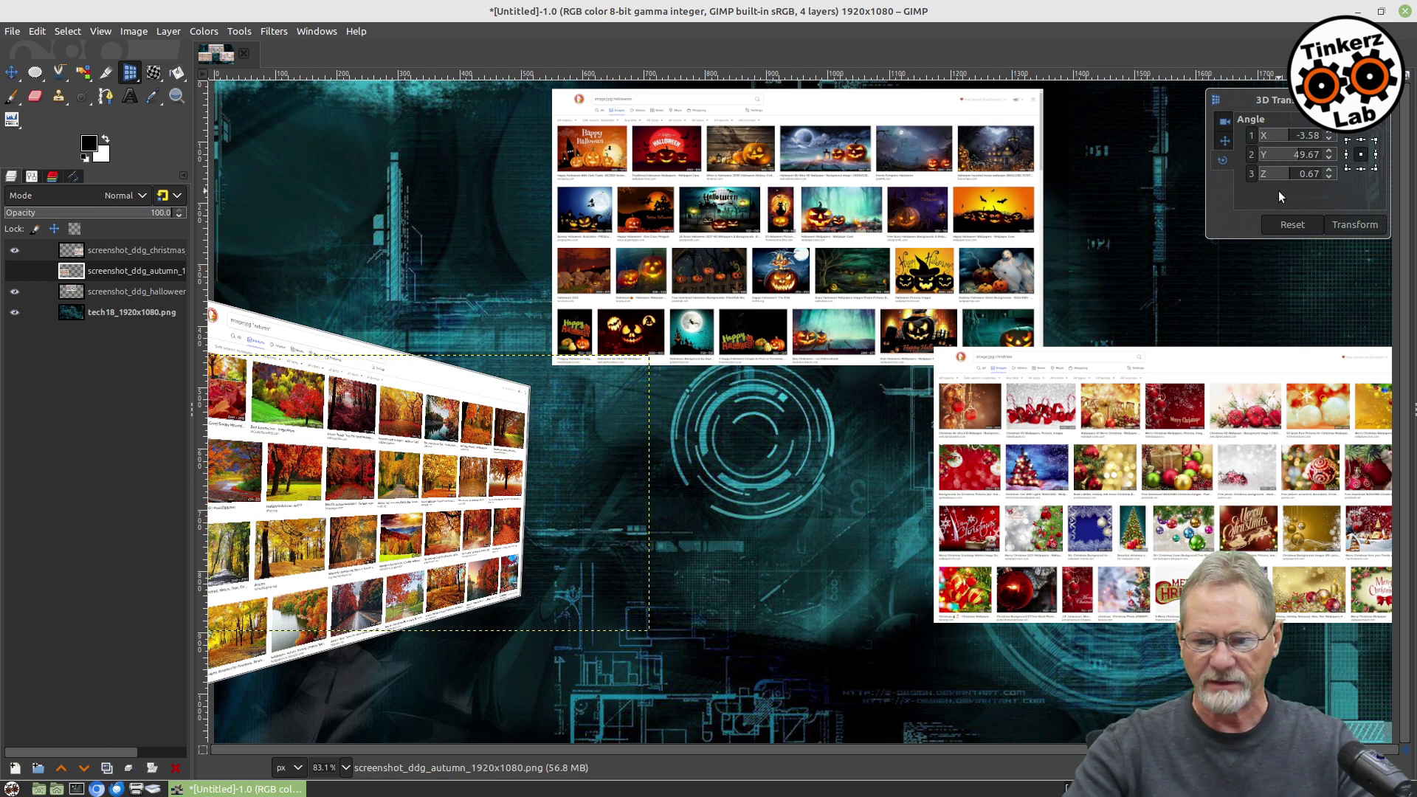
Step: Raise the Z angle to 2.67, check alignment with a temporary guide, and apply the transform
{"action": "left_click", "coordinate": [1329, 170]}
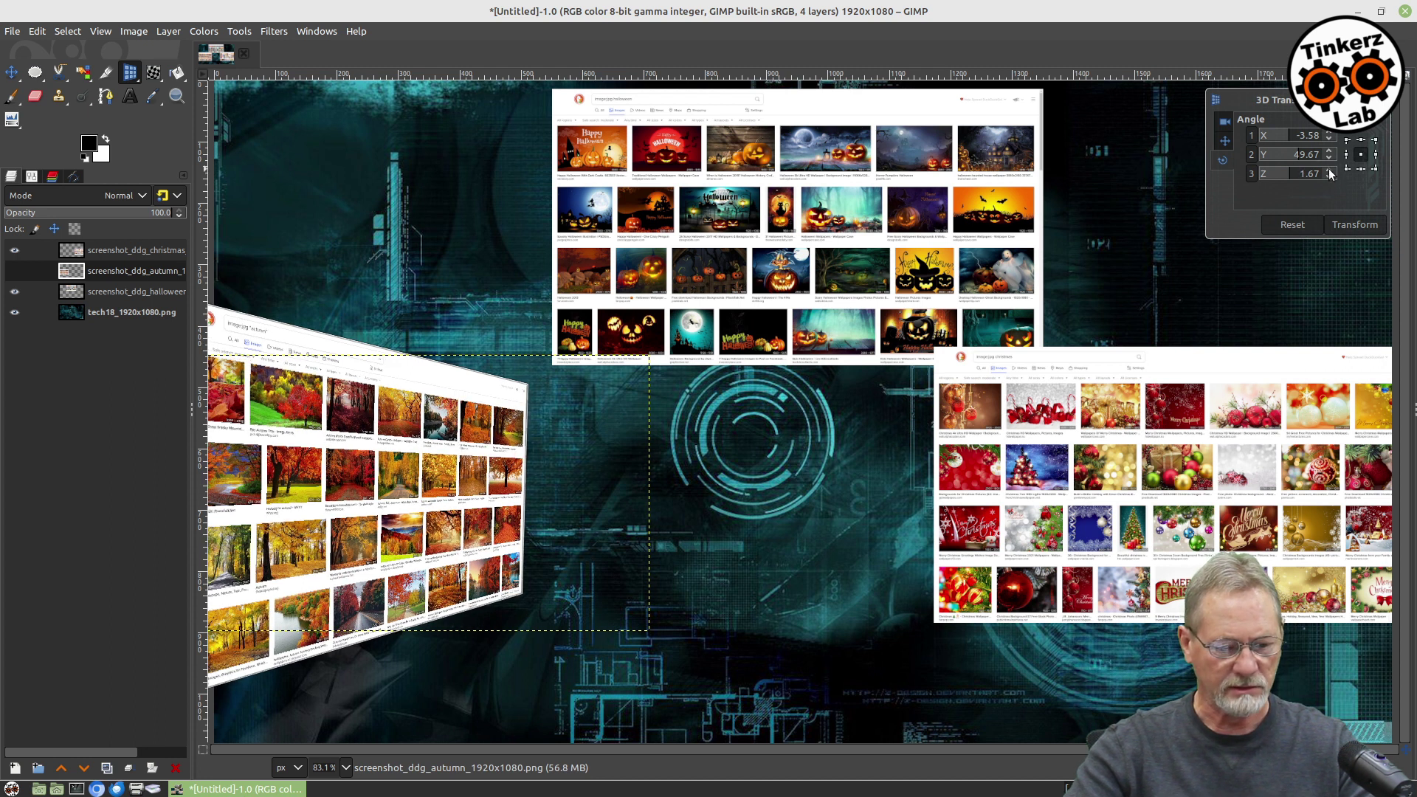
{"action": "left_click", "coordinate": [1329, 170]}
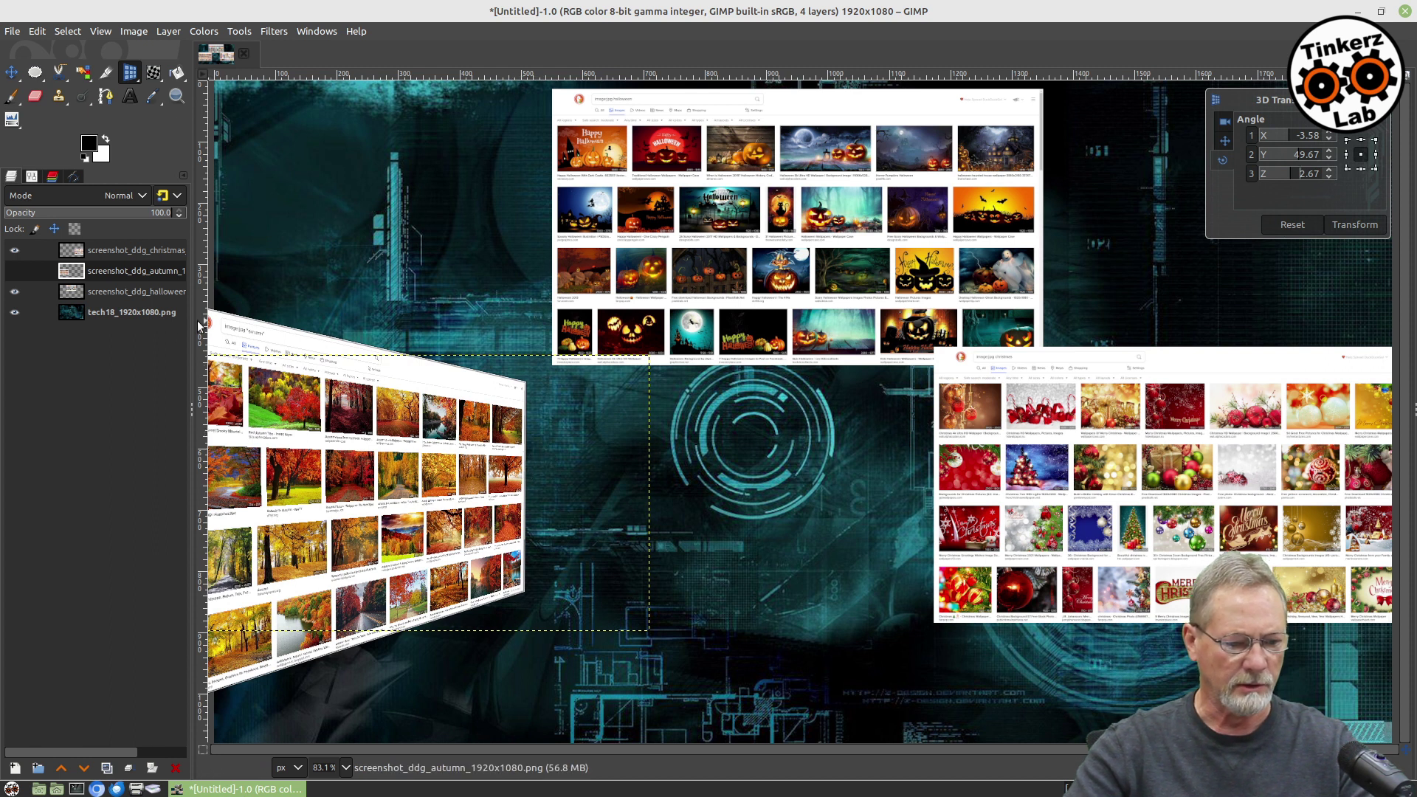
{"action": "left_click_drag", "start_coordinate": [200, 328], "coordinate": [201, 310]}
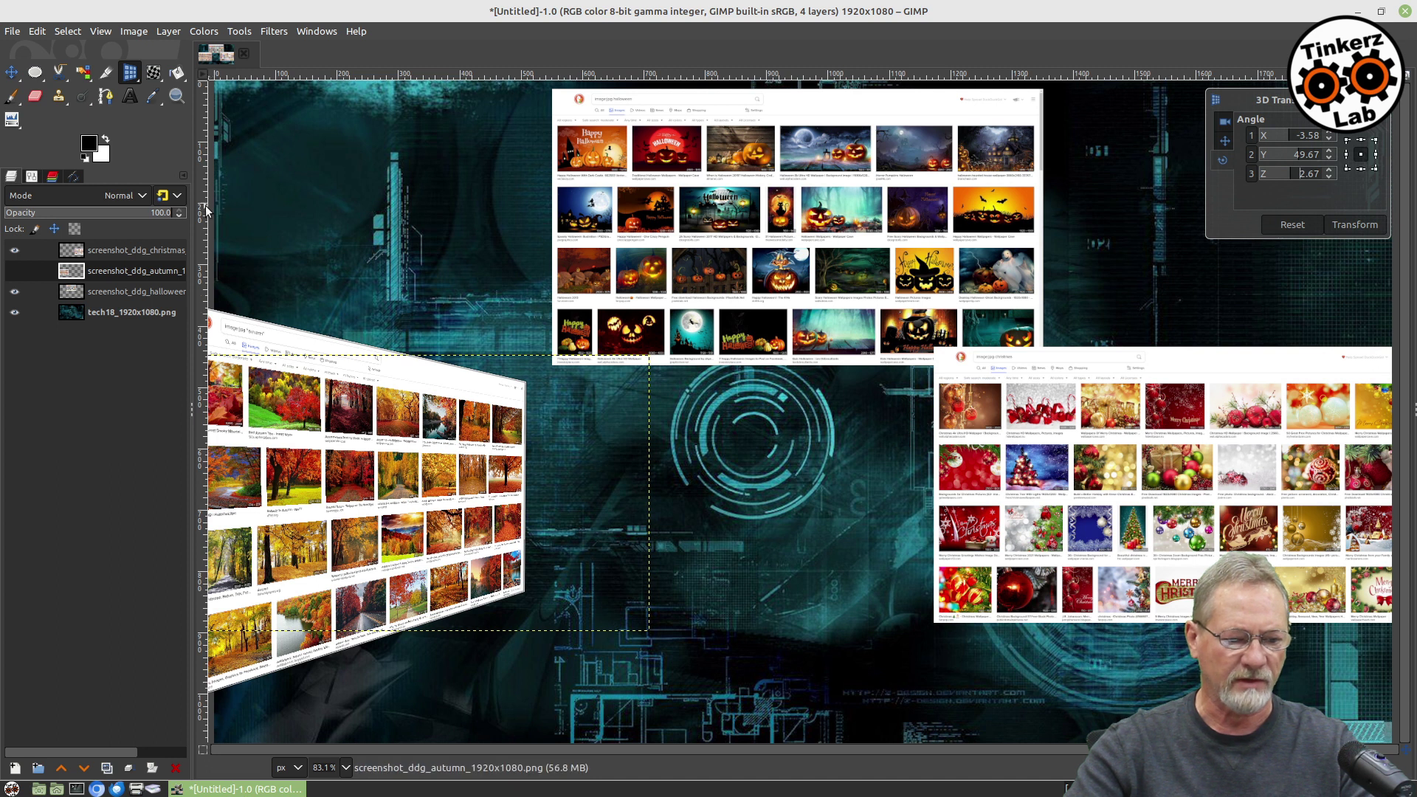
{"action": "left_click_drag", "start_coordinate": [200, 217], "coordinate": [528, 254]}
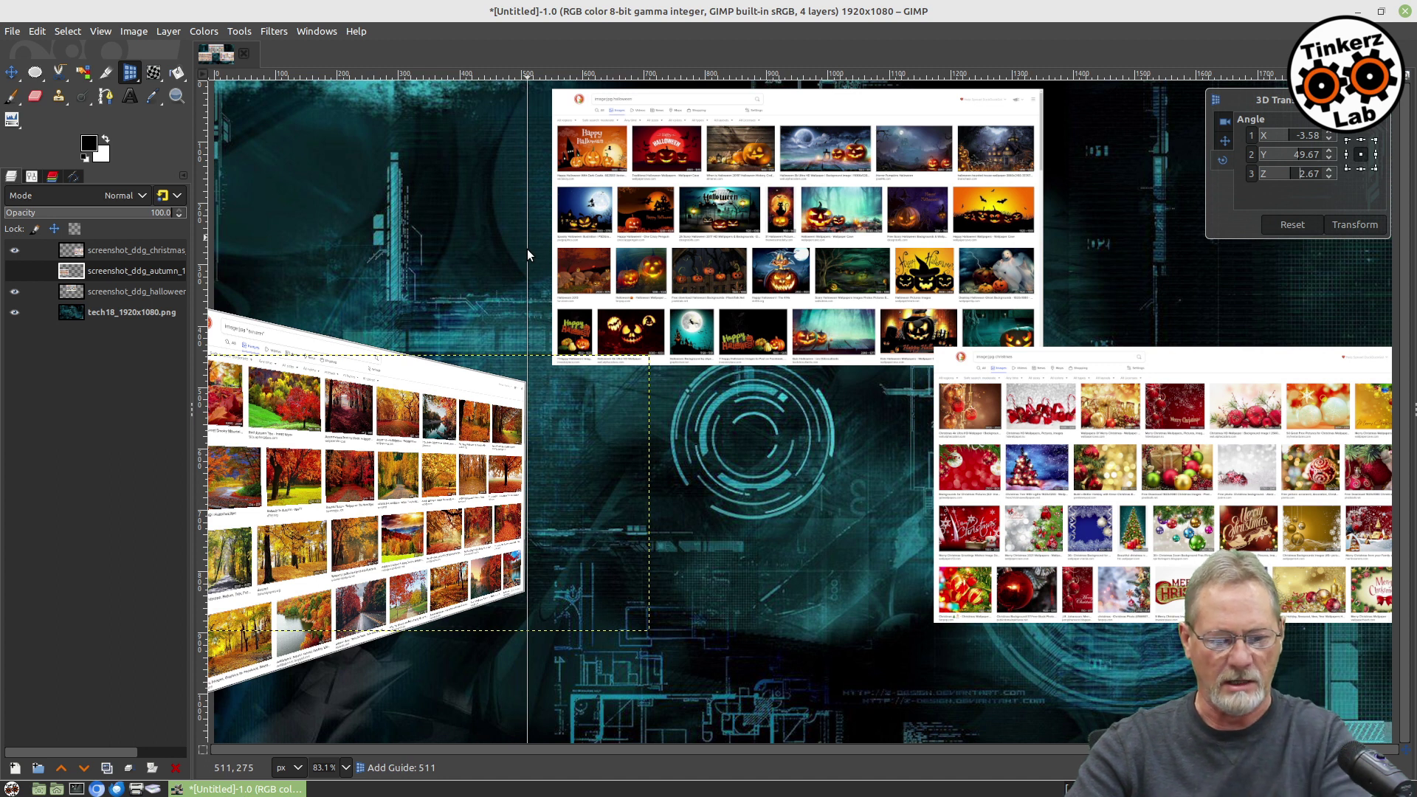
{"action": "left_click_drag", "start_coordinate": [527, 250], "coordinate": [155, 296]}
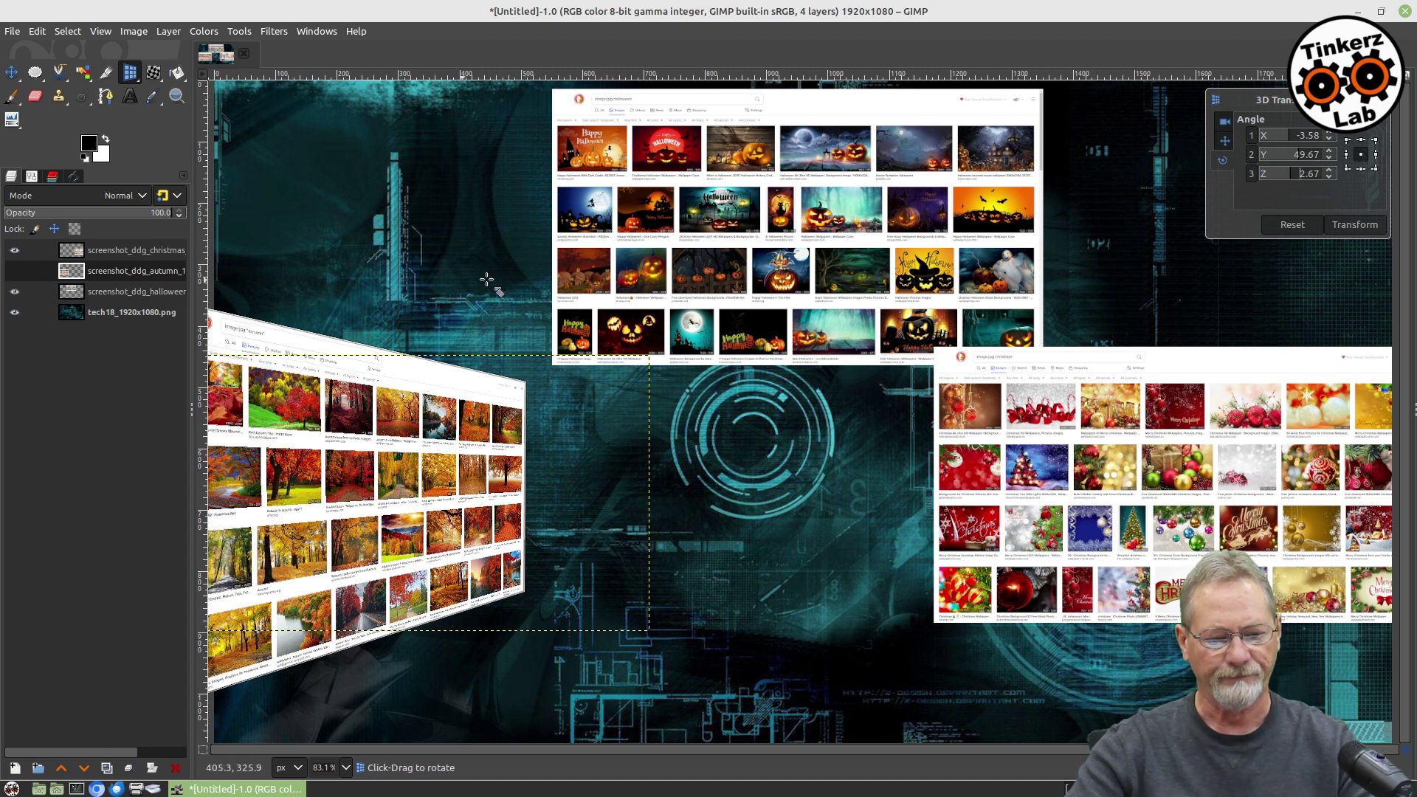
{"action": "left_click", "coordinate": [1359, 223]}
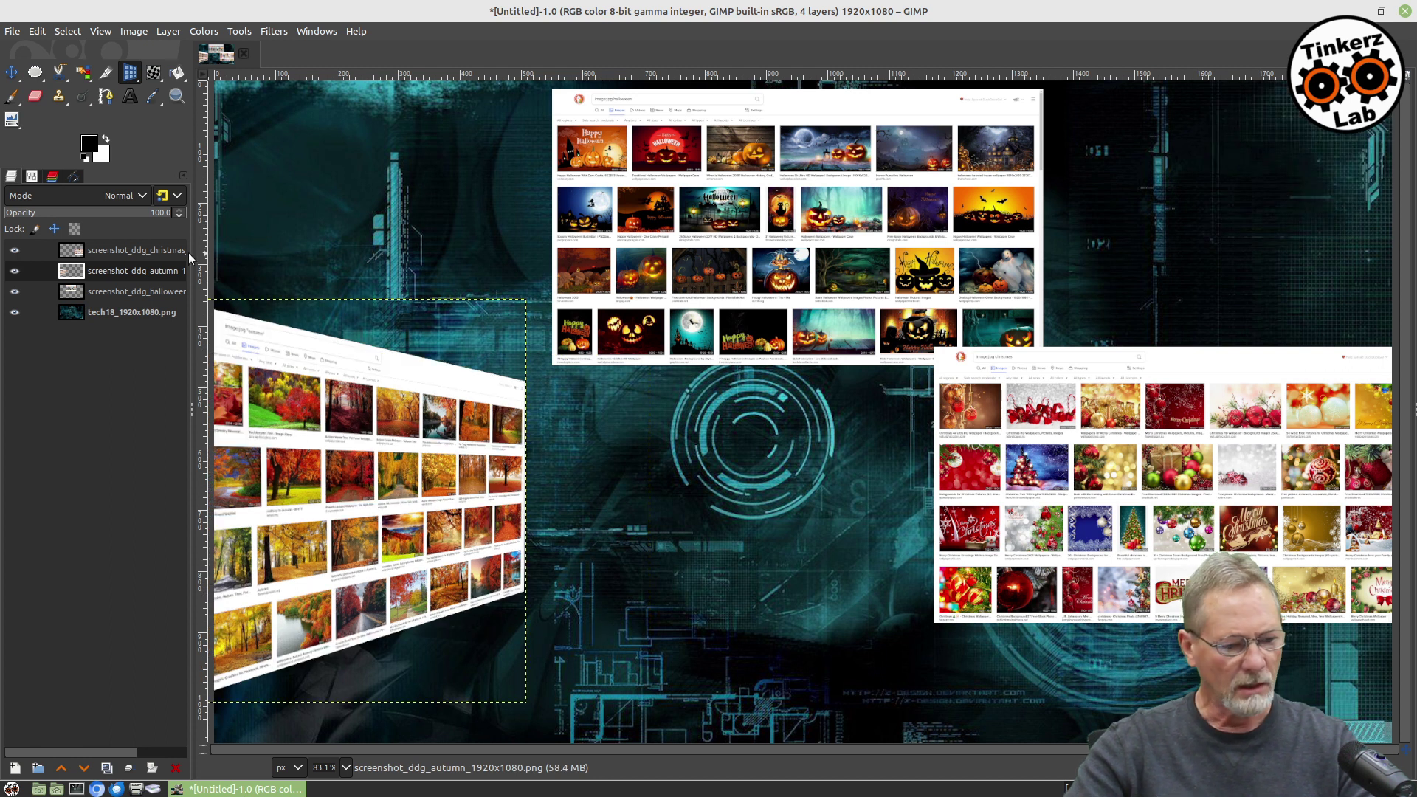
Step: Select the Christmas layer and tilt it into 3D perspective with the 3D Transform tool
{"action": "left_click", "coordinate": [141, 249]}
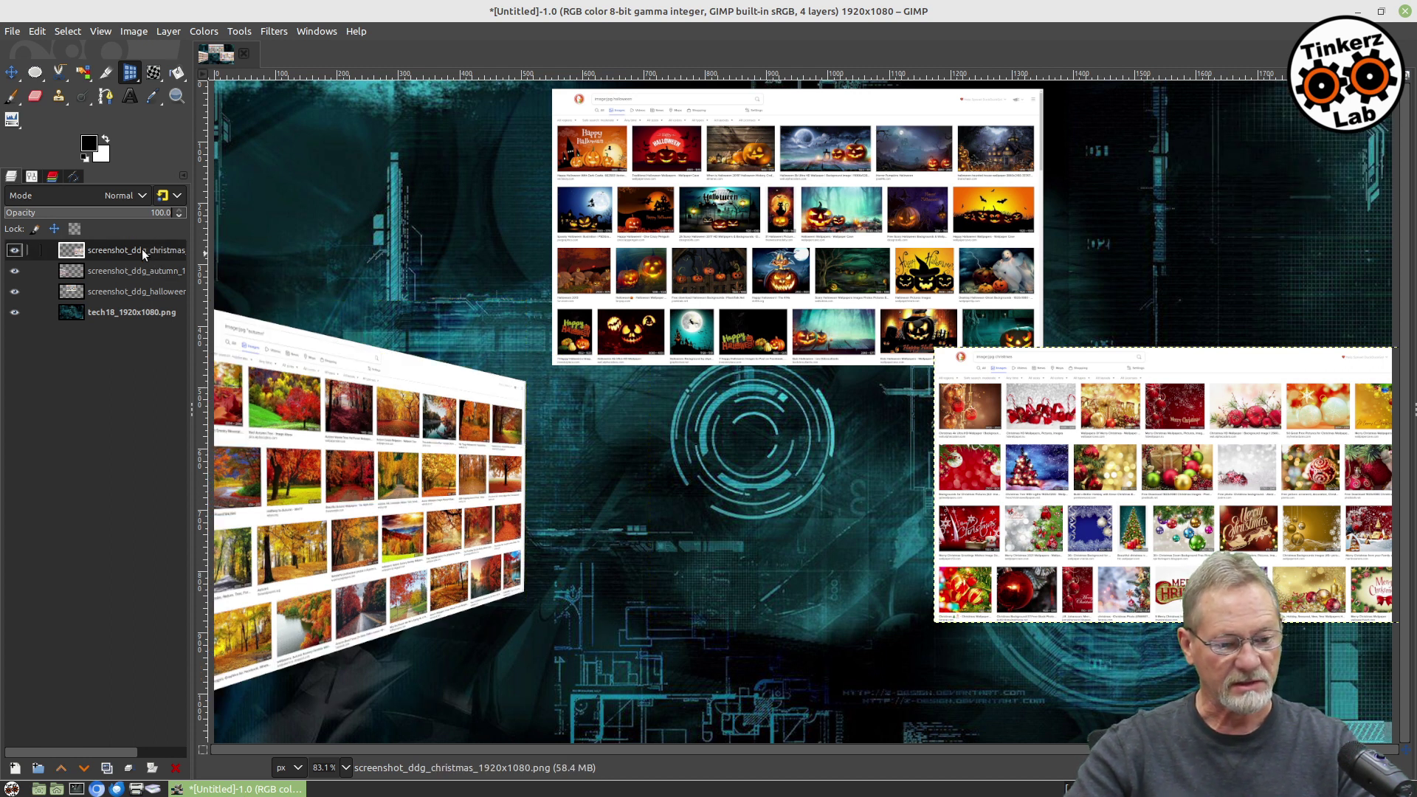
{"action": "left_click", "coordinate": [1171, 484]}
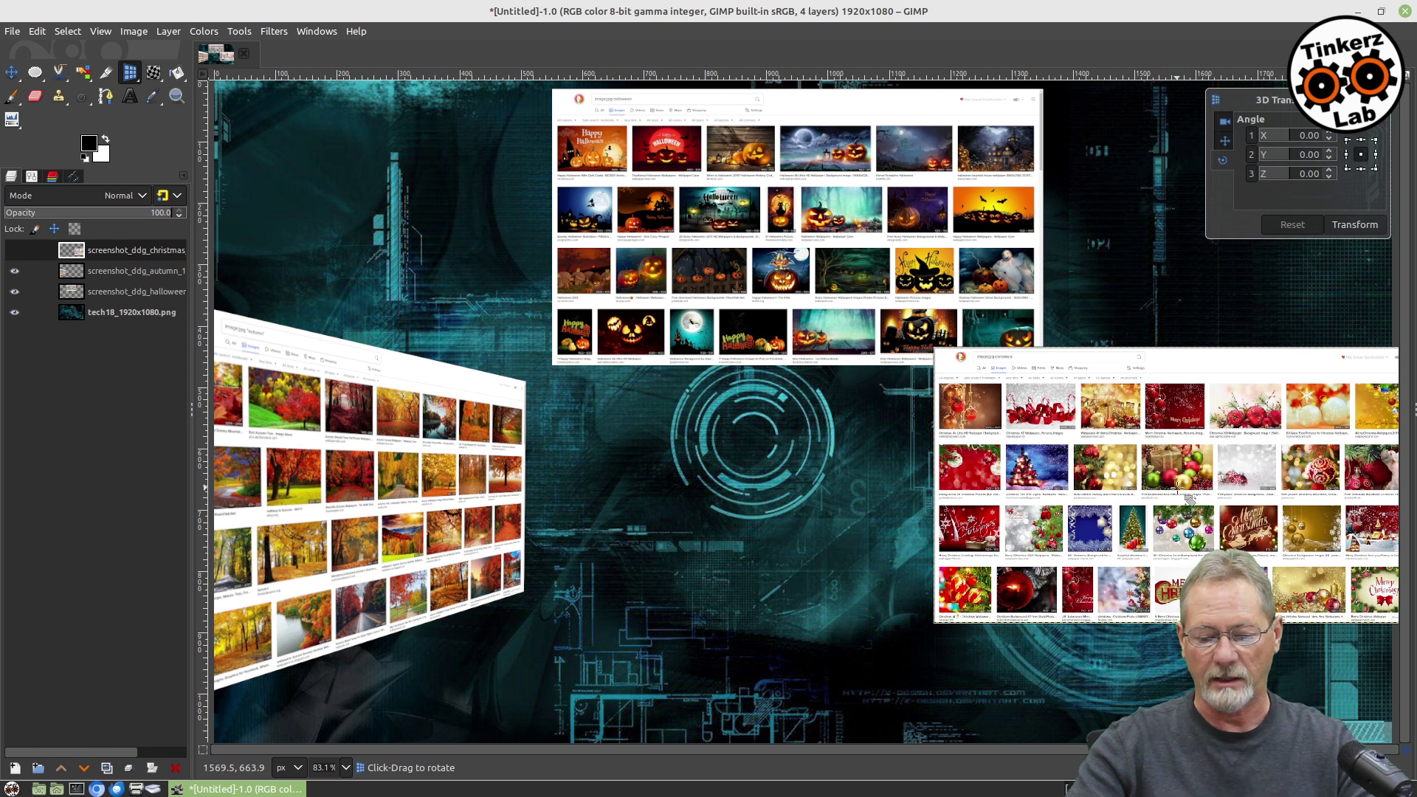
{"action": "left_click_drag", "start_coordinate": [1189, 496], "coordinate": [1109, 498]}
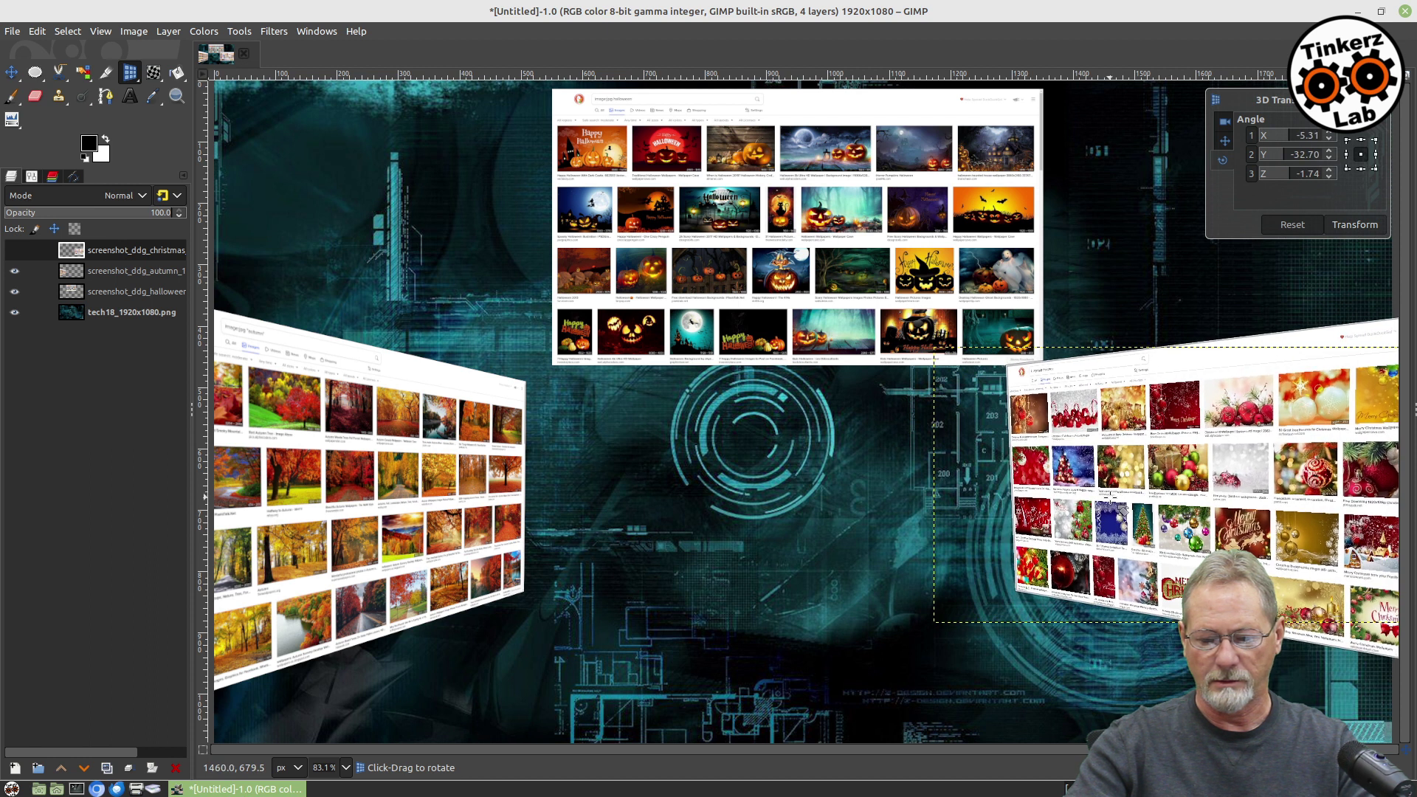
Step: Adjust the Christmas layer's Z rotation to -2.74 and add a vertical guide for comparing panel edges
{"action": "left_click", "coordinate": [1330, 170]}
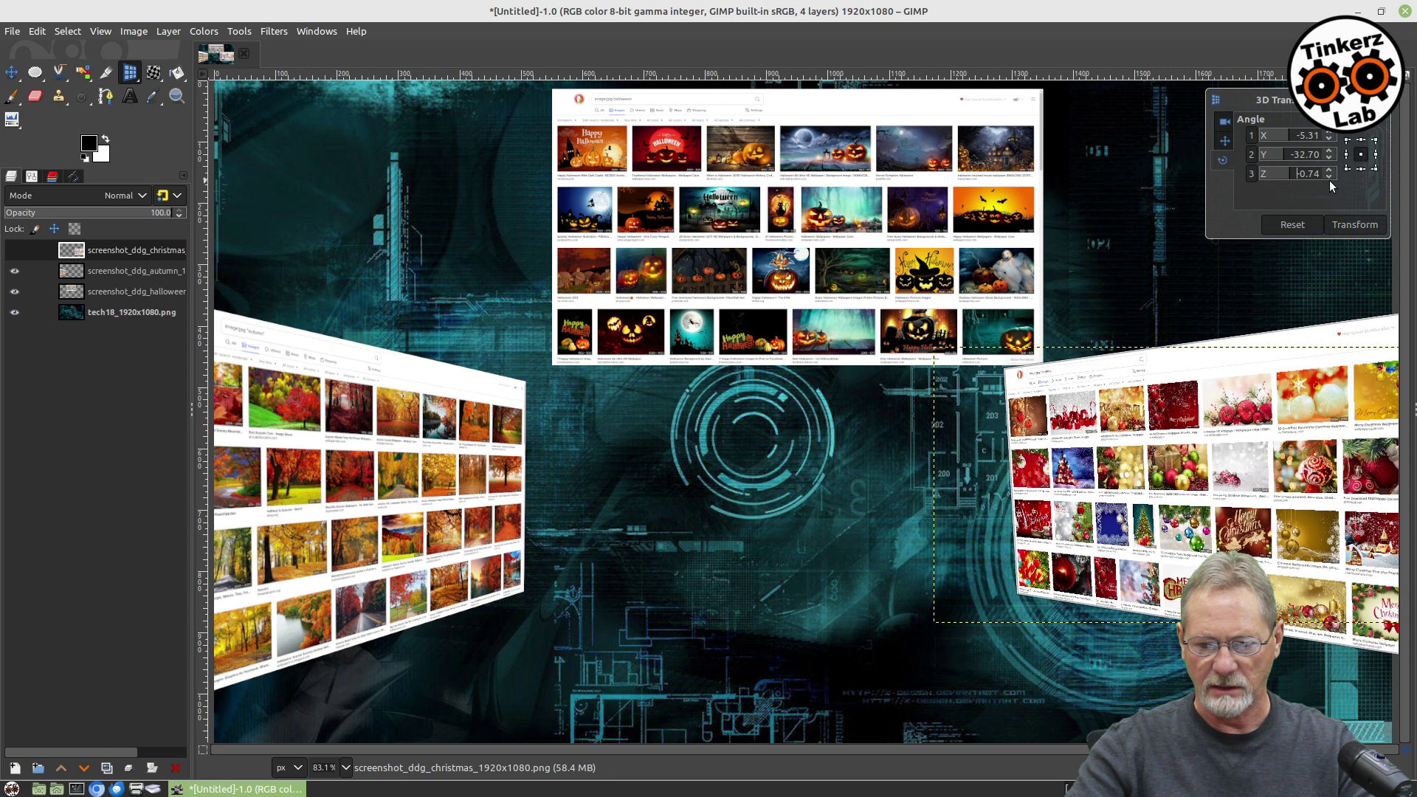
{"action": "left_click", "coordinate": [1330, 171]}
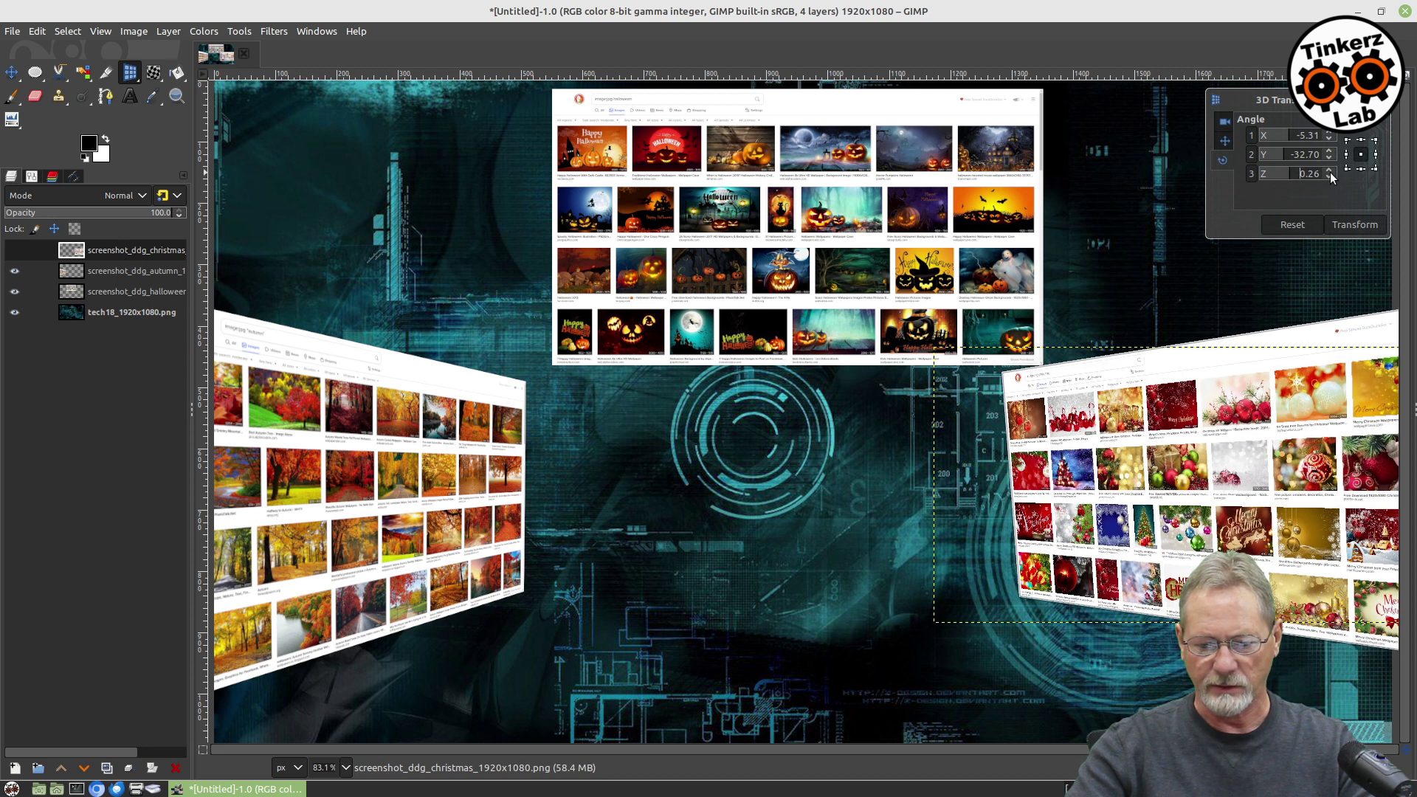
{"action": "left_click", "coordinate": [1329, 170]}
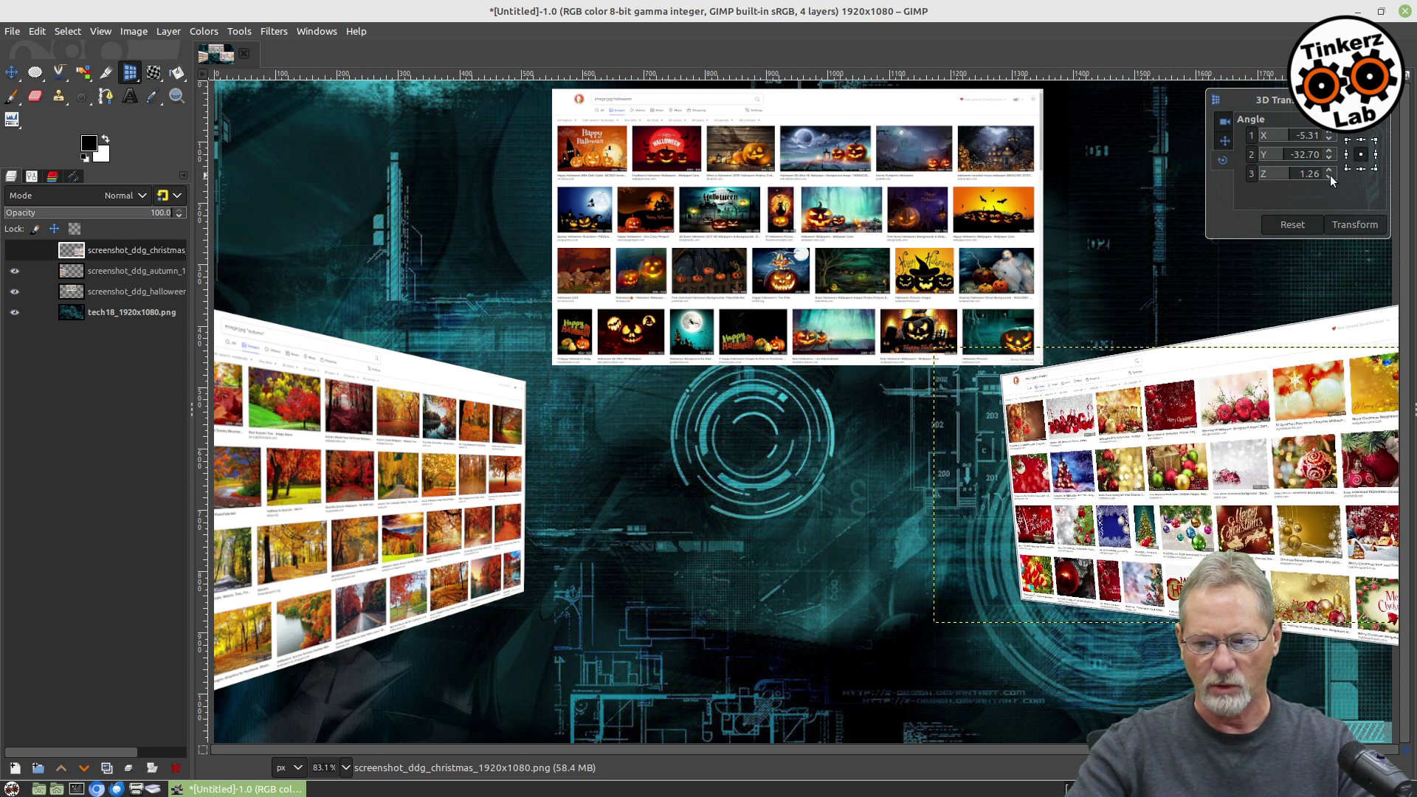
{"action": "left_click", "coordinate": [1330, 174]}
{"action": "left_click", "coordinate": [1330, 175]}
{"action": "left_click", "coordinate": [1330, 175]}
{"action": "left_click", "coordinate": [1329, 175]}
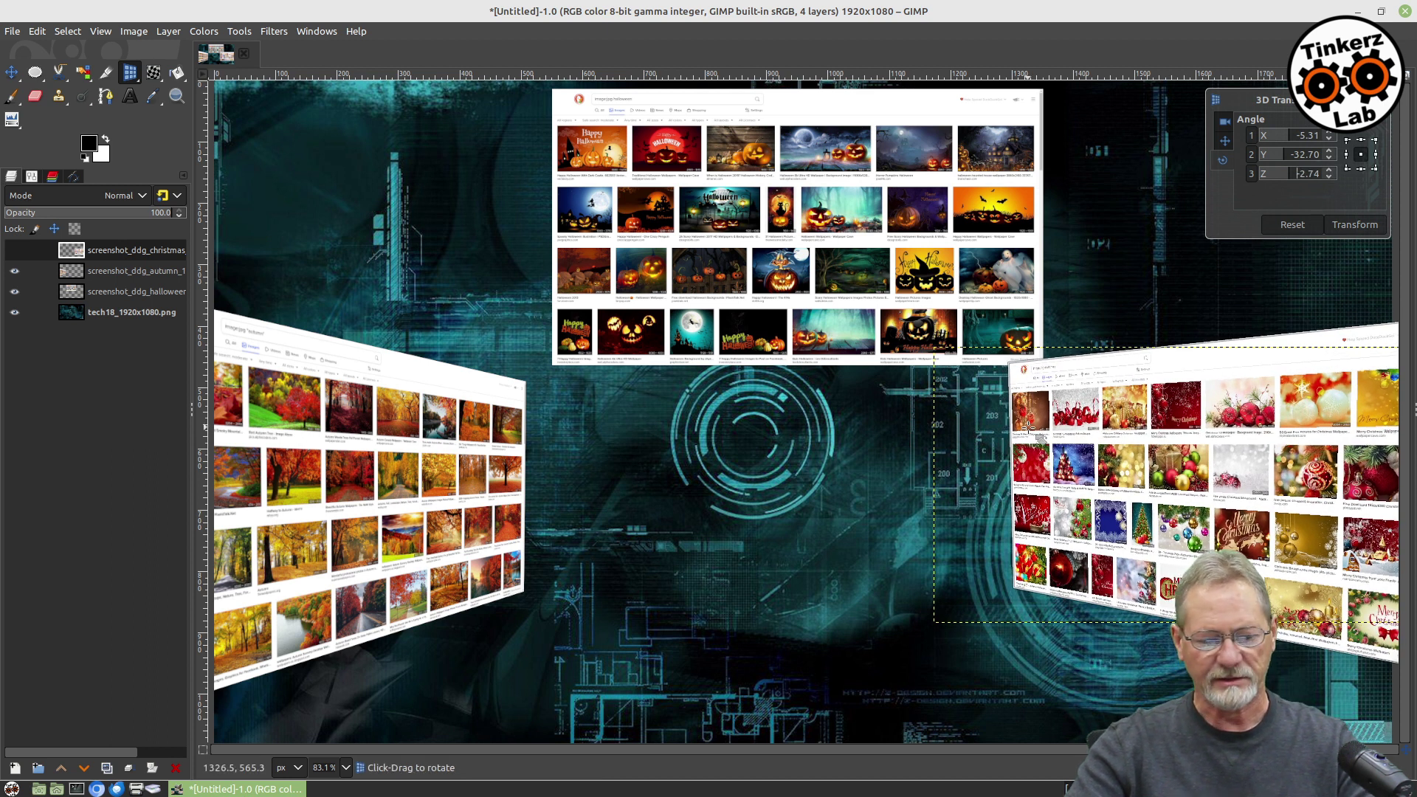
{"action": "left_click_drag", "start_coordinate": [205, 341], "coordinate": [1008, 324]}
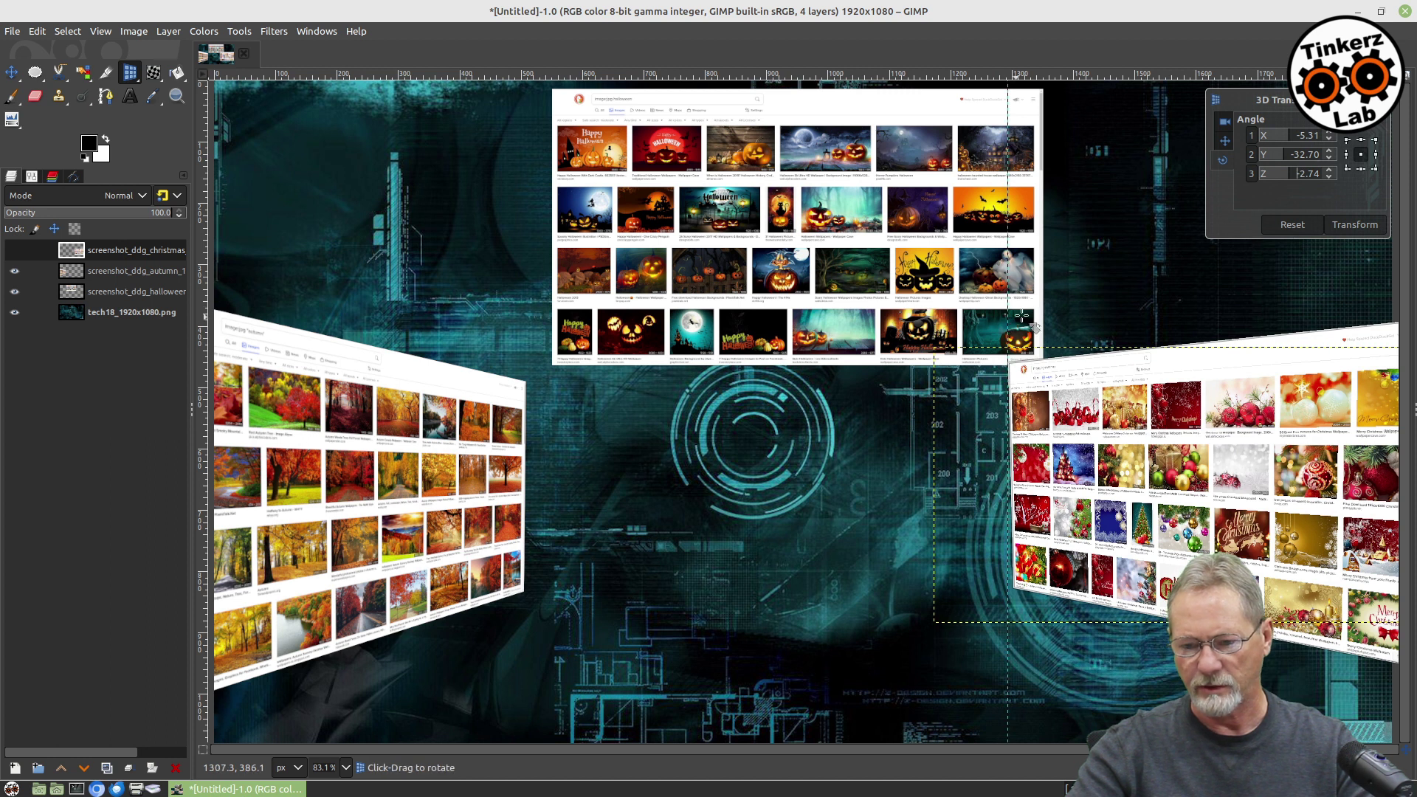
Step: Settle the Christmas layer's Z rotation at -3.74 and commit the 3D transform
{"action": "left_click", "coordinate": [1330, 169]}
{"action": "left_click", "coordinate": [1330, 174]}
{"action": "left_click", "coordinate": [1330, 174]}
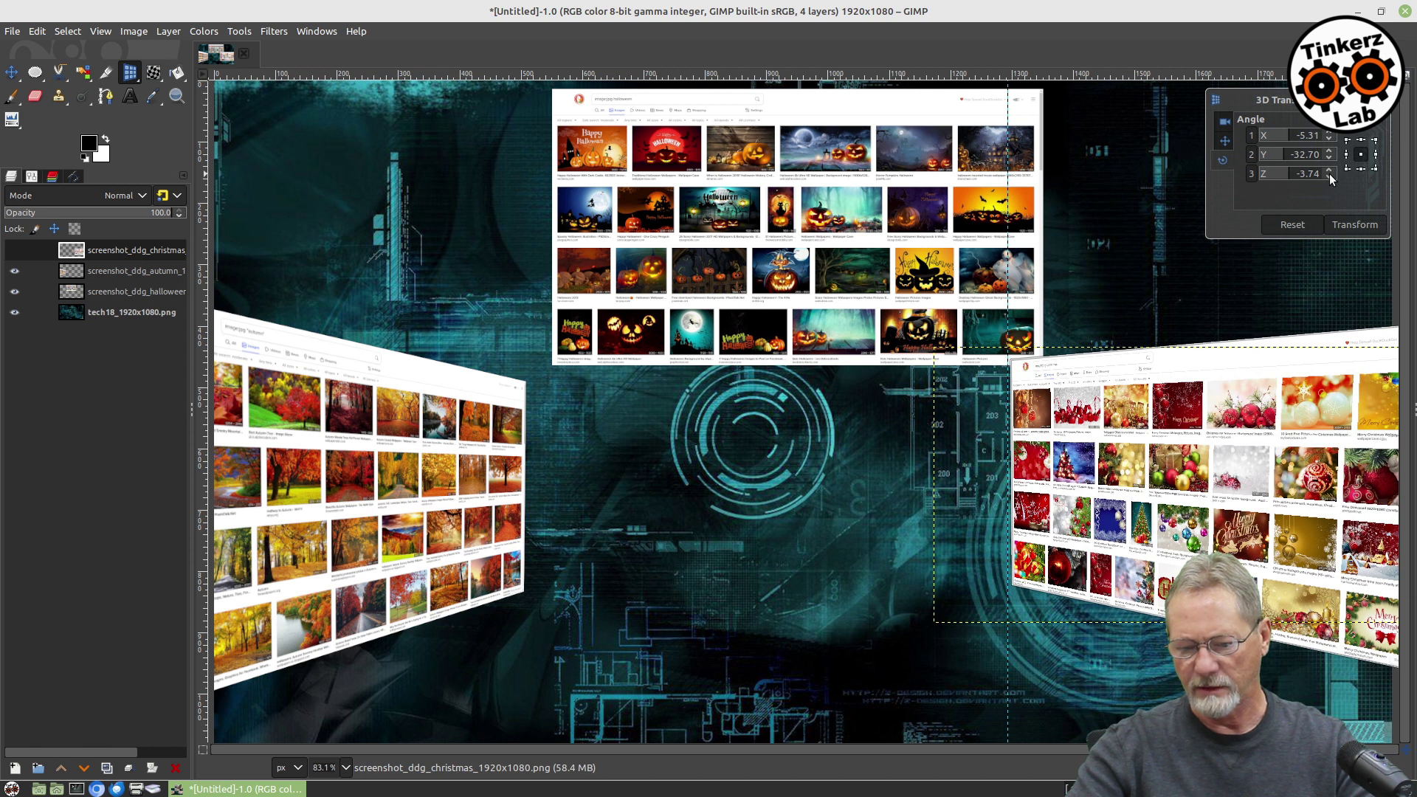
{"action": "left_click", "coordinate": [1330, 174]}
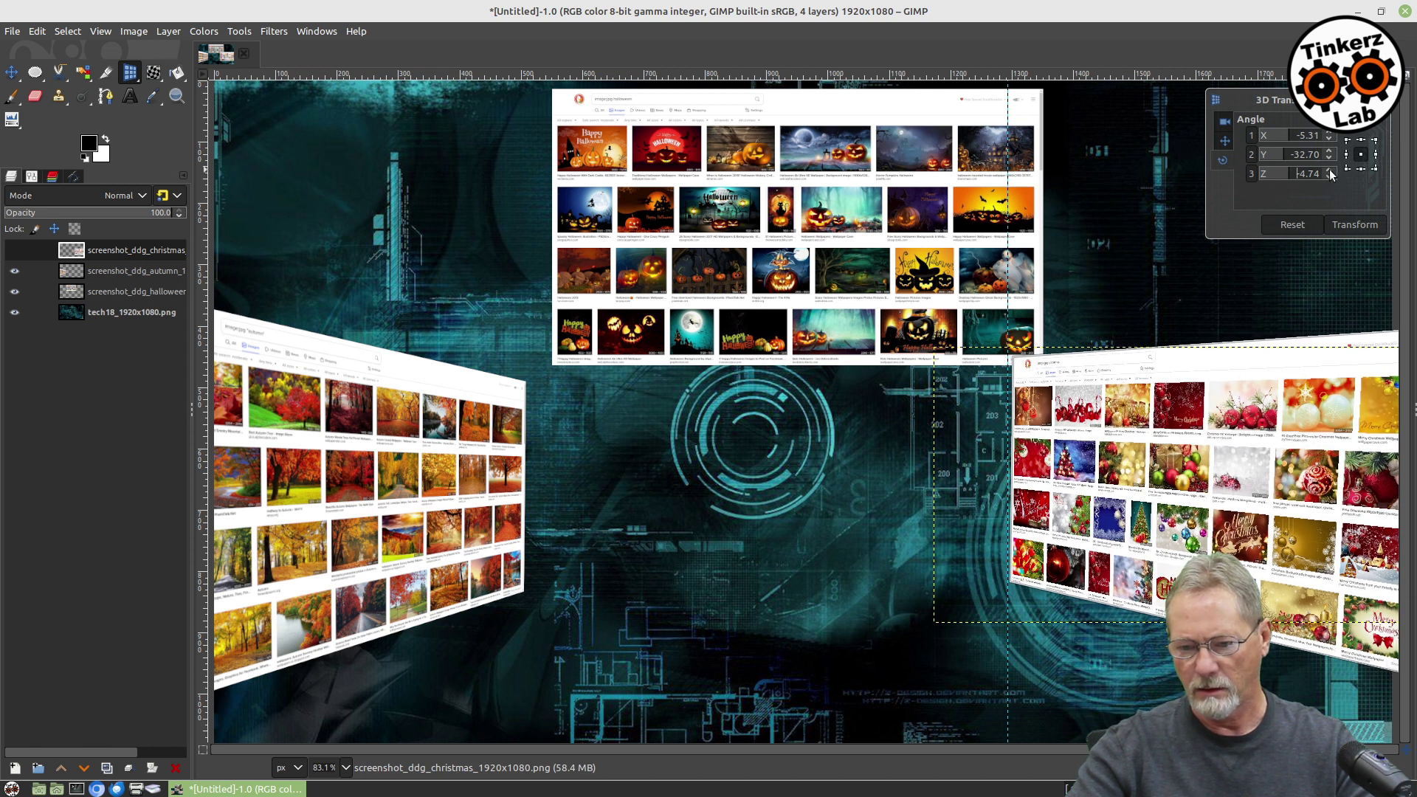
{"action": "left_click", "coordinate": [1328, 166]}
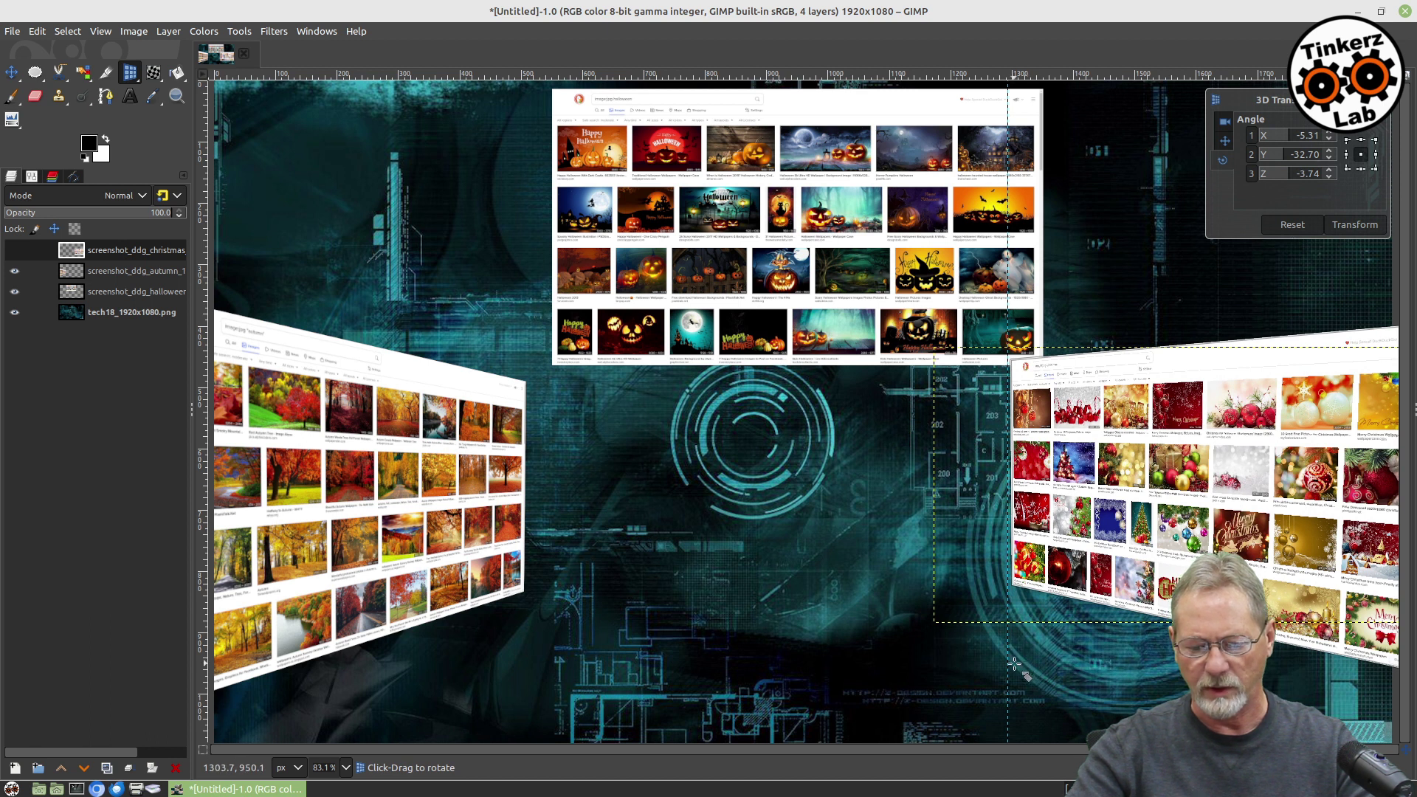
{"action": "left_click", "coordinate": [1354, 225]}
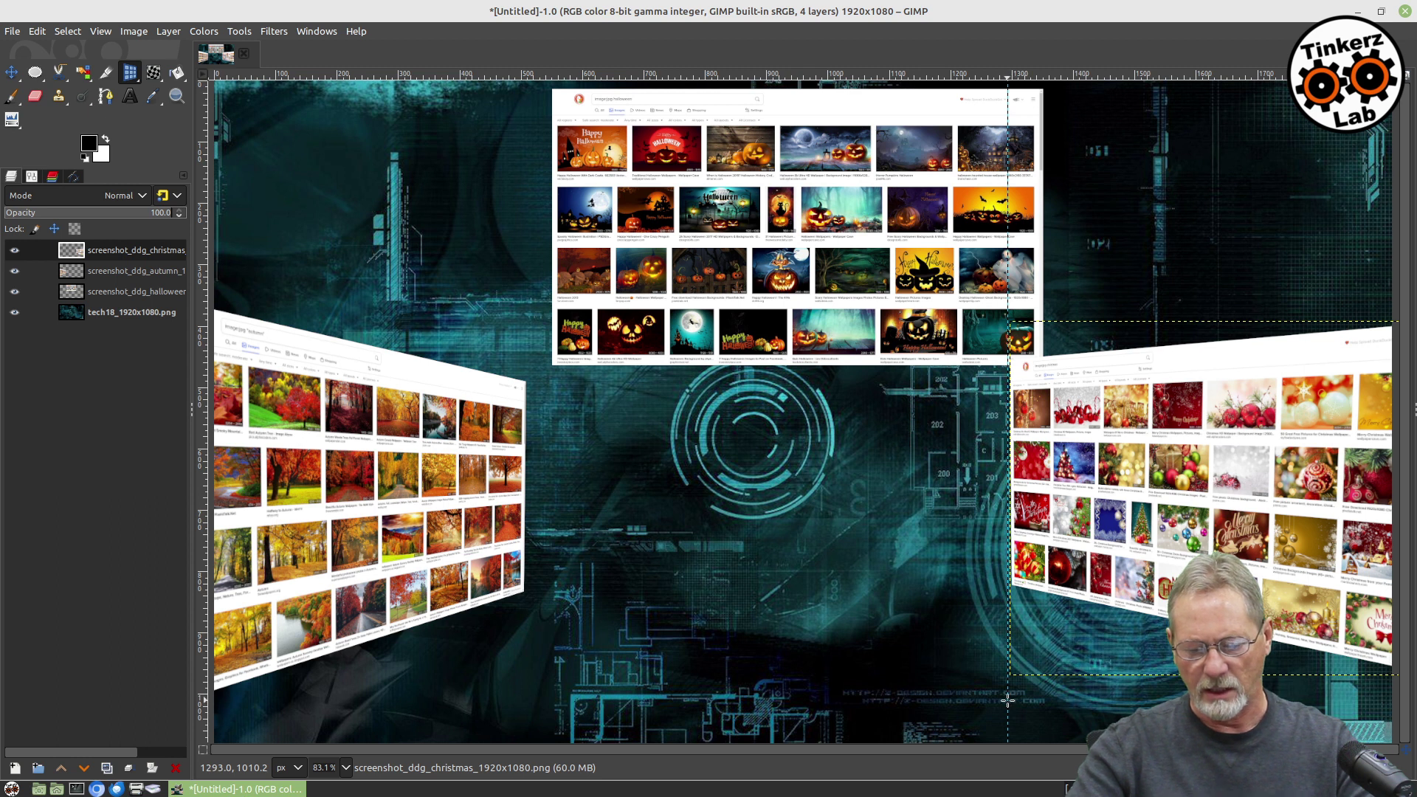
{"action": "left_click", "coordinate": [12, 73]}
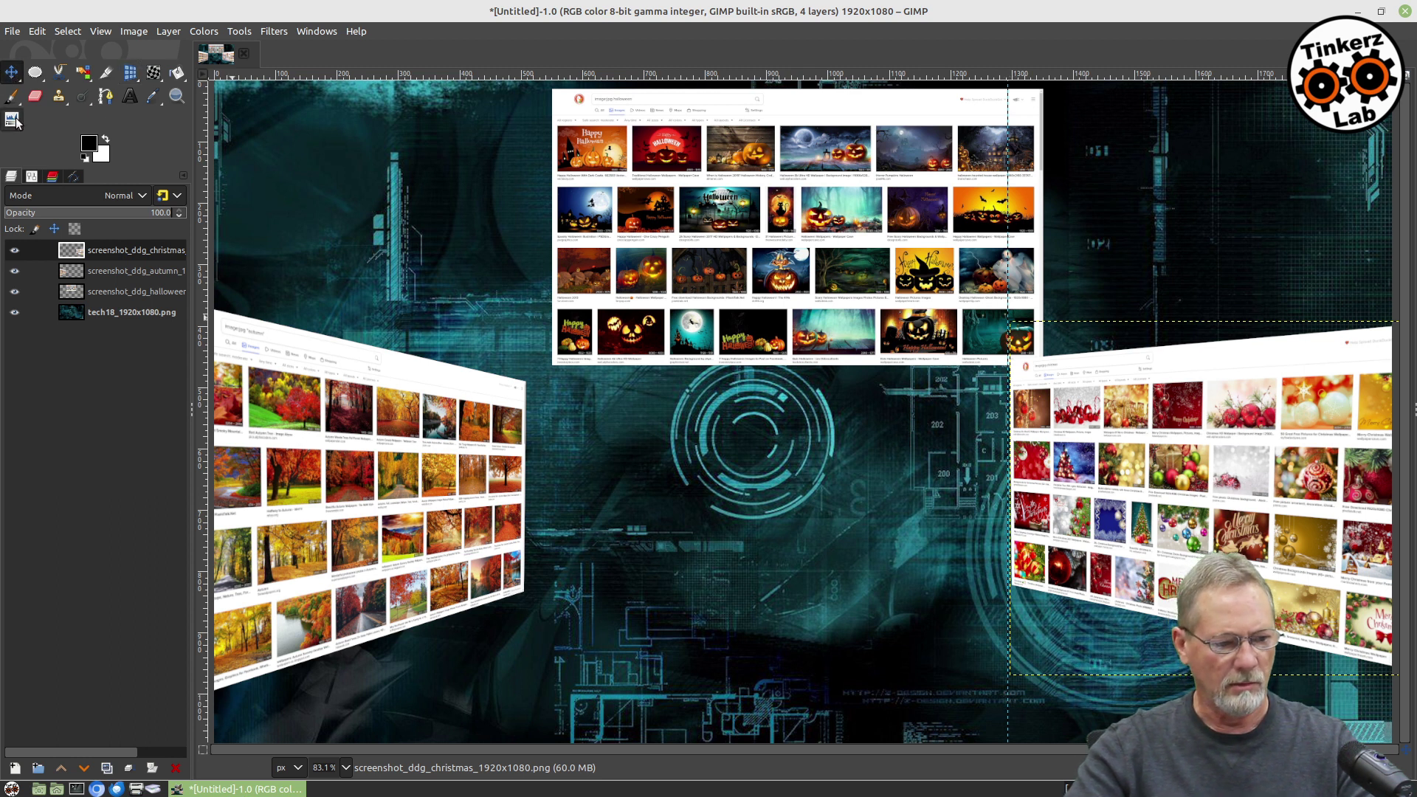
Step: Remove the vertical guide and drag the autumn, Christmas and Halloween panels into a row, then select the autumn layer
{"action": "left_click_drag", "start_coordinate": [1006, 701], "coordinate": [148, 716]}
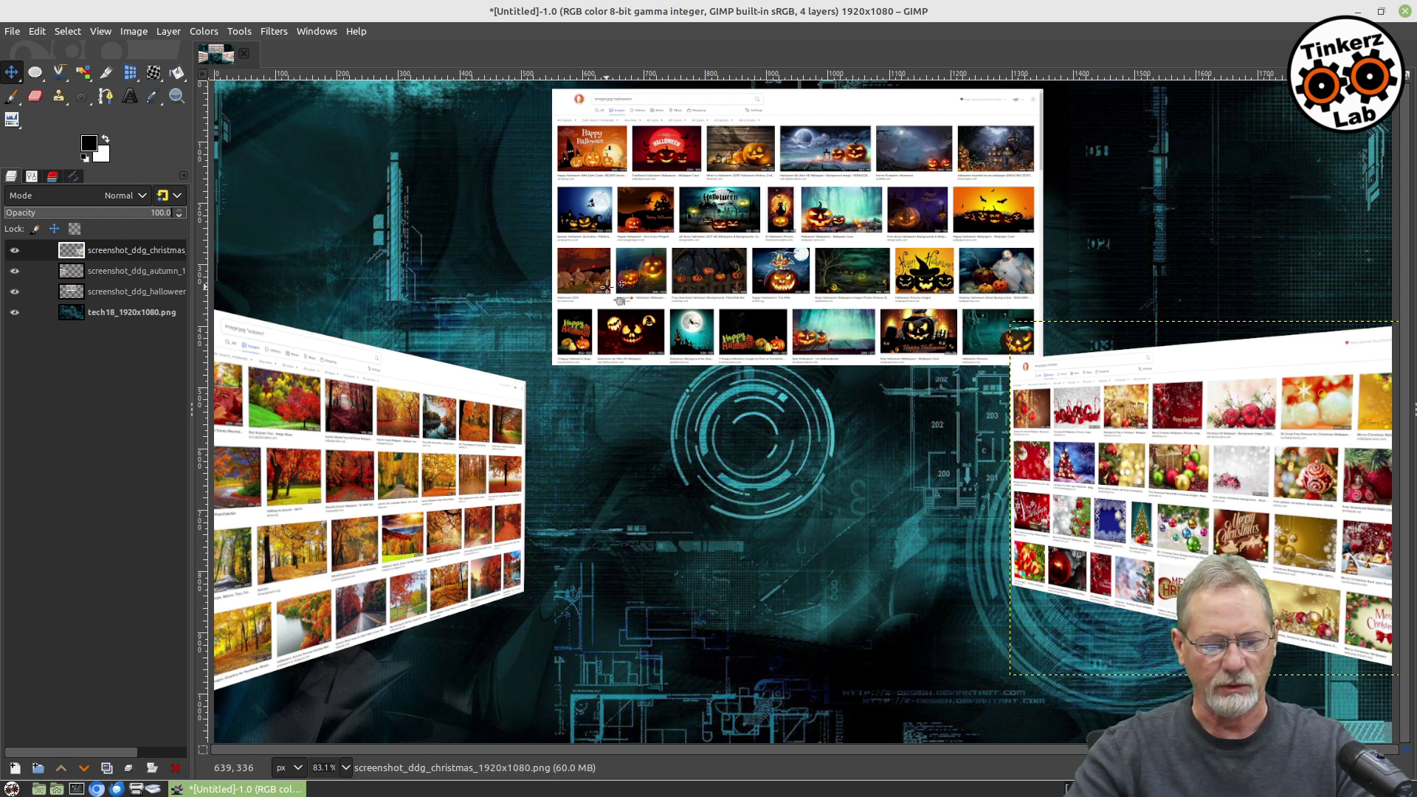
{"action": "left_click_drag", "start_coordinate": [395, 418], "coordinate": [448, 361]}
{"action": "left_click_drag", "start_coordinate": [1215, 504], "coordinate": [1151, 459]}
{"action": "left_click_drag", "start_coordinate": [866, 264], "coordinate": [893, 465]}
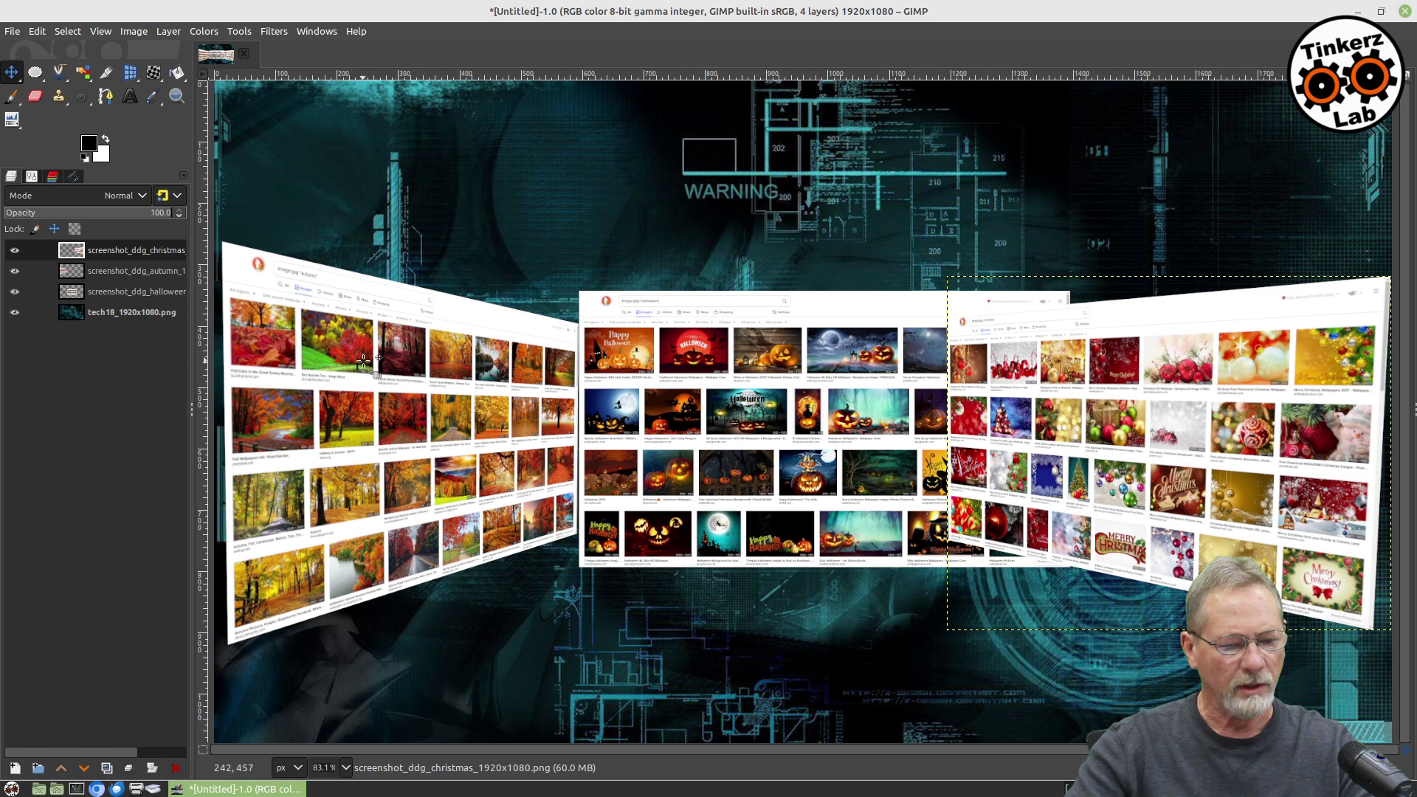
{"action": "left_click", "coordinate": [122, 270]}
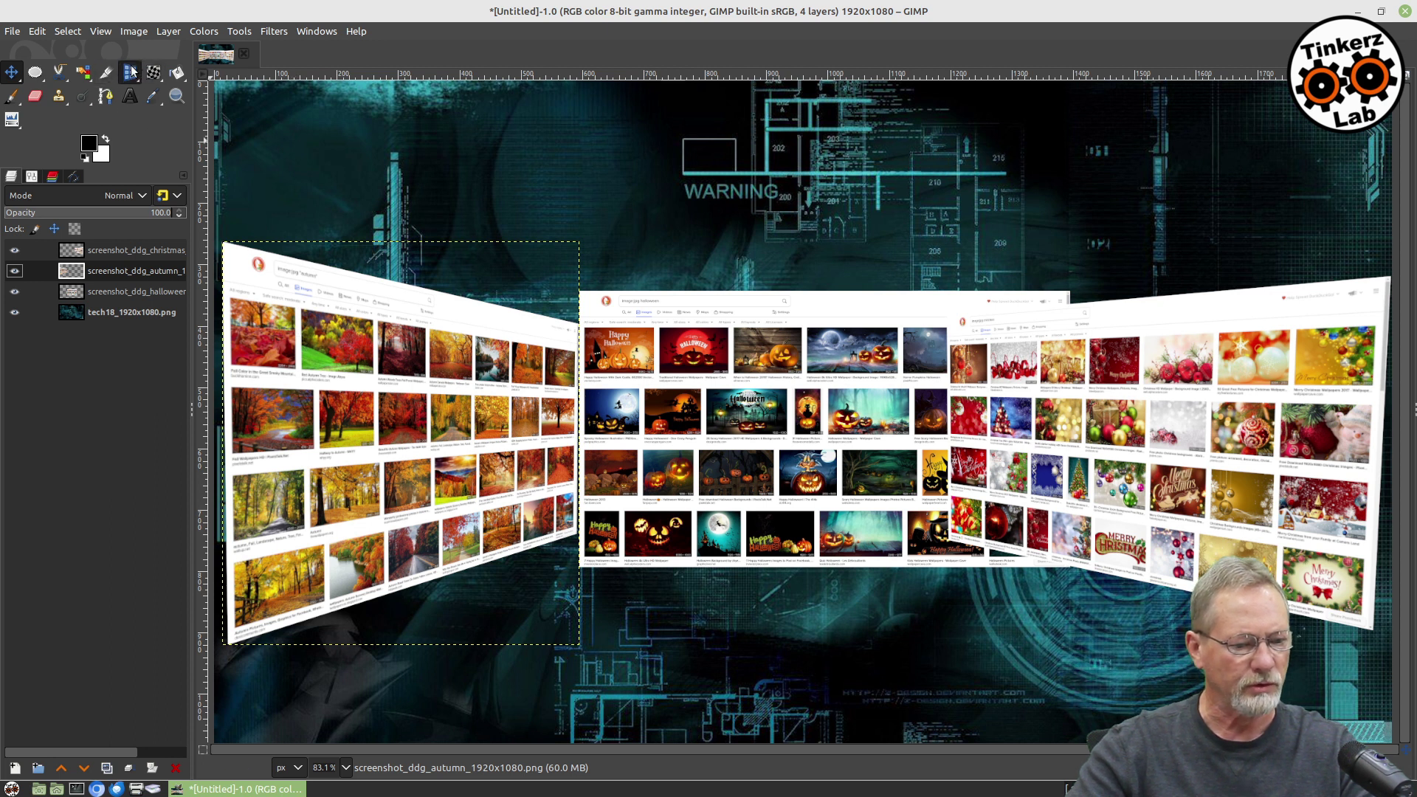
Step: Rotate the autumn panel by -0.75 degrees with the Rotate tool
{"action": "left_click", "coordinate": [132, 71]}
{"action": "left_click", "coordinate": [189, 94]}
{"action": "left_click", "coordinate": [532, 333]}
{"action": "left_click_drag", "start_coordinate": [532, 333], "coordinate": [532, 330]}
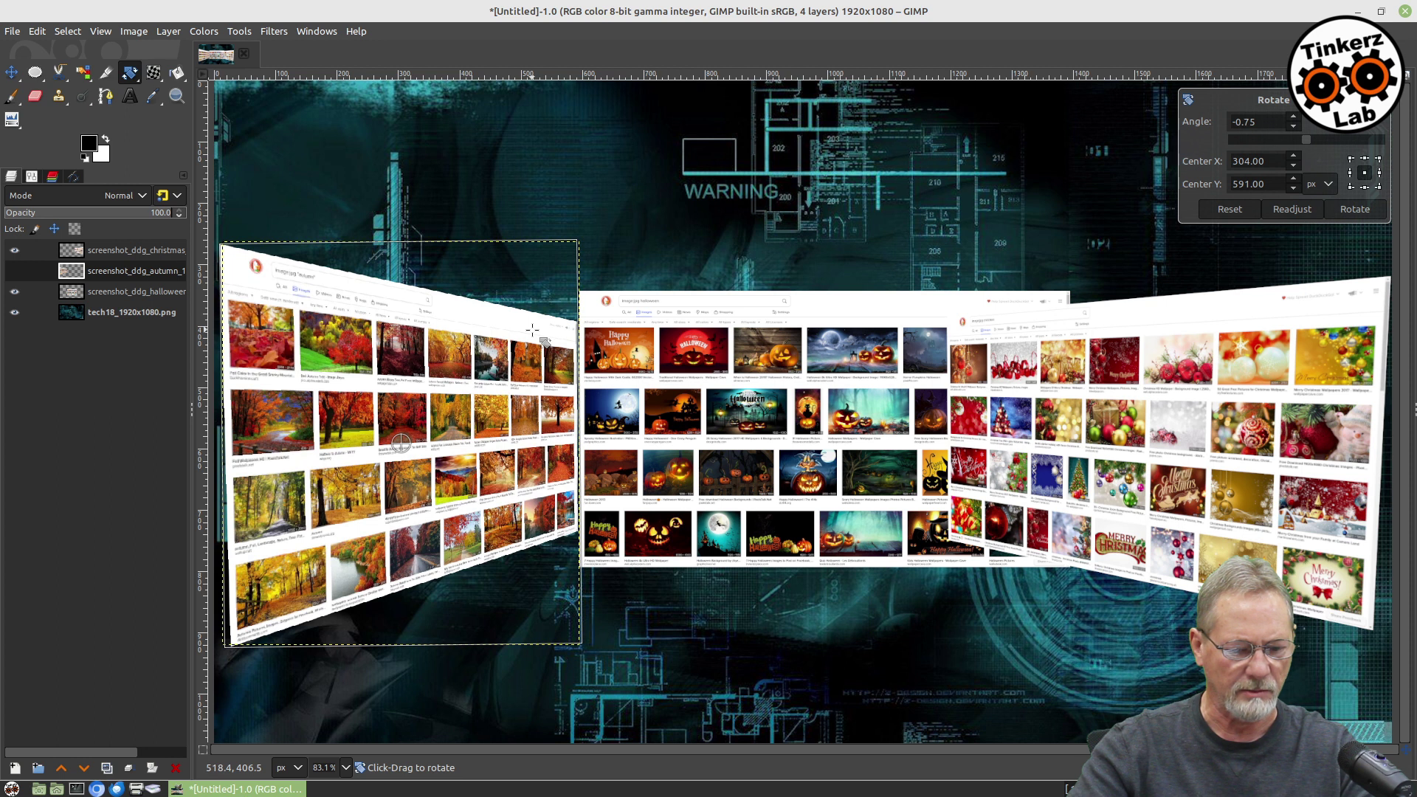
{"action": "left_click", "coordinate": [1361, 208]}
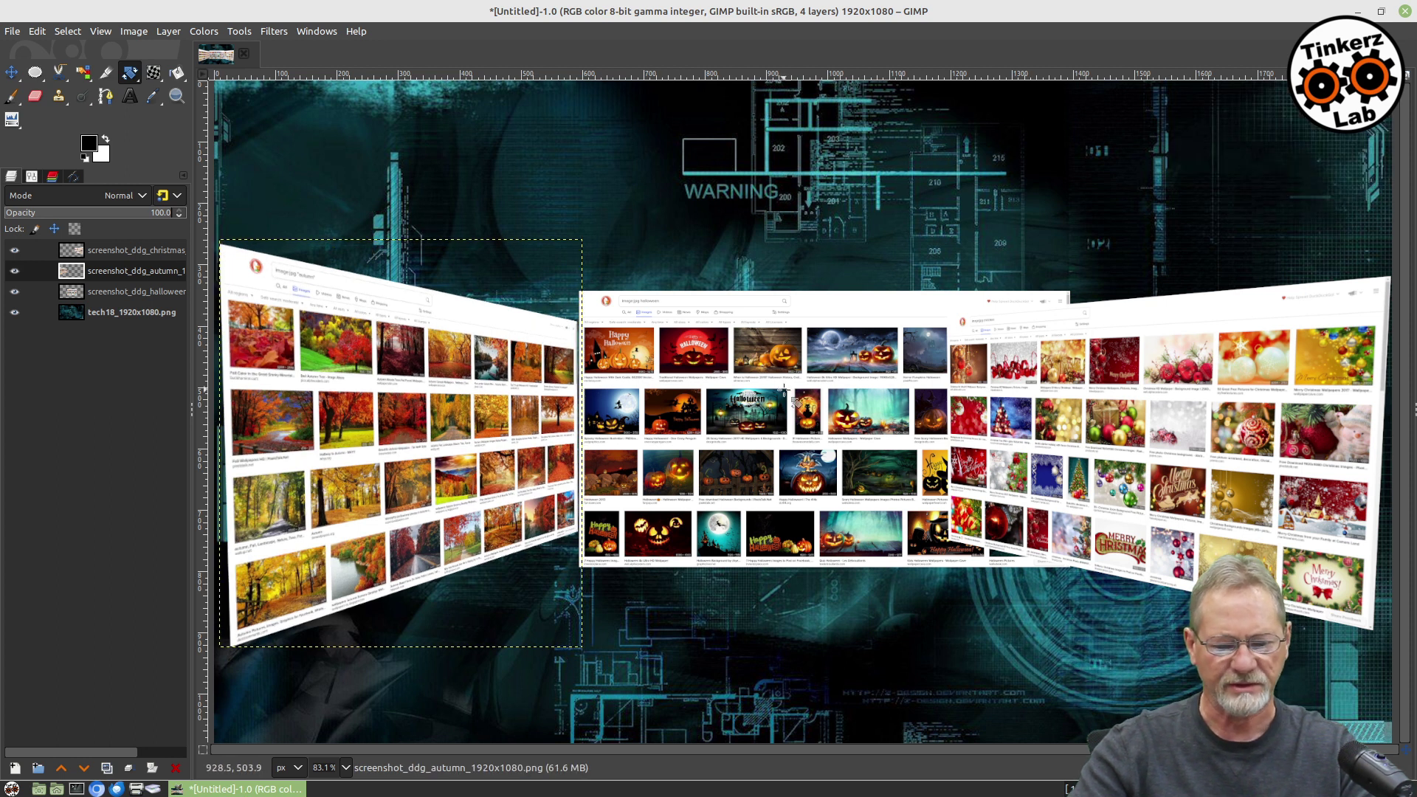
Step: Select the Halloween layer and cancel a trial rotation so it stays level
{"action": "left_click", "coordinate": [121, 291]}
{"action": "left_click_drag", "start_coordinate": [790, 362], "coordinate": [766, 357]}
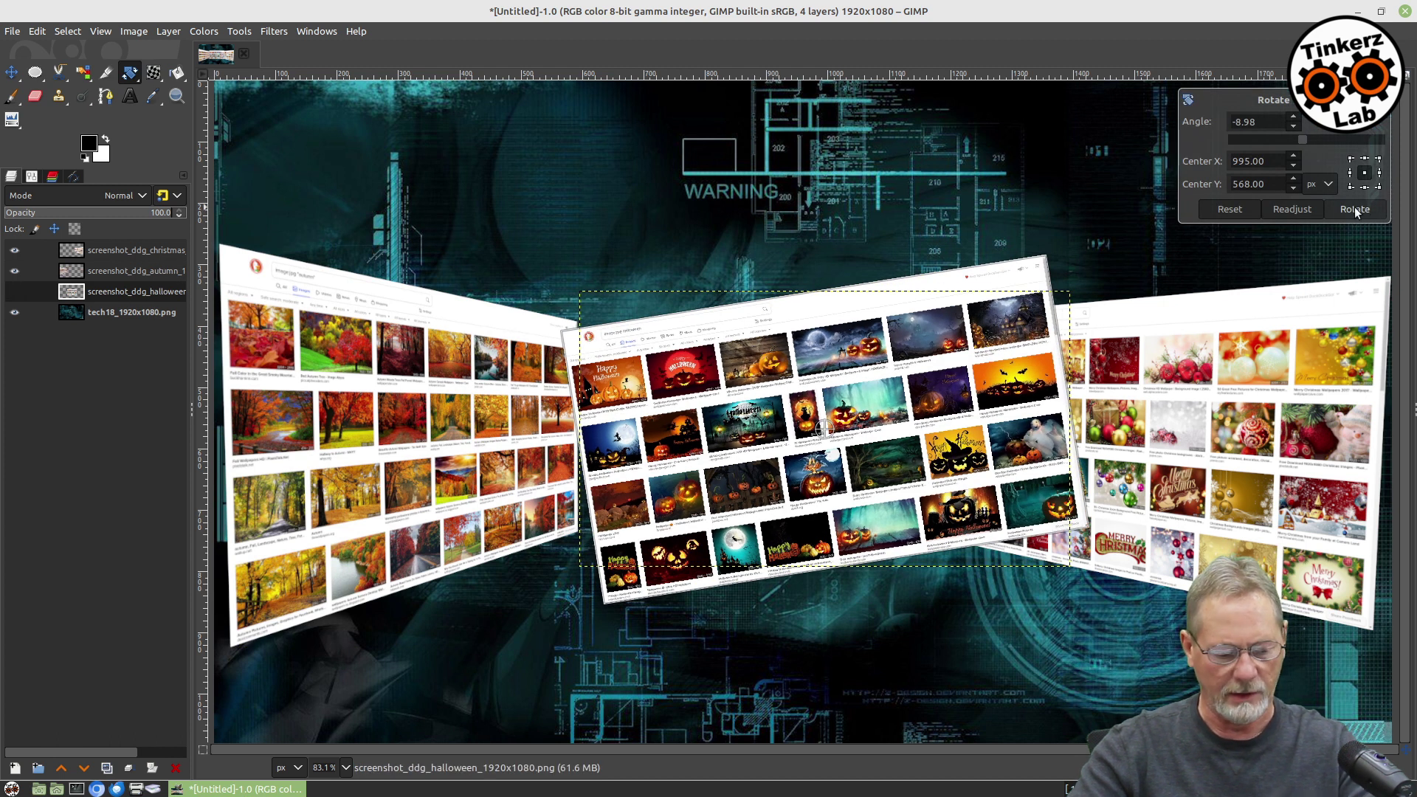
{"action": "key", "text": "Escape"}
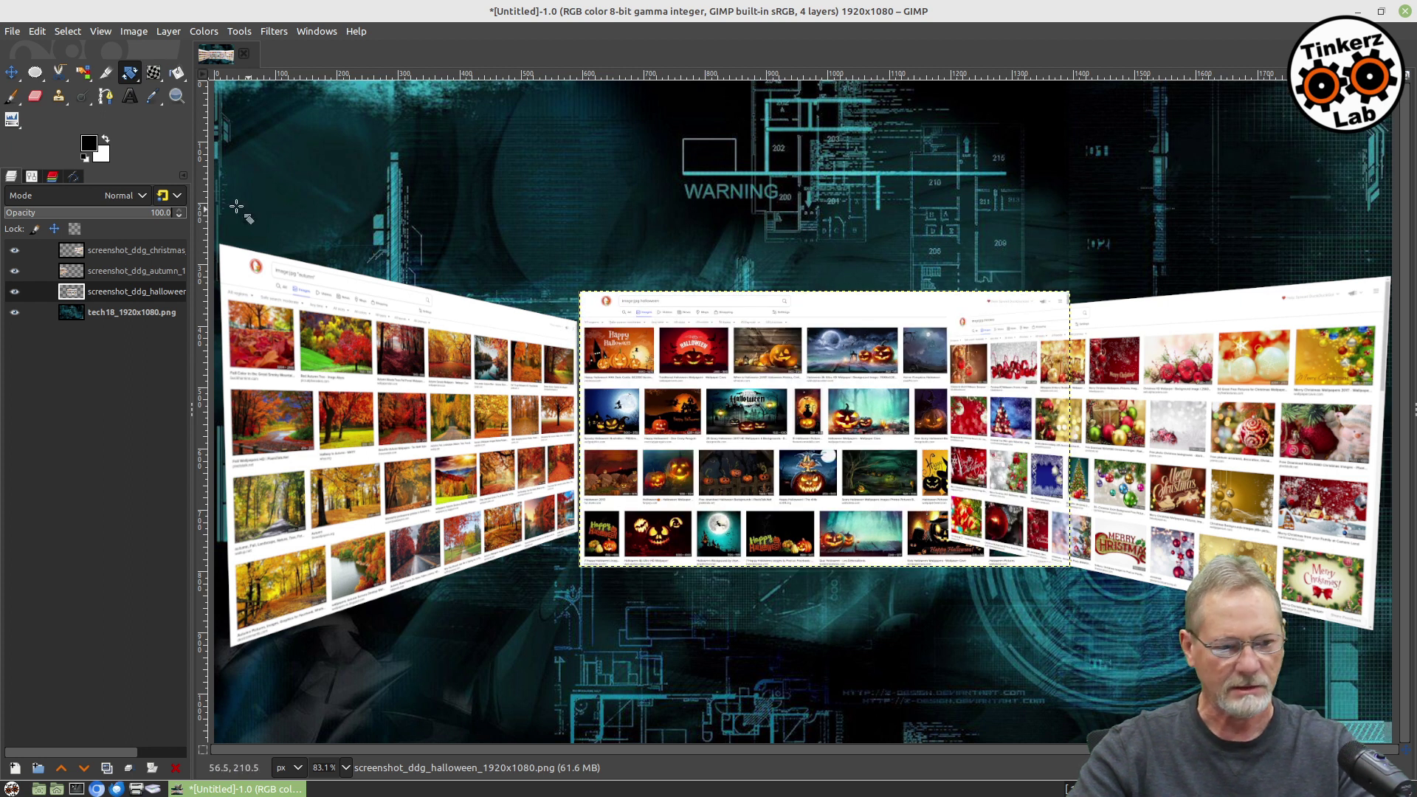
{"action": "left_click", "coordinate": [11, 72]}
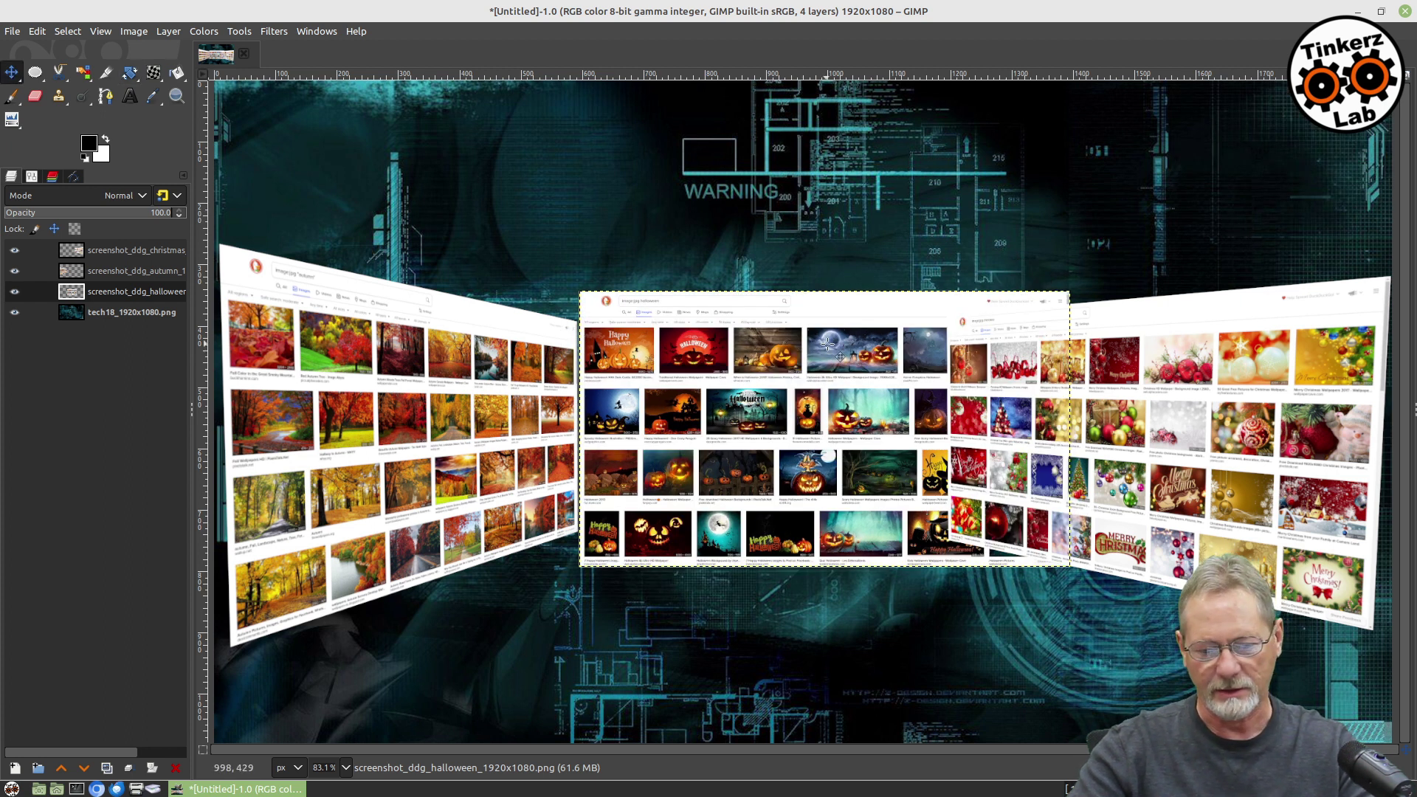
Step: Reposition the Halloween, Christmas and autumn panels, moving Halloween up out of the way
{"action": "left_click_drag", "start_coordinate": [823, 368], "coordinate": [698, 366]}
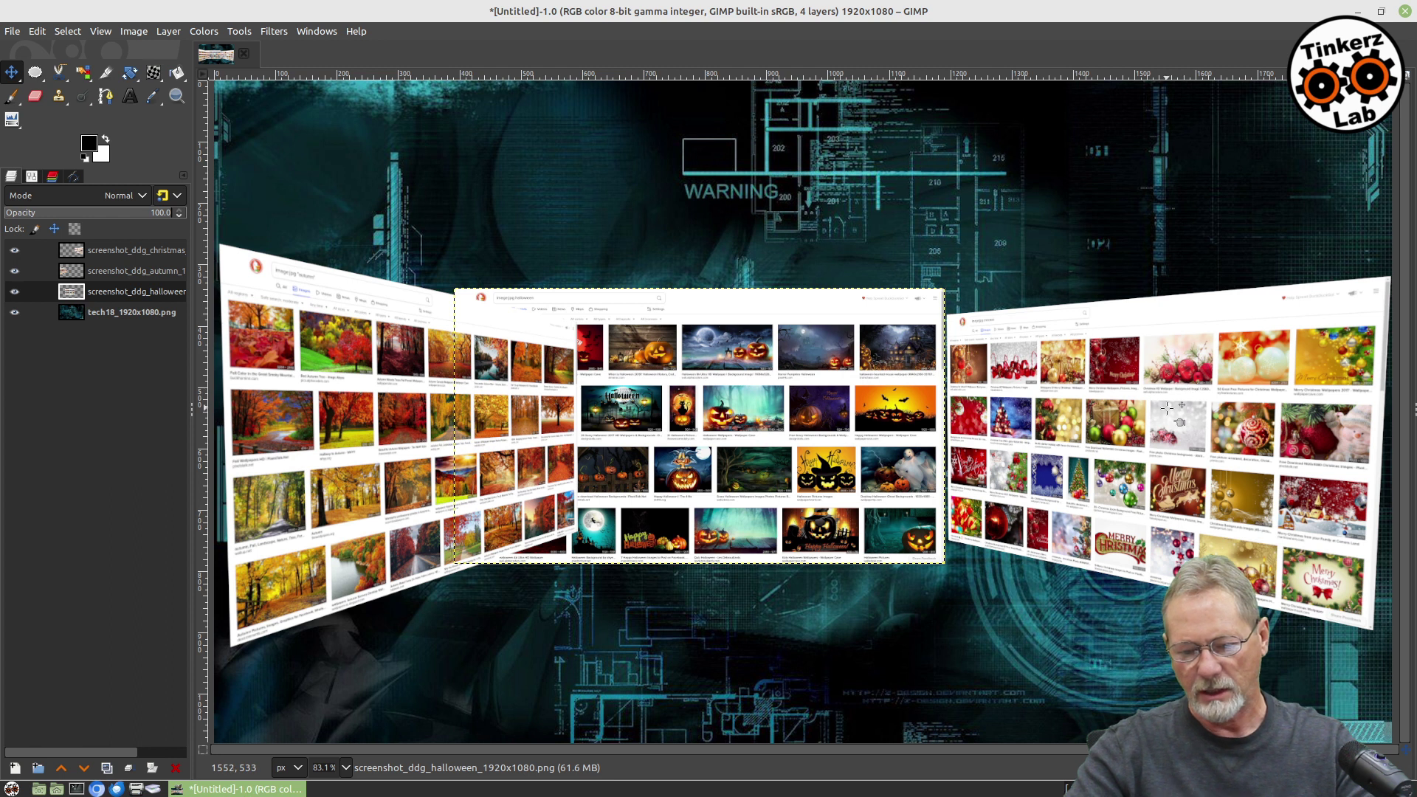
{"action": "left_click_drag", "start_coordinate": [1166, 407], "coordinate": [1165, 408]}
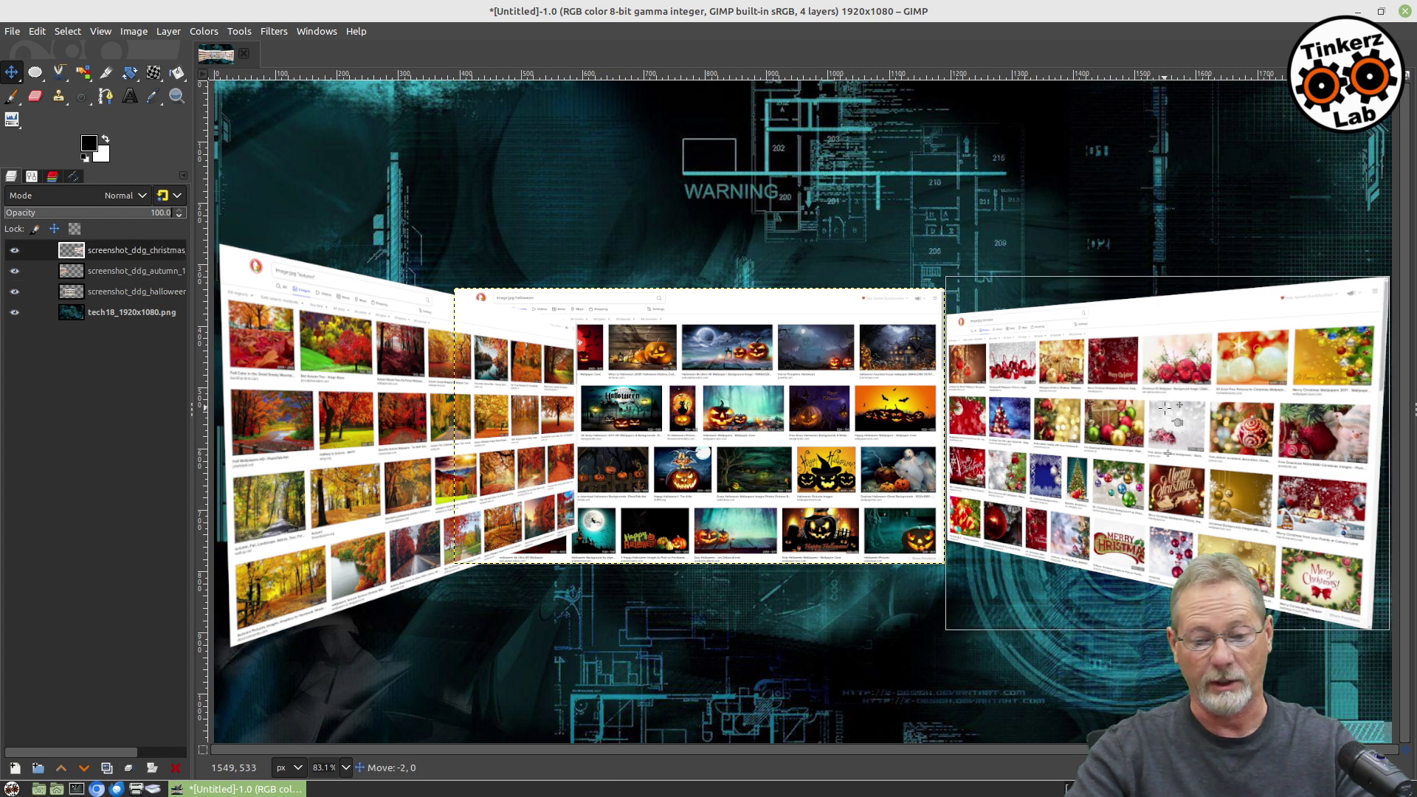
{"action": "left_click_drag", "start_coordinate": [1164, 407], "coordinate": [1219, 407]}
{"action": "left_click_drag", "start_coordinate": [823, 465], "coordinate": [922, 177]}
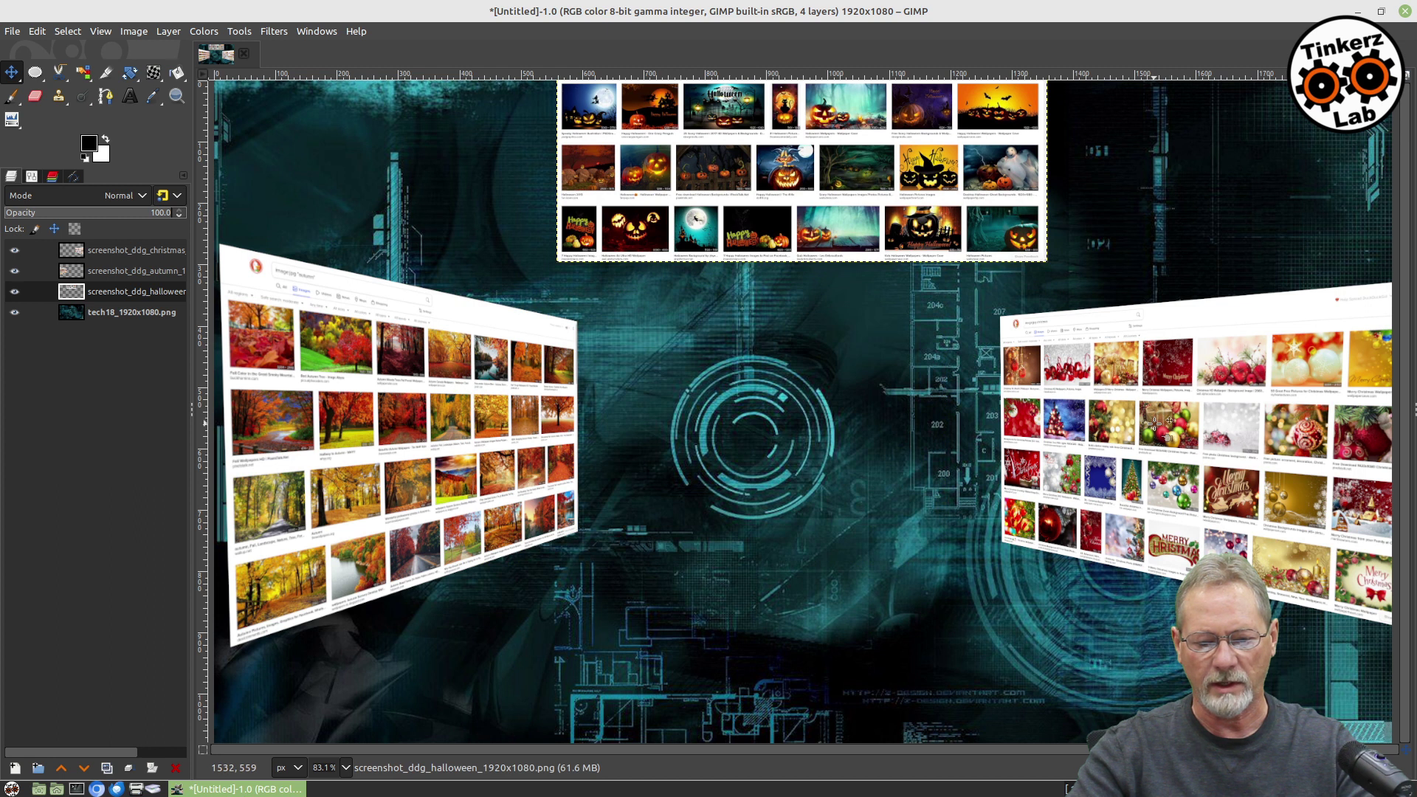
{"action": "left_click_drag", "start_coordinate": [1155, 422], "coordinate": [1096, 411]}
{"action": "left_click_drag", "start_coordinate": [466, 452], "coordinate": [469, 437]}
{"action": "left_click", "coordinate": [812, 243]}
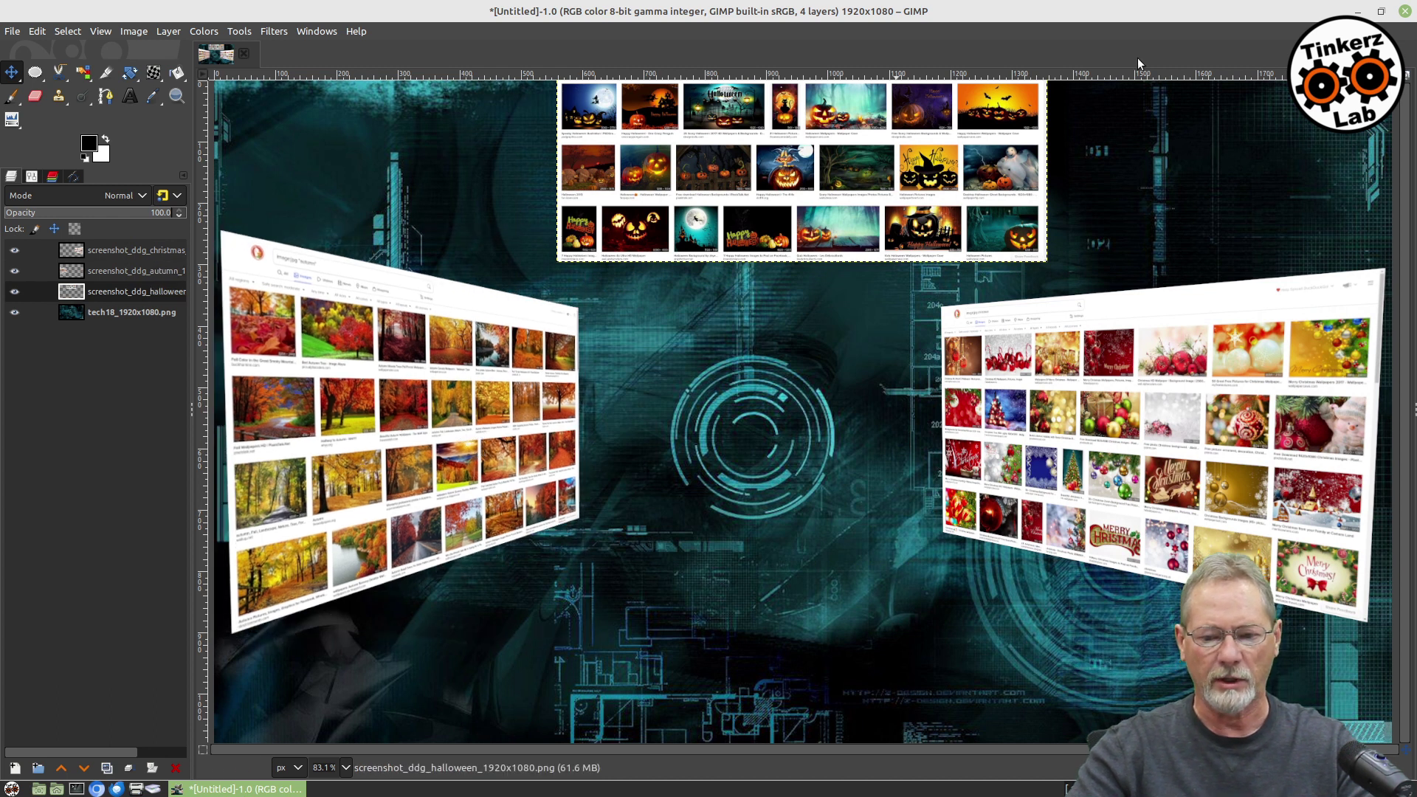
Step: Align the Christmas panel to a temporary horizontal guide near y 707, then centre Halloween between the panels
{"action": "left_click_drag", "start_coordinate": [1065, 71], "coordinate": [1065, 71]}
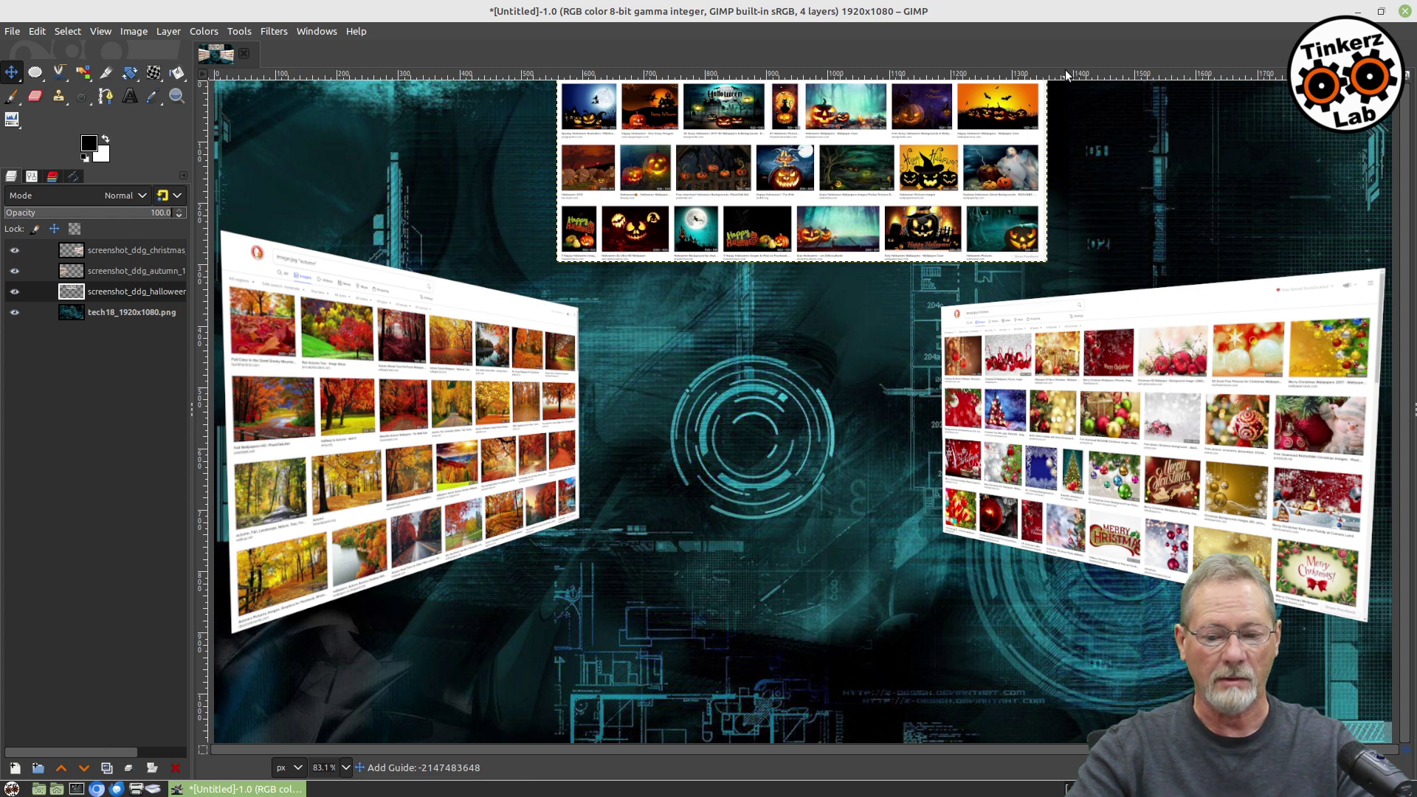
{"action": "left_click_drag", "start_coordinate": [1065, 70], "coordinate": [1022, 521]}
{"action": "left_click_drag", "start_coordinate": [1029, 455], "coordinate": [1033, 438]}
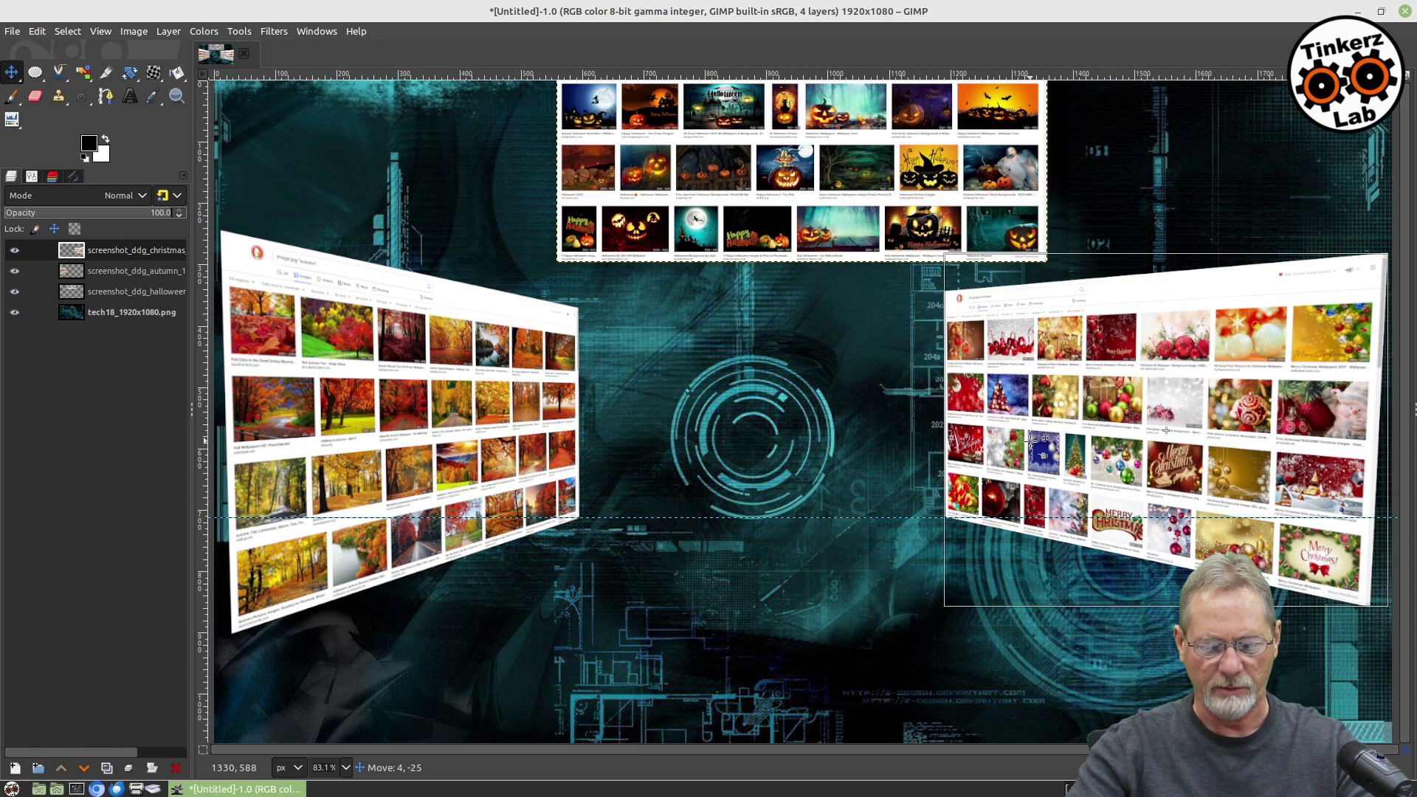
{"action": "left_click_drag", "start_coordinate": [1032, 439], "coordinate": [1031, 440]}
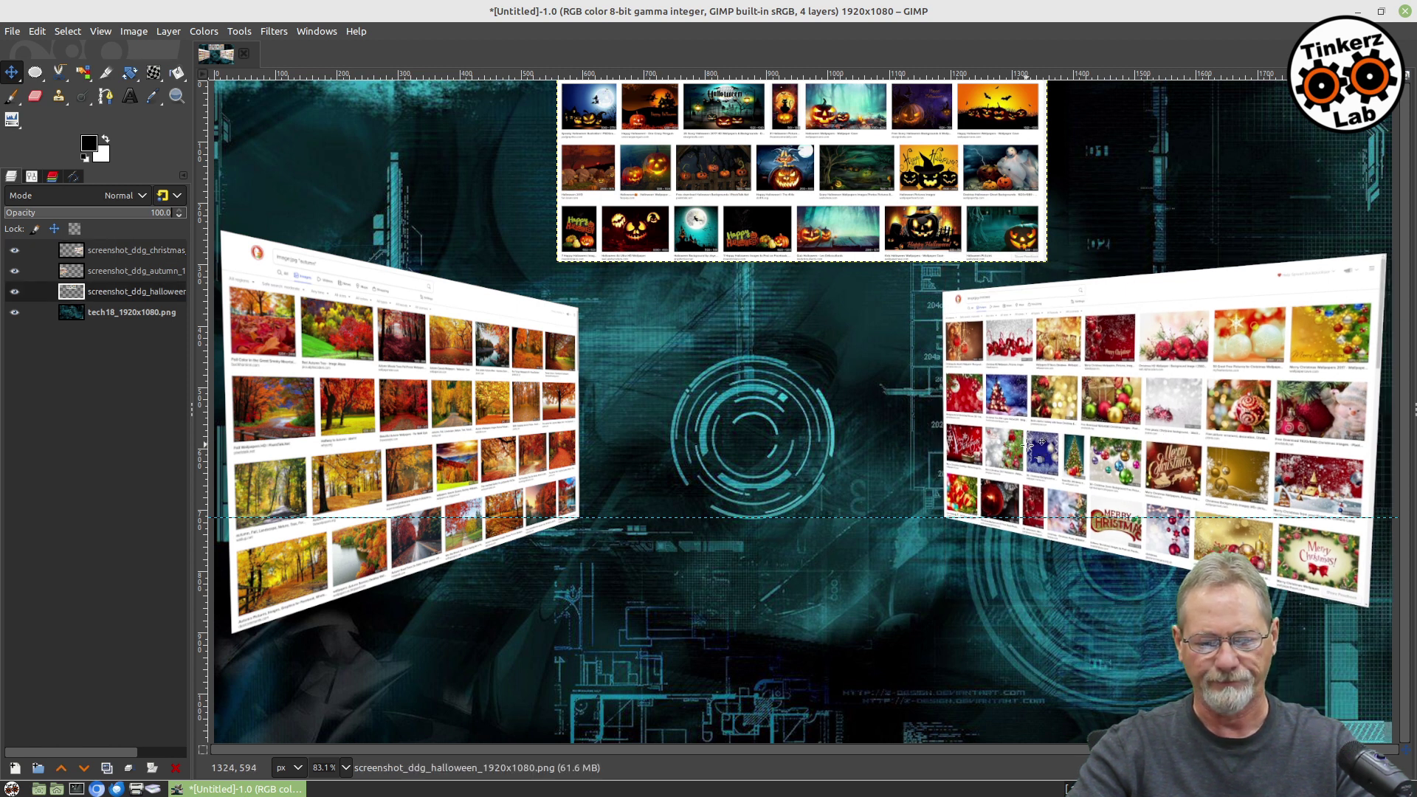
{"action": "left_click_drag", "start_coordinate": [823, 519], "coordinate": [831, 23]}
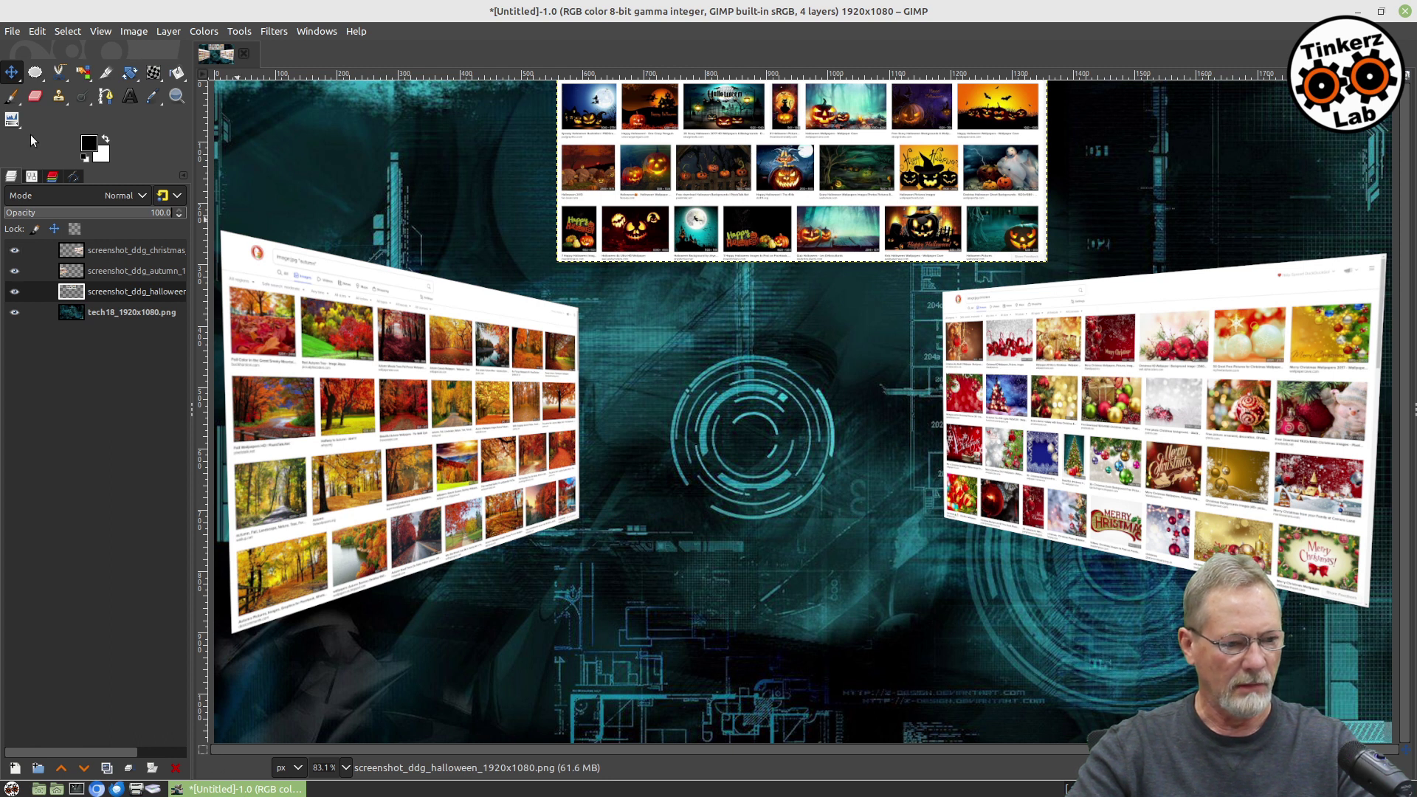
{"action": "left_click_drag", "start_coordinate": [785, 168], "coordinate": [761, 326]}
{"action": "left_click_drag", "start_coordinate": [772, 195], "coordinate": [800, 285]}
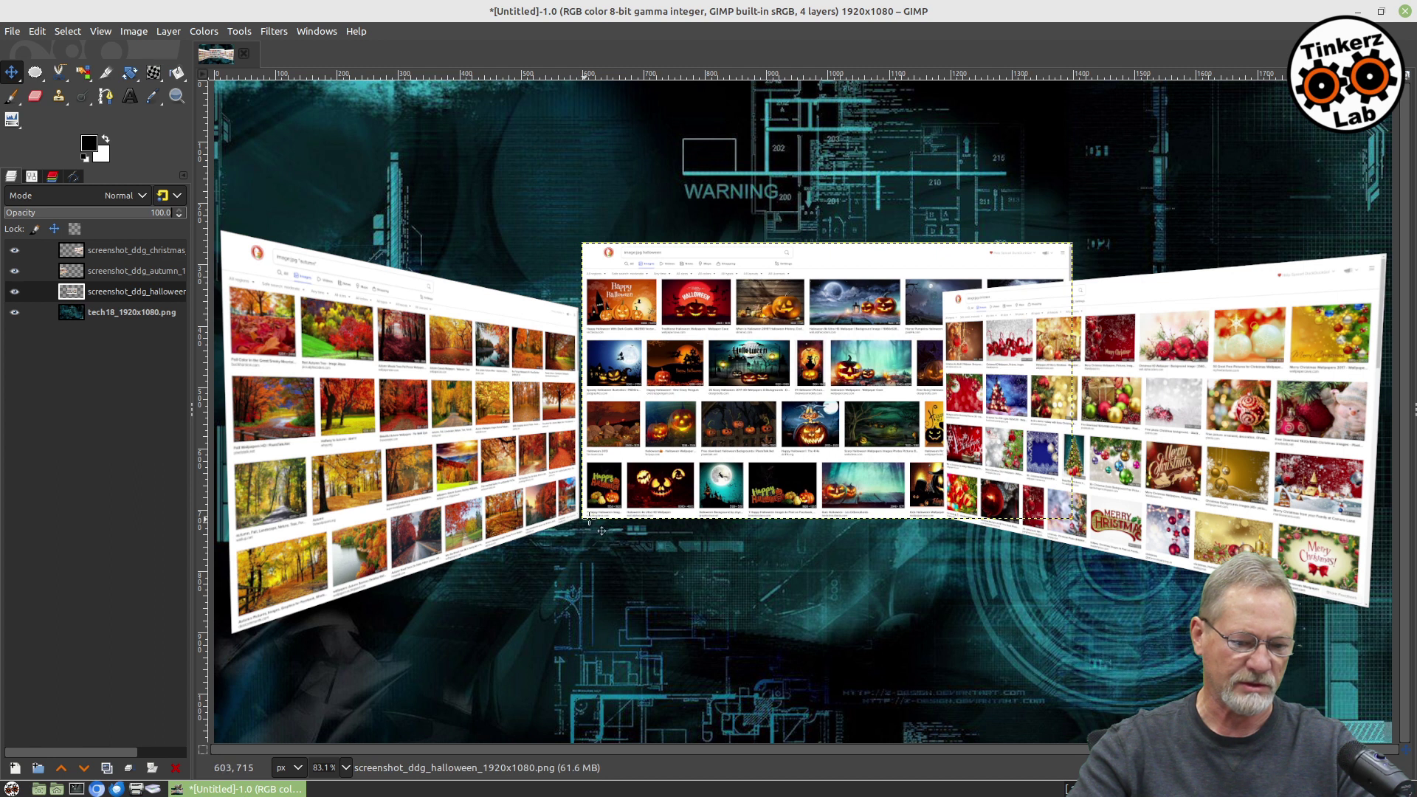
Step: Scale the Halloween screenshot down to 614×345 pixels to fit the gap
{"action": "left_click", "coordinate": [134, 73]}
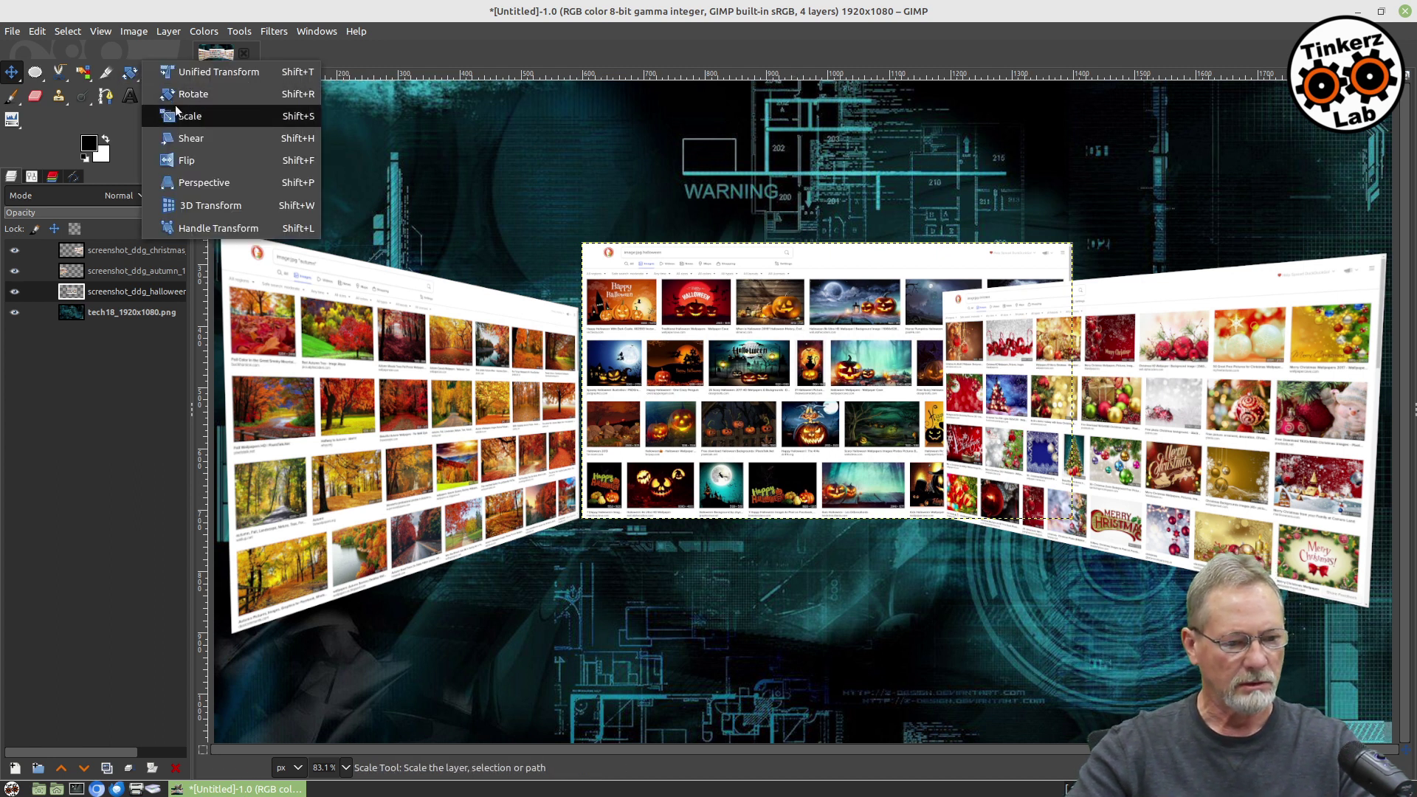
{"action": "left_click", "coordinate": [176, 117]}
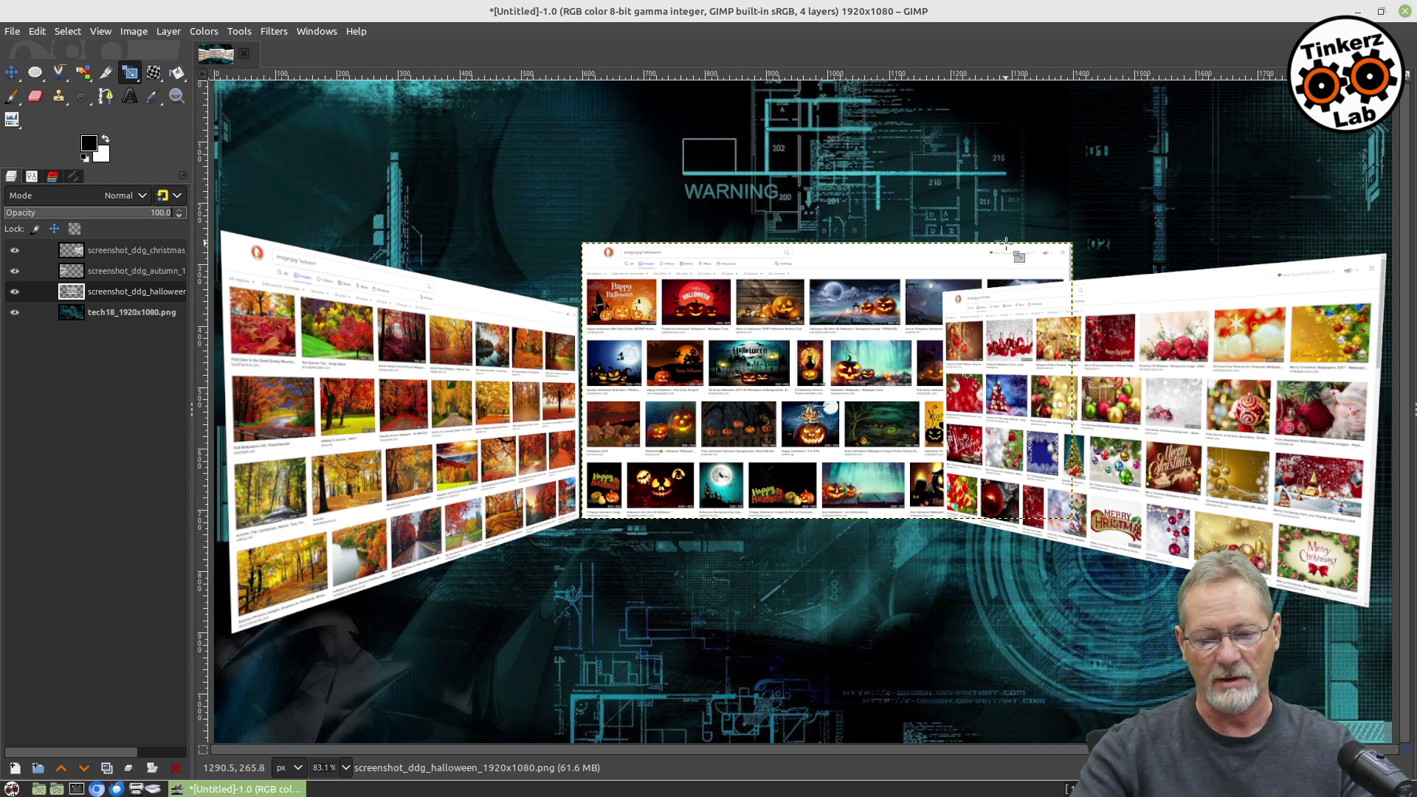
{"action": "left_click", "coordinate": [1050, 254]}
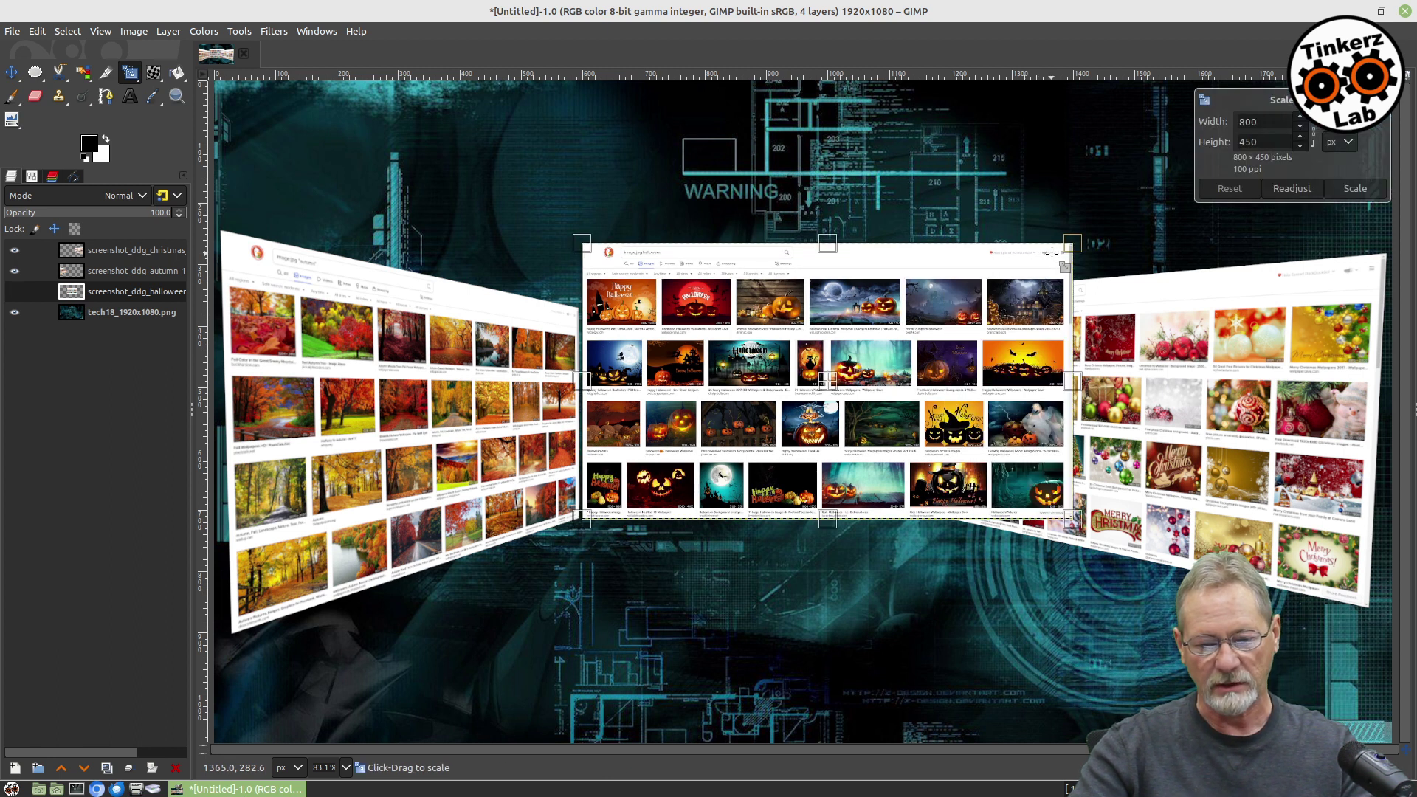
{"action": "left_click_drag", "start_coordinate": [1051, 254], "coordinate": [932, 305]}
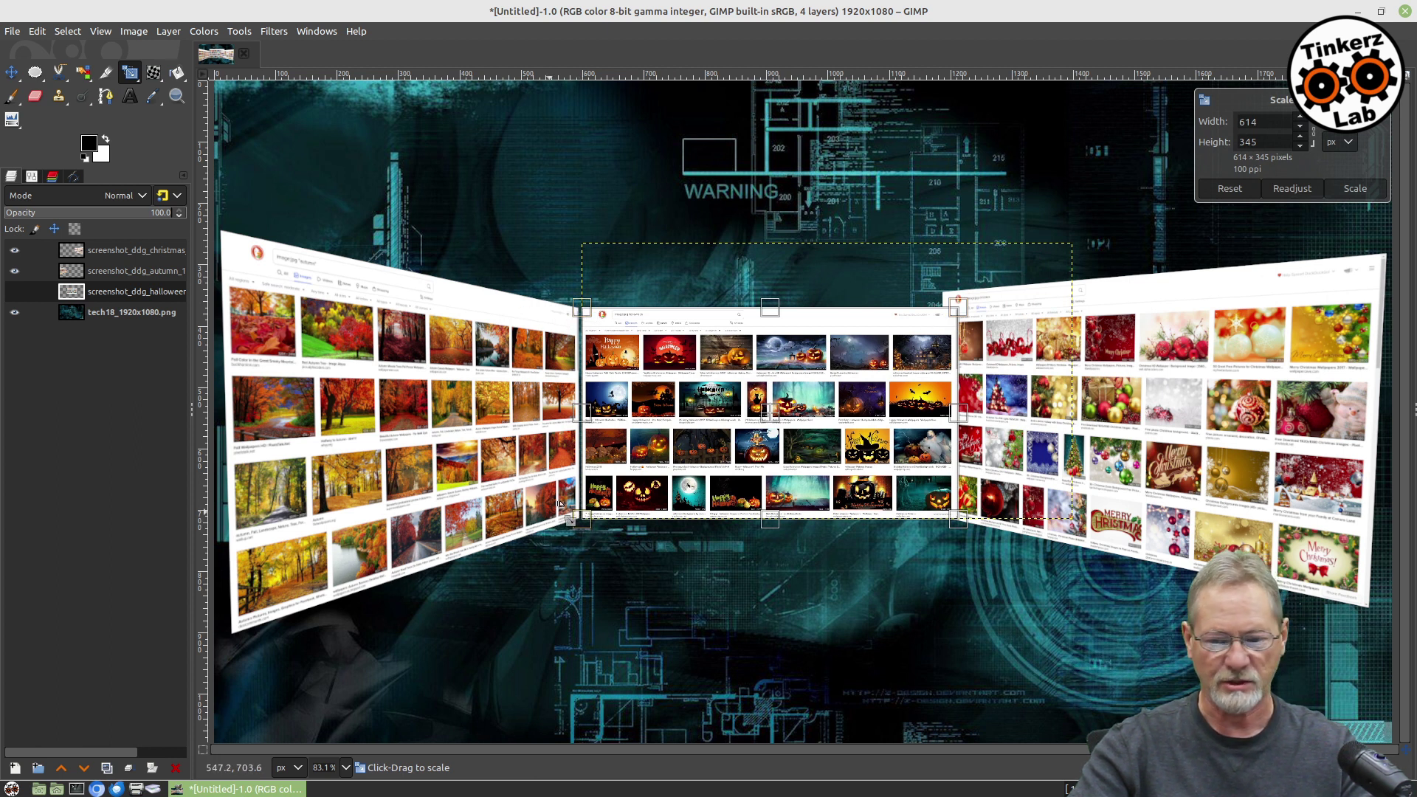
{"action": "left_click", "coordinate": [1353, 189]}
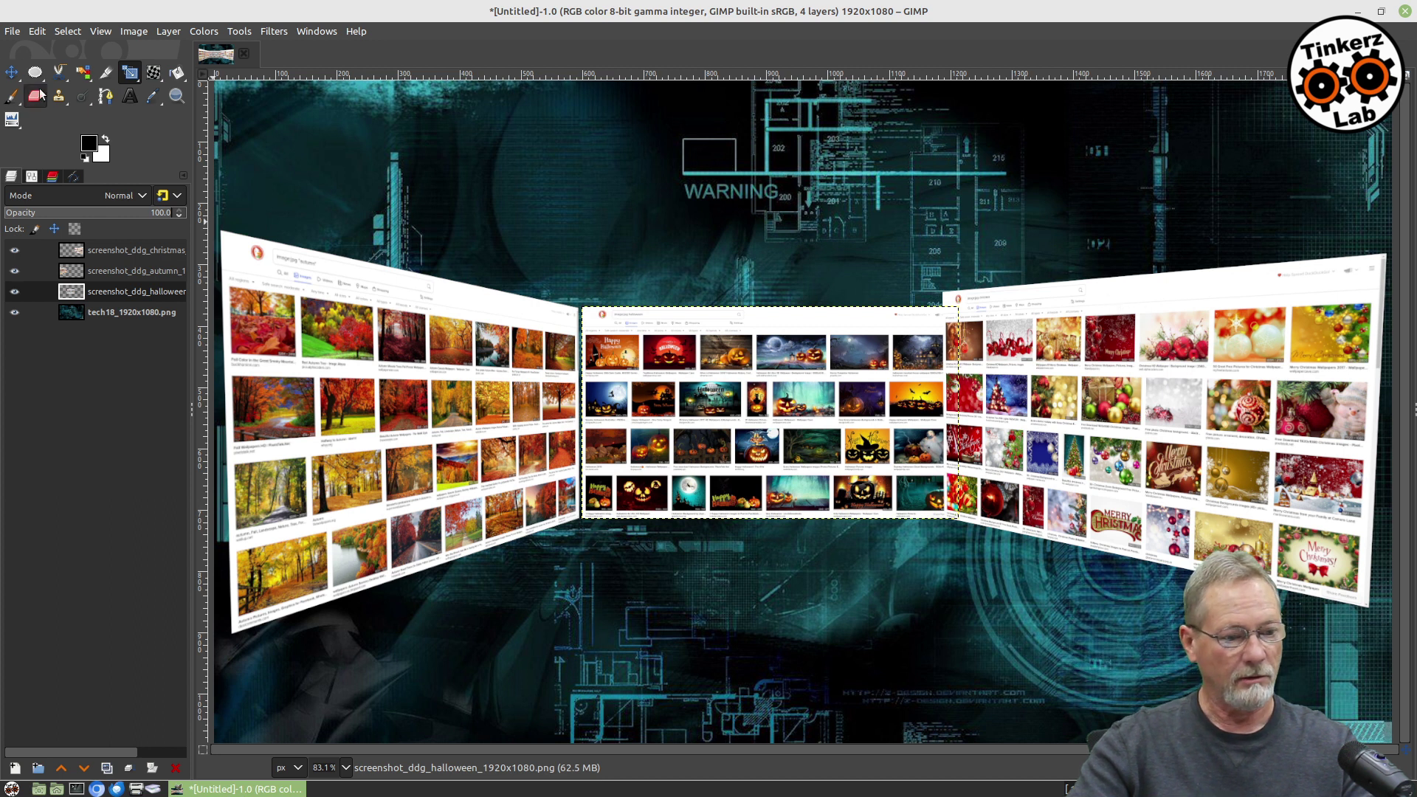
Step: Shift the Christmas panel slightly right and enlarge the Halloween screenshot very slightly
{"action": "left_click", "coordinate": [11, 71]}
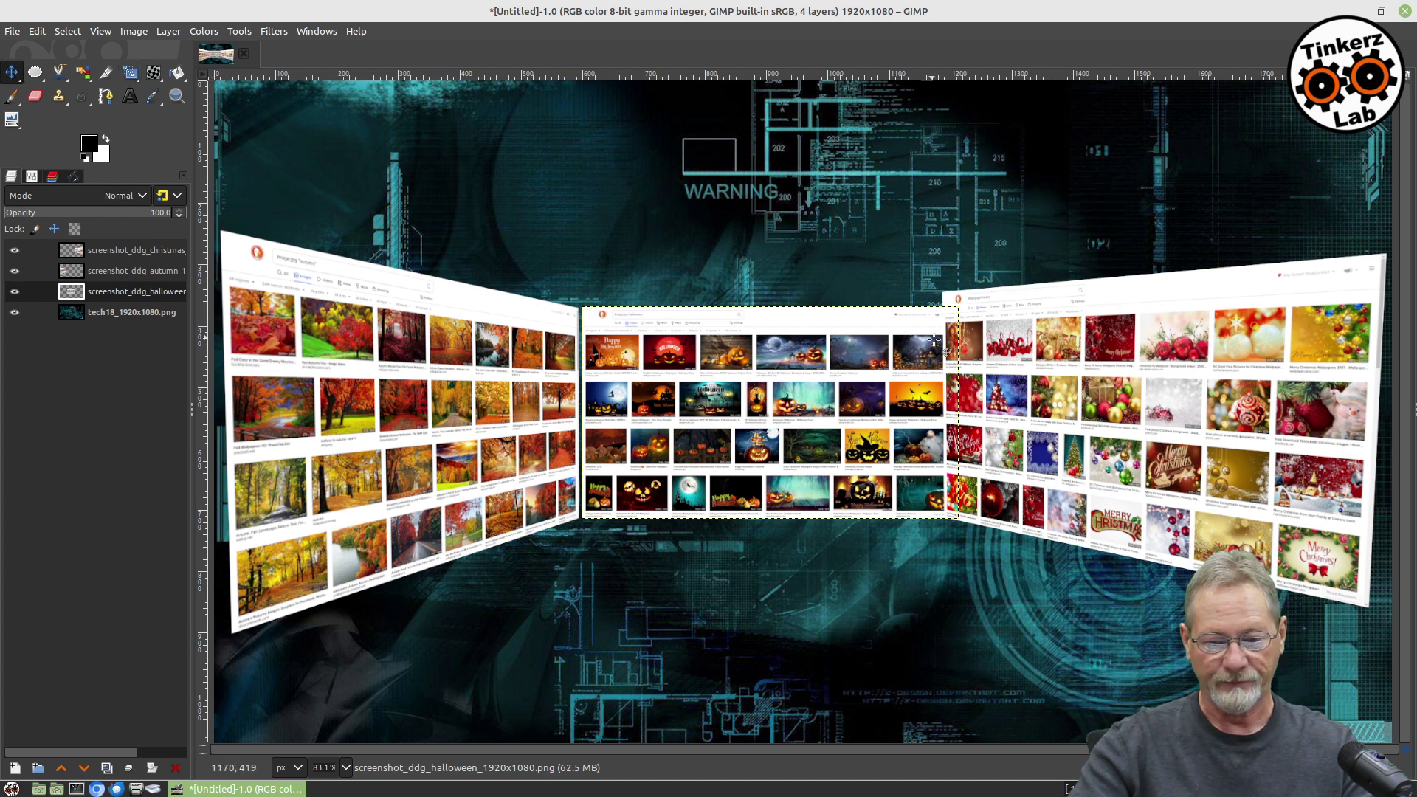
{"action": "left_click_drag", "start_coordinate": [983, 368], "coordinate": [1001, 368]}
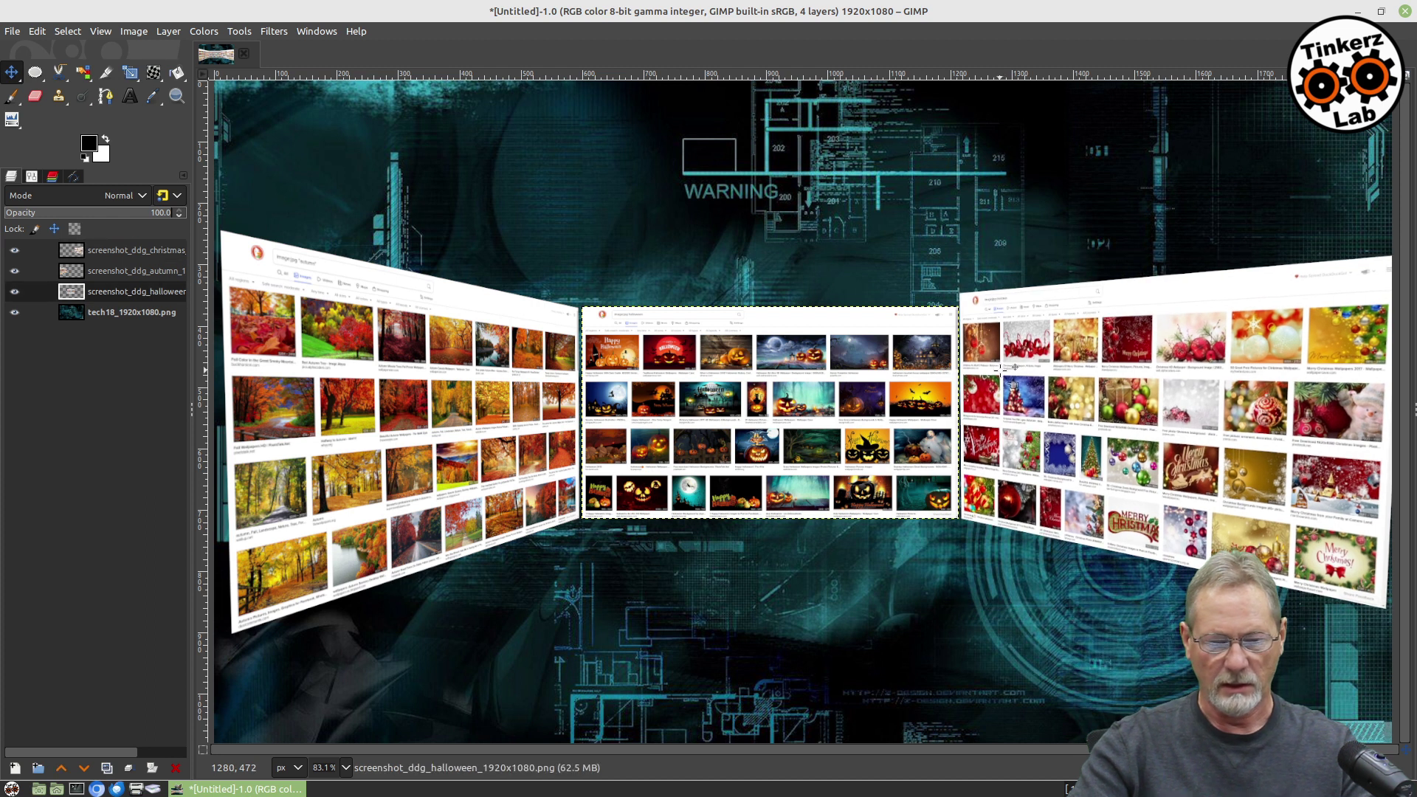
{"action": "left_click", "coordinate": [130, 73]}
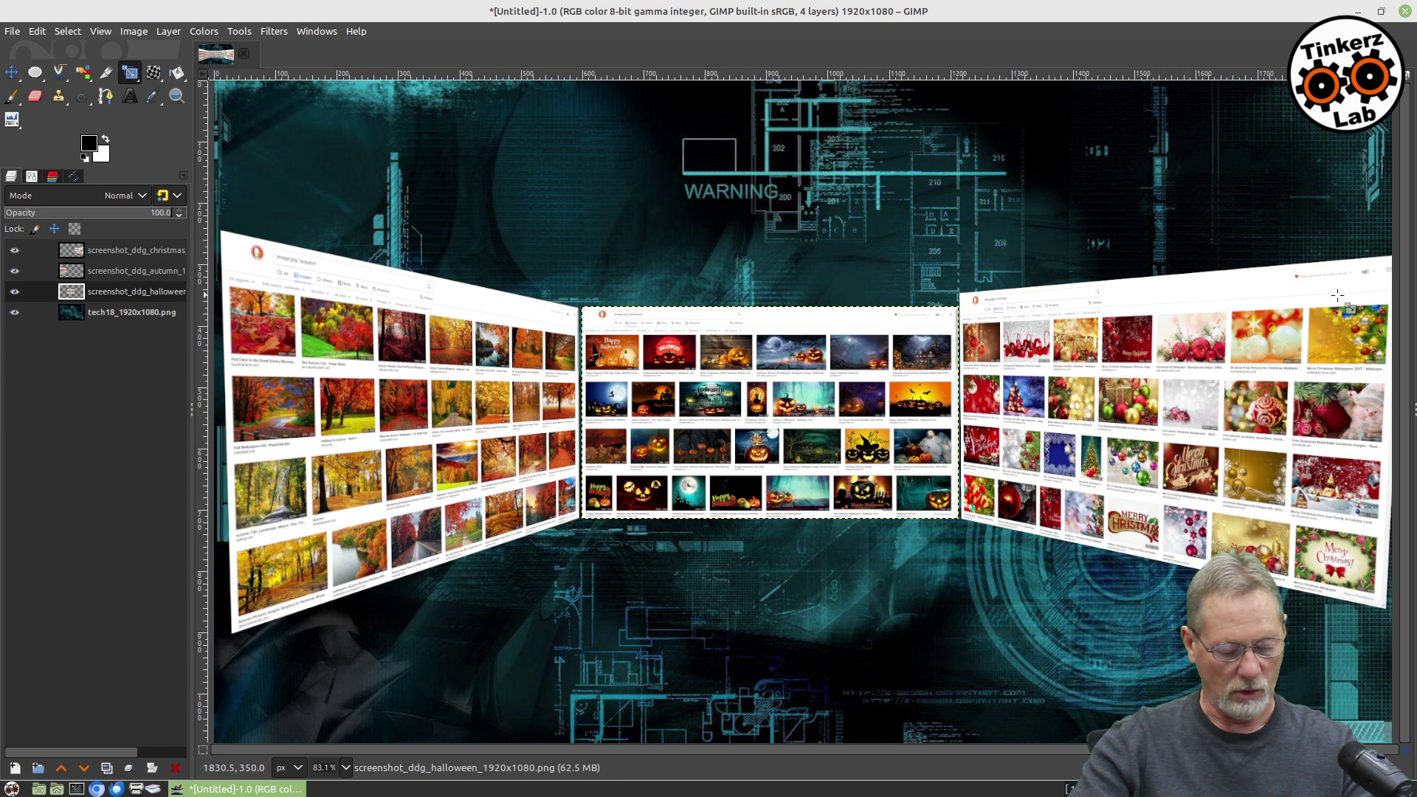
{"action": "left_click", "coordinate": [1362, 280]}
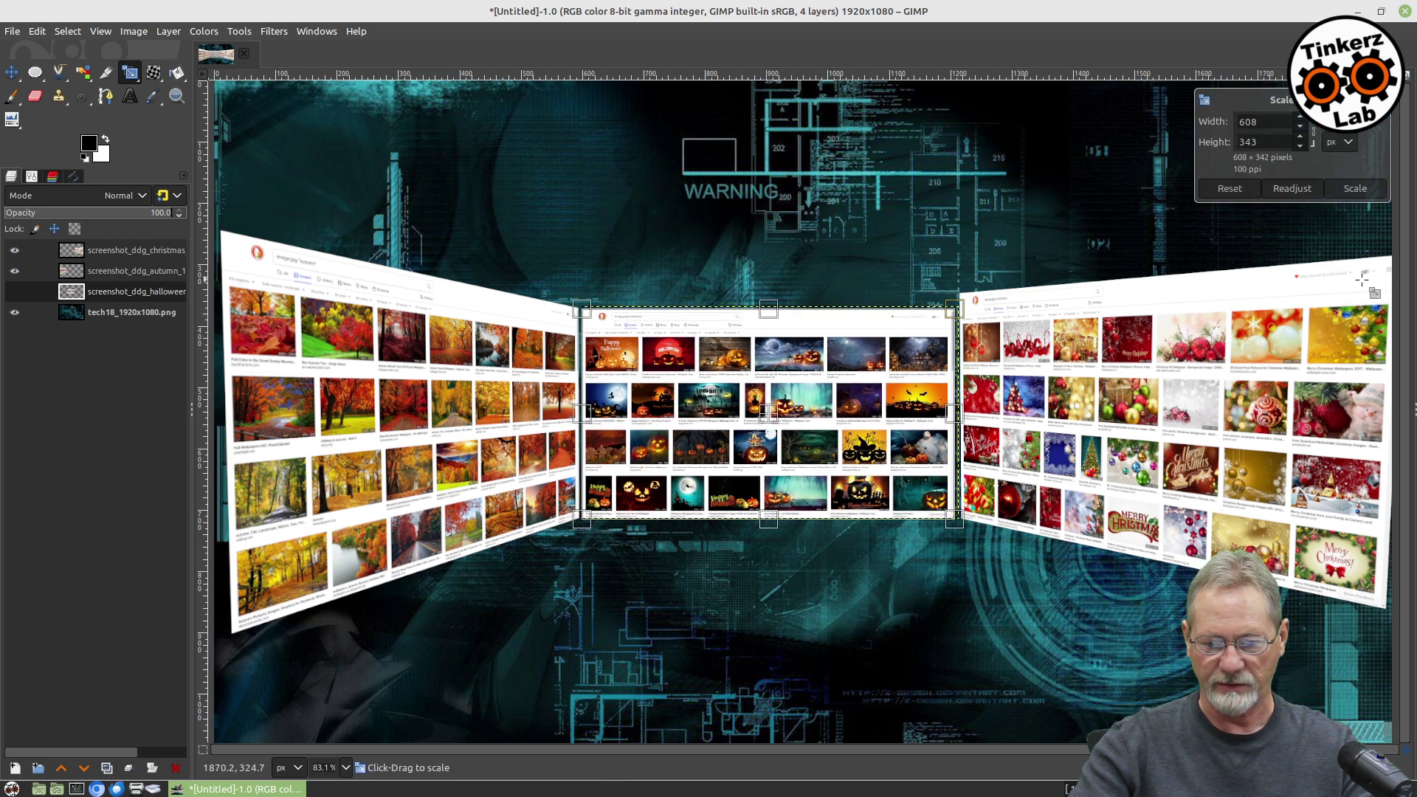
{"action": "left_click_drag", "start_coordinate": [1361, 281], "coordinate": [1368, 299]}
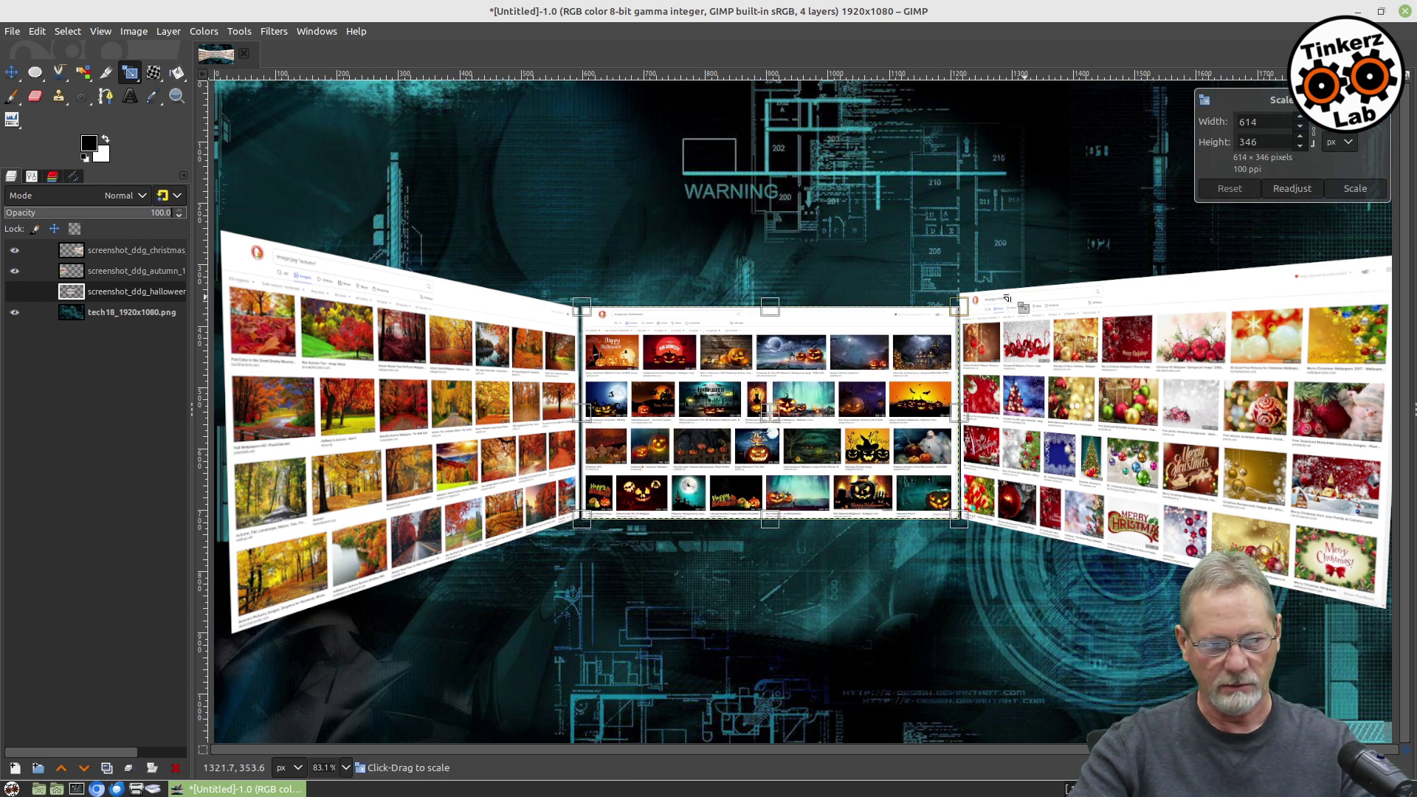
Step: Scale the Christmas panel down to about 691×551 pixels and nudge it up beside Halloween
{"action": "left_click", "coordinate": [130, 251]}
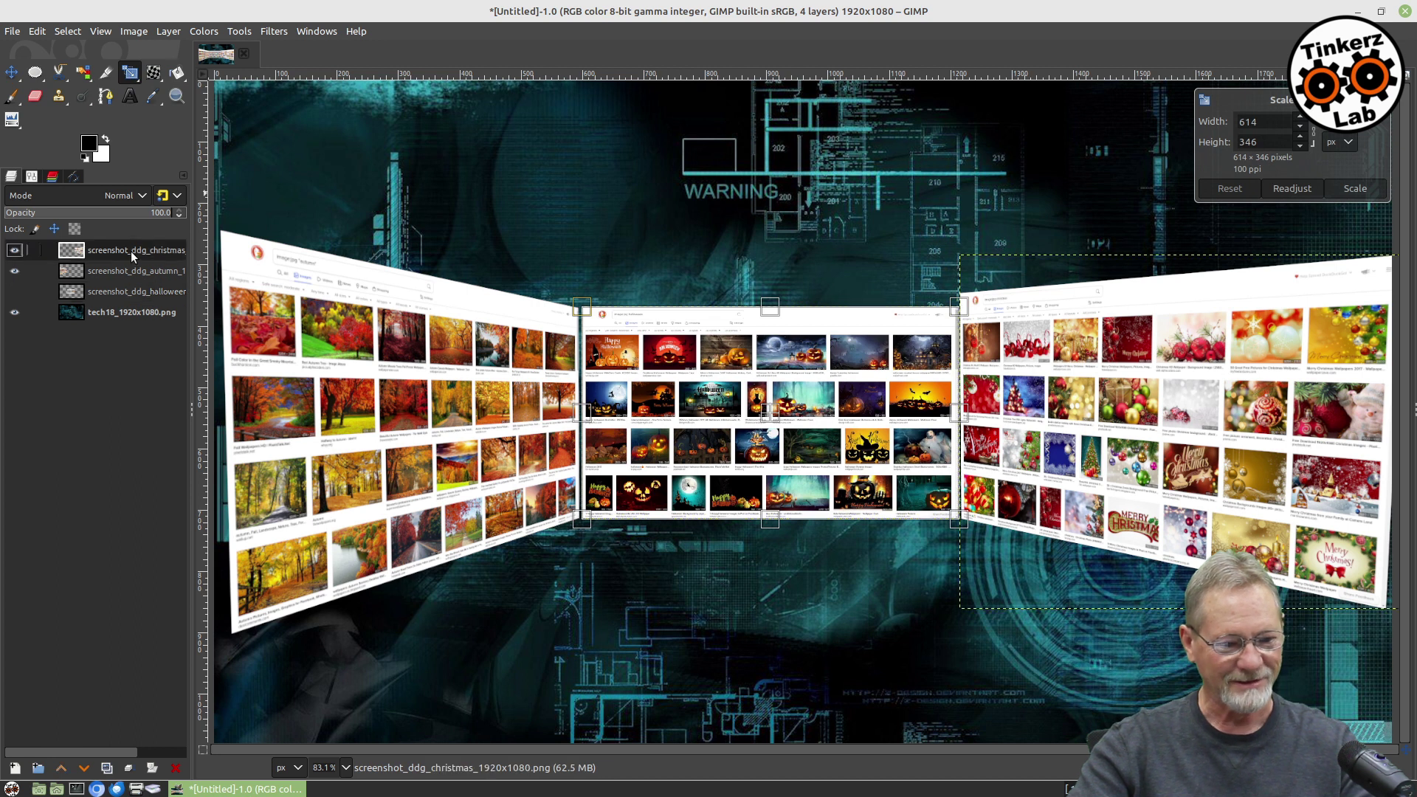
{"action": "left_click_drag", "start_coordinate": [1258, 328], "coordinate": [1243, 342]}
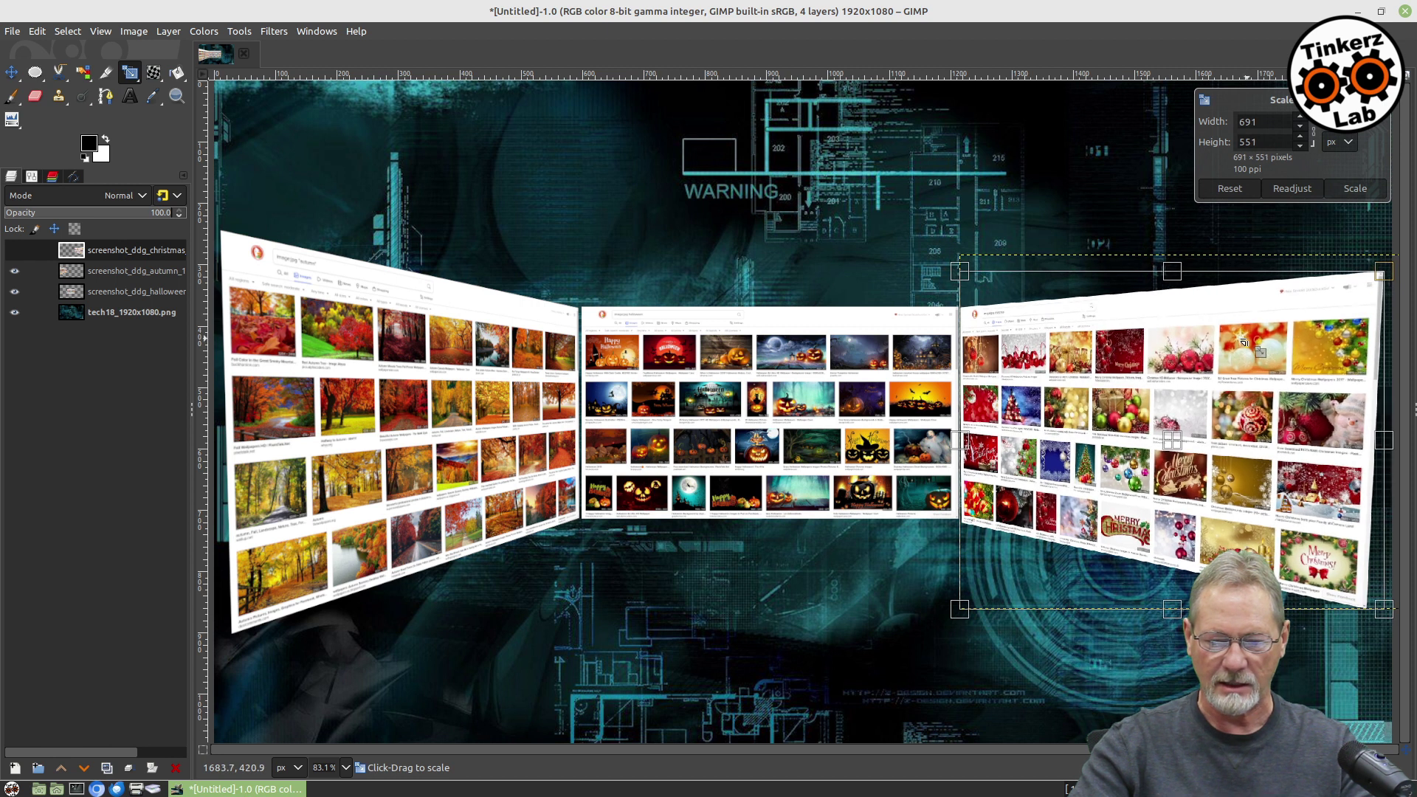
{"action": "key", "text": "m"}
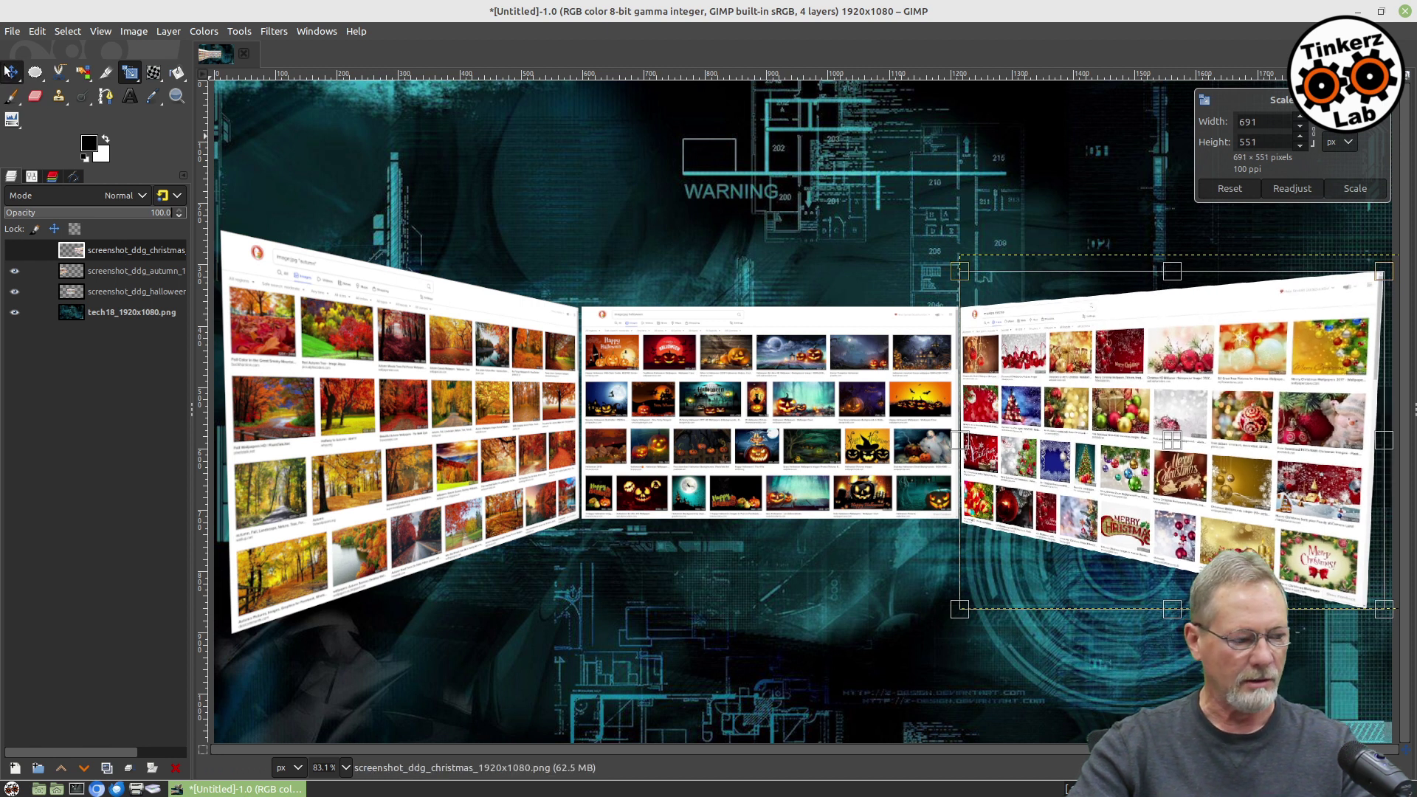
{"action": "left_click_drag", "start_coordinate": [1062, 414], "coordinate": [1067, 409]}
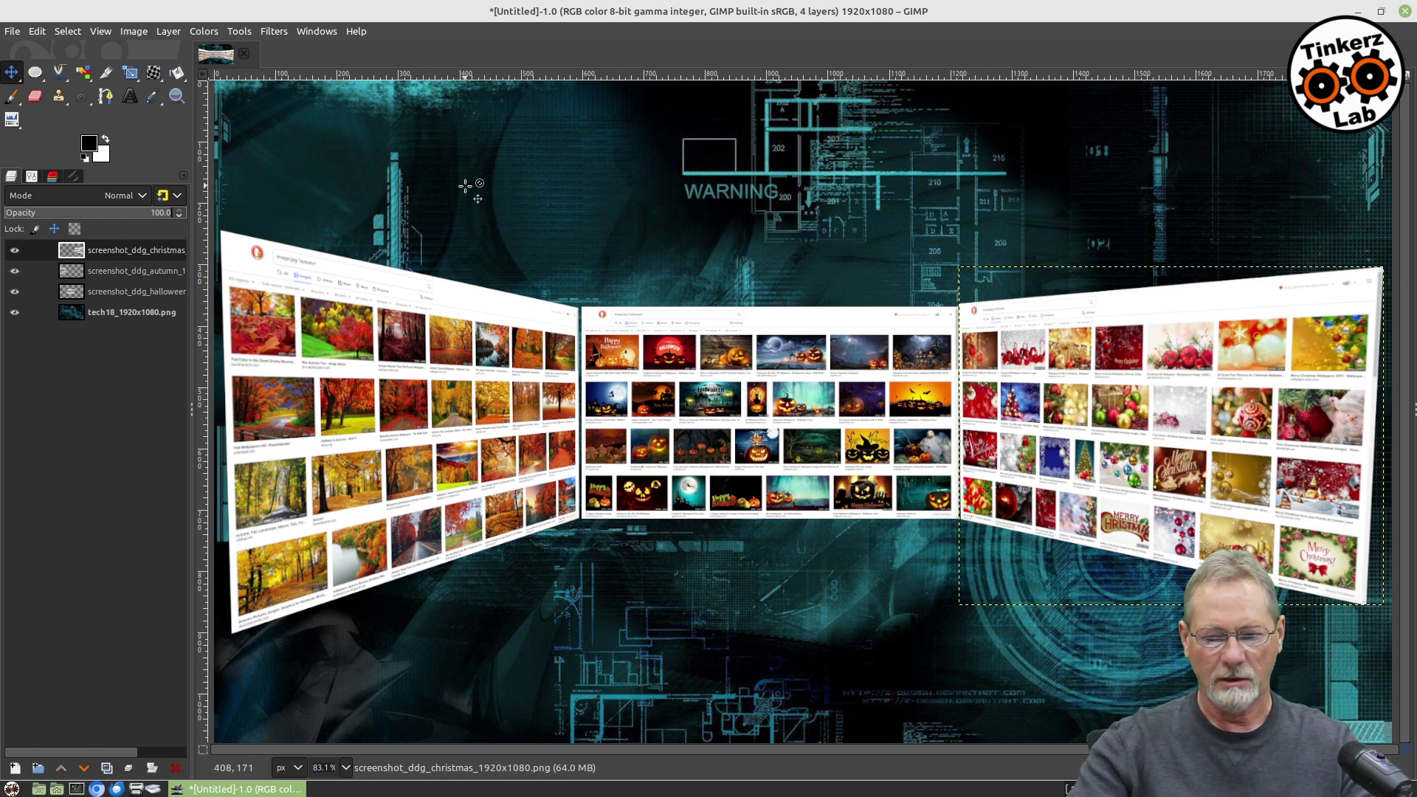
Step: Select the tech18 background layer and bring up the File > Open dialog
{"action": "left_click", "coordinate": [134, 312]}
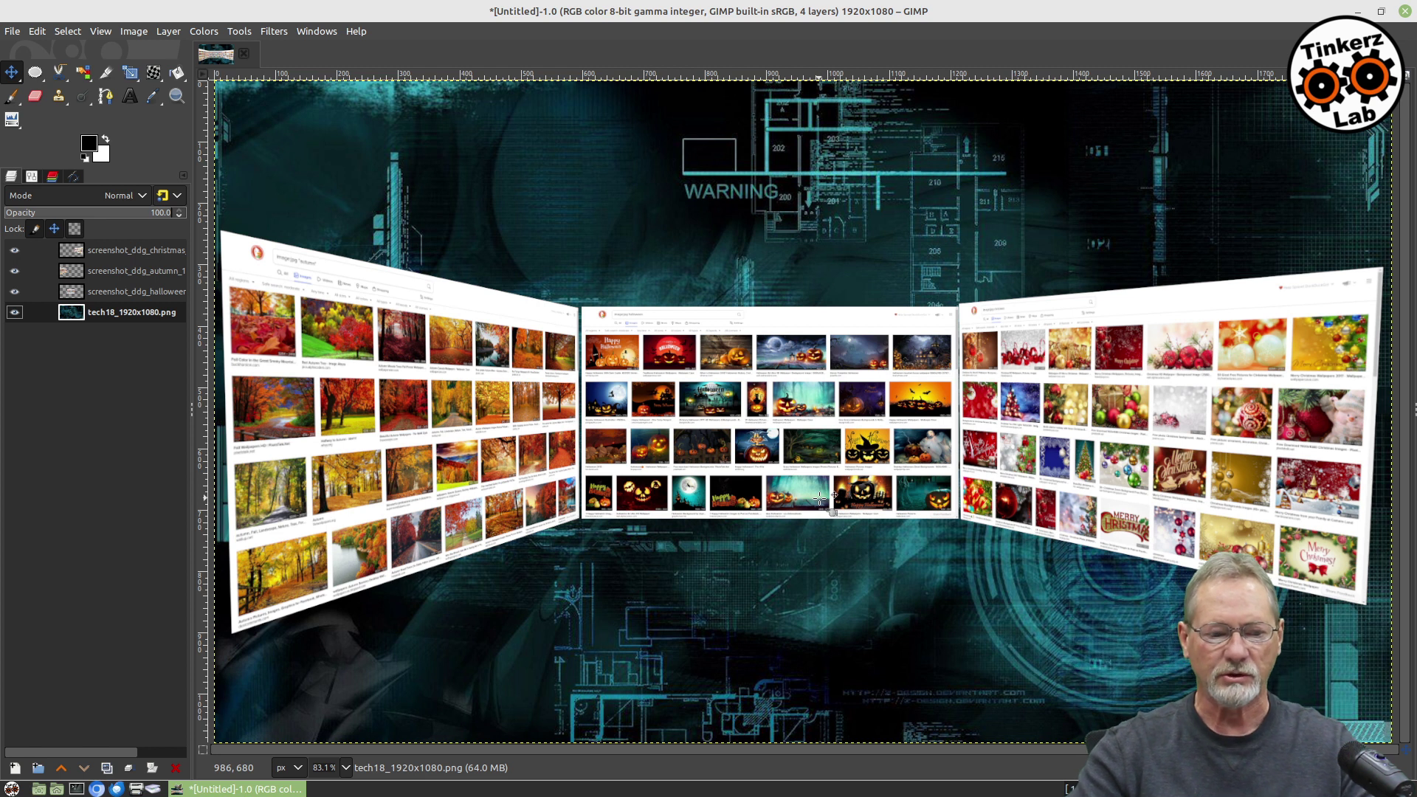
{"action": "left_click", "coordinate": [11, 33]}
{"action": "left_click", "coordinate": [22, 89]}
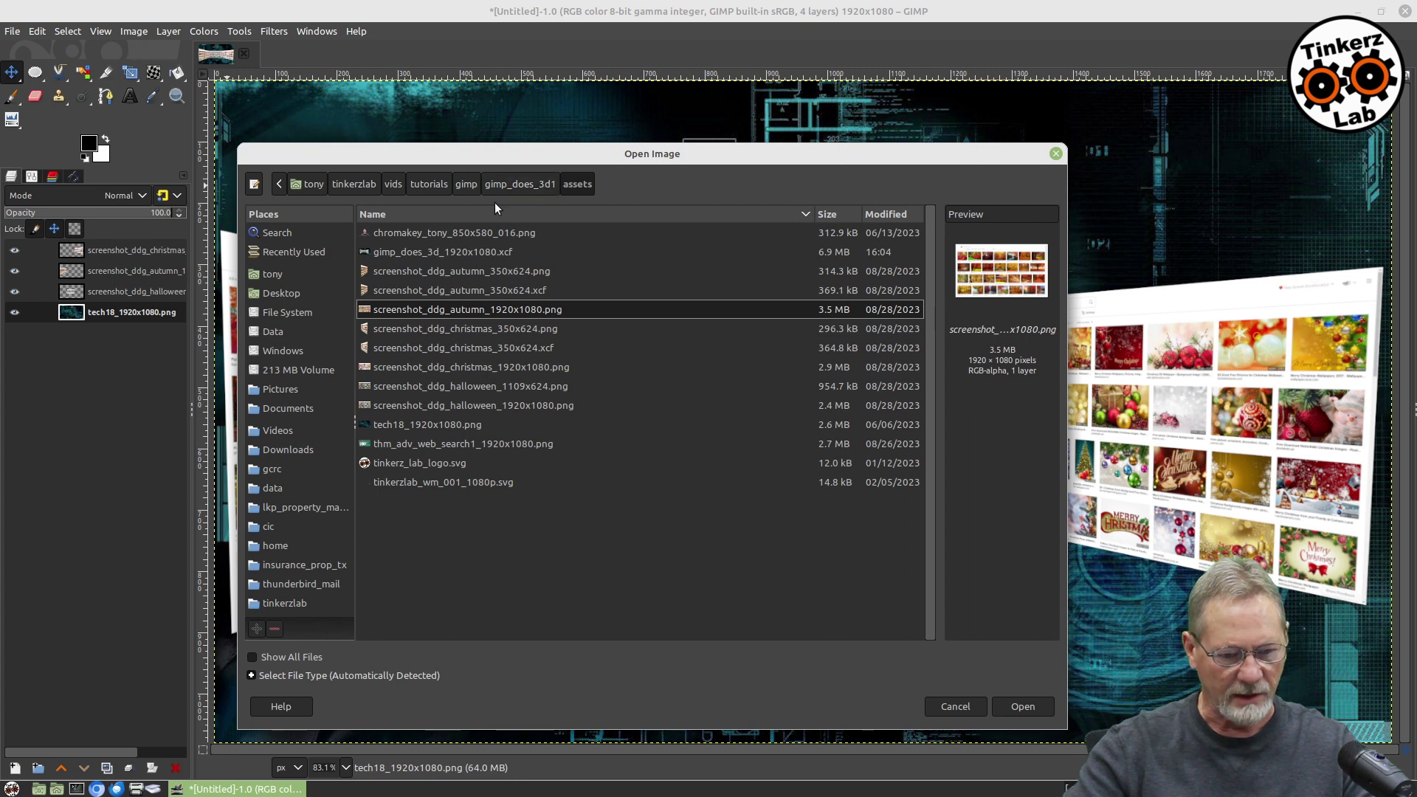
Step: Open thm_adv_web_search1_1920x1080.png from the assets folder as a new image
{"action": "double_click", "coordinate": [449, 443]}
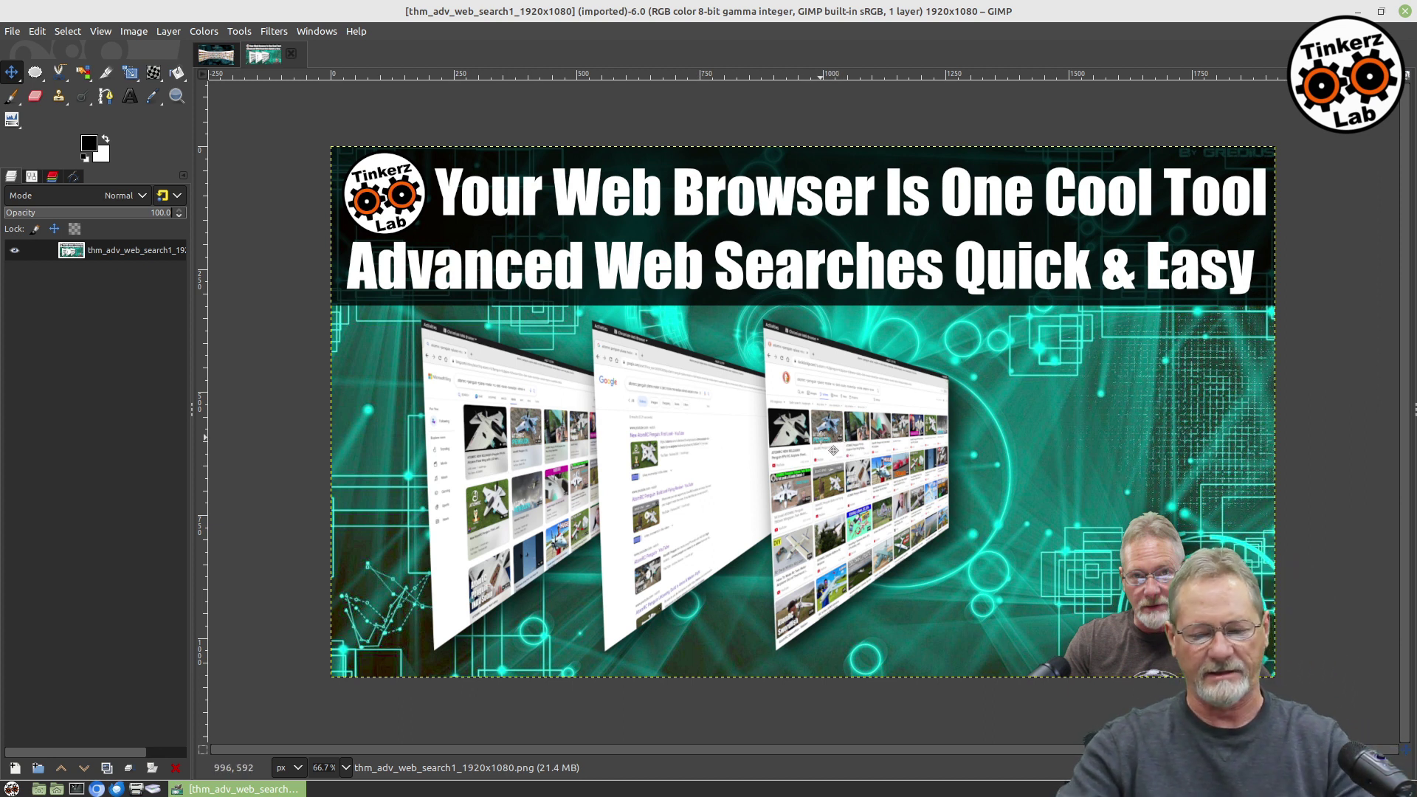
{"action": "scroll", "coordinate": [819, 437], "scroll_direction": "up", "scroll_amount": 2}
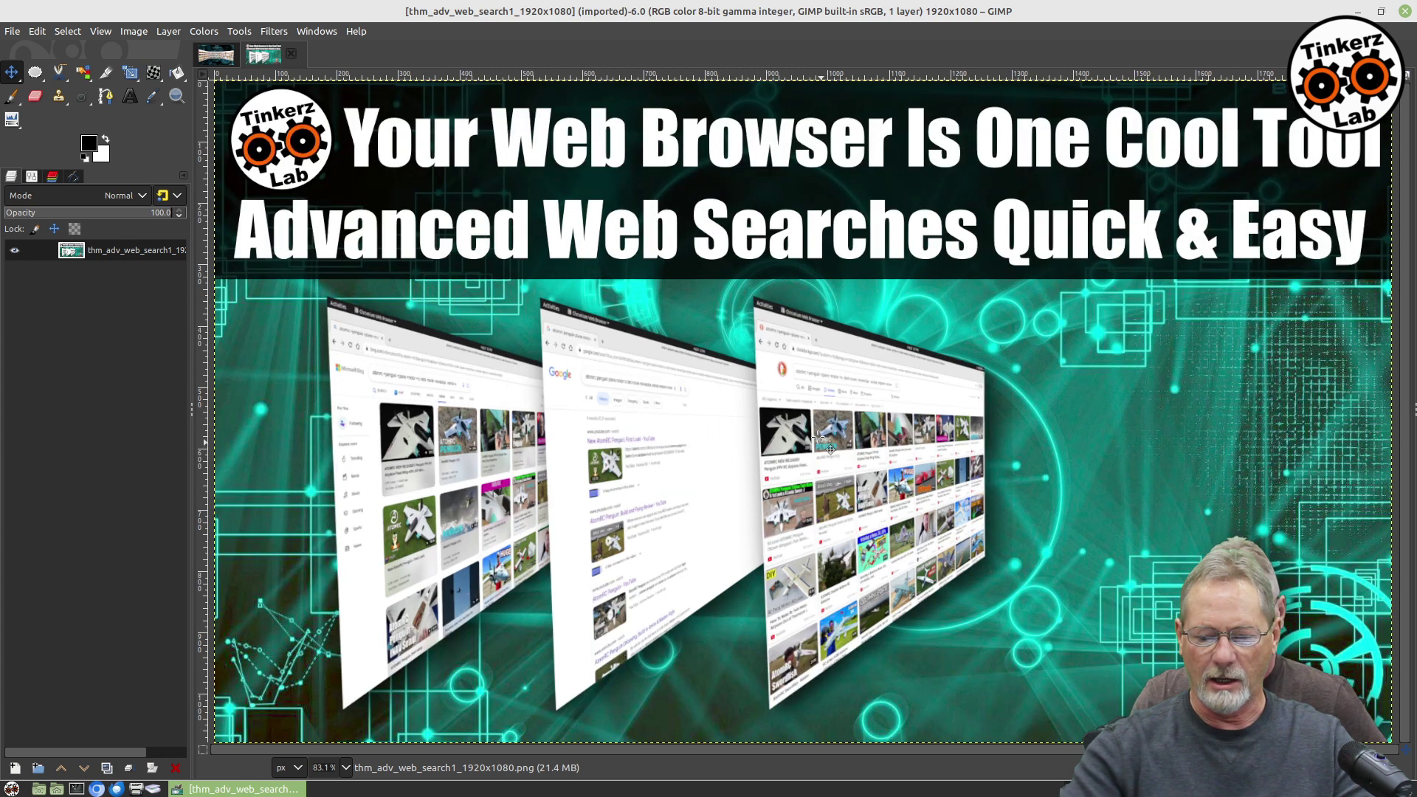